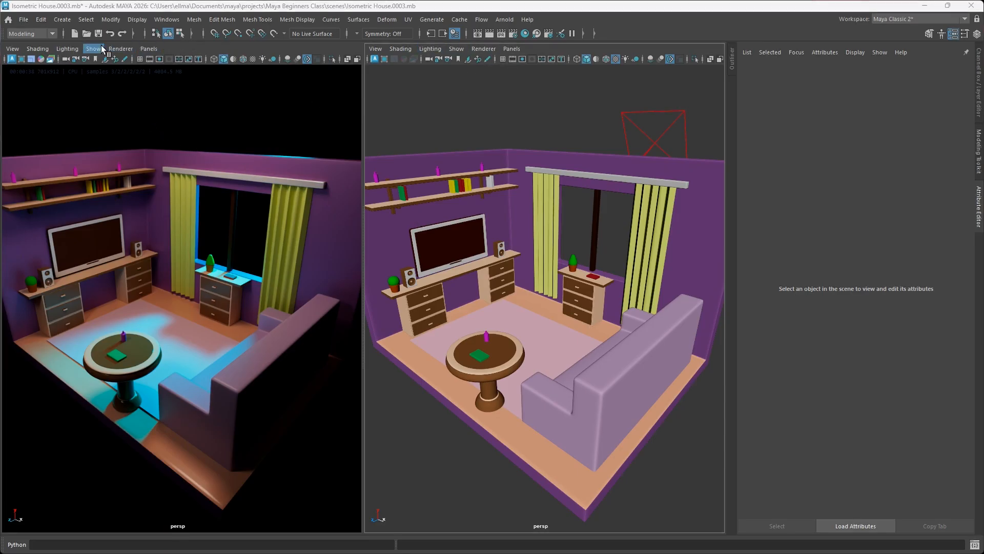
Create a new camera and rename its shape node to Main_Camera
click(65, 21)
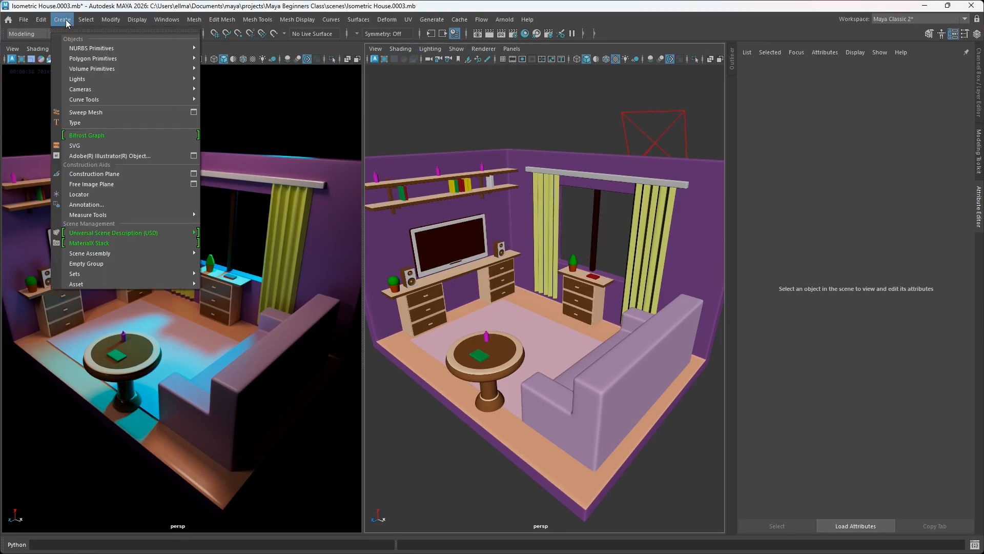
mouse_move(90, 95)
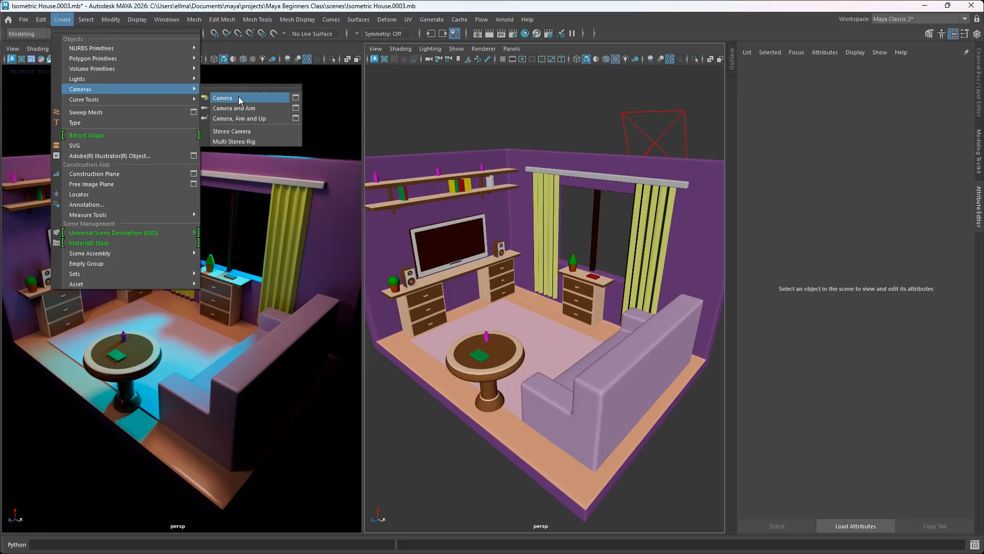
click(225, 101)
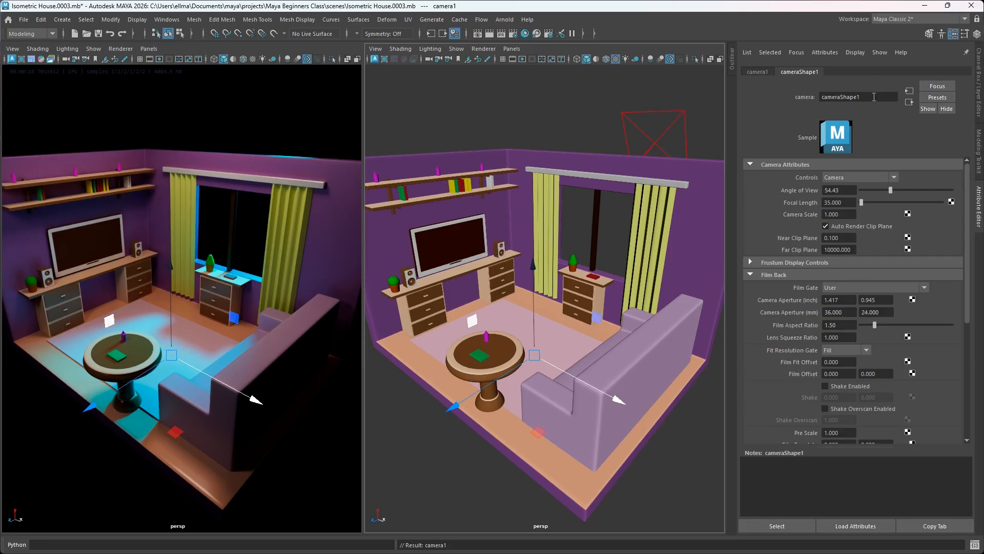
drag(873, 97, 796, 95)
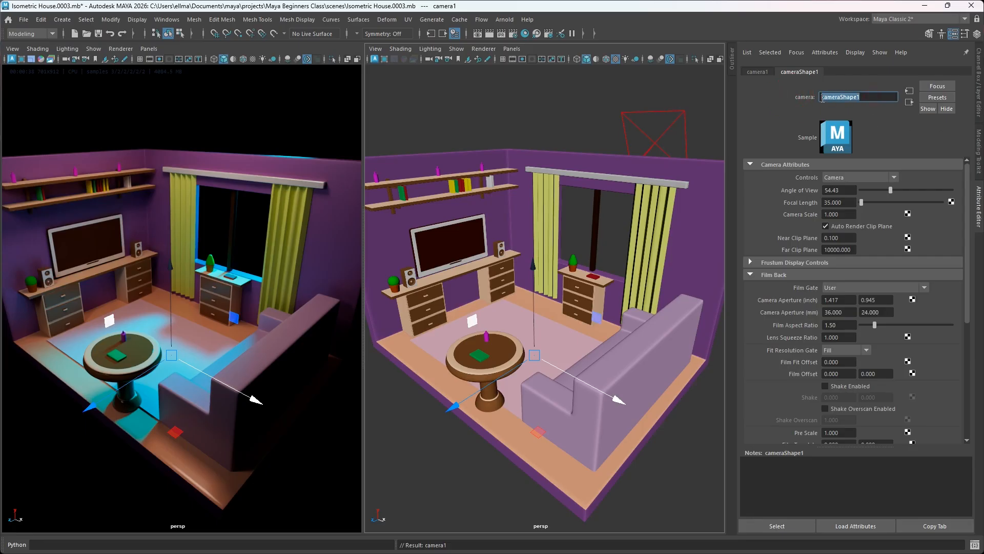
text(Main)
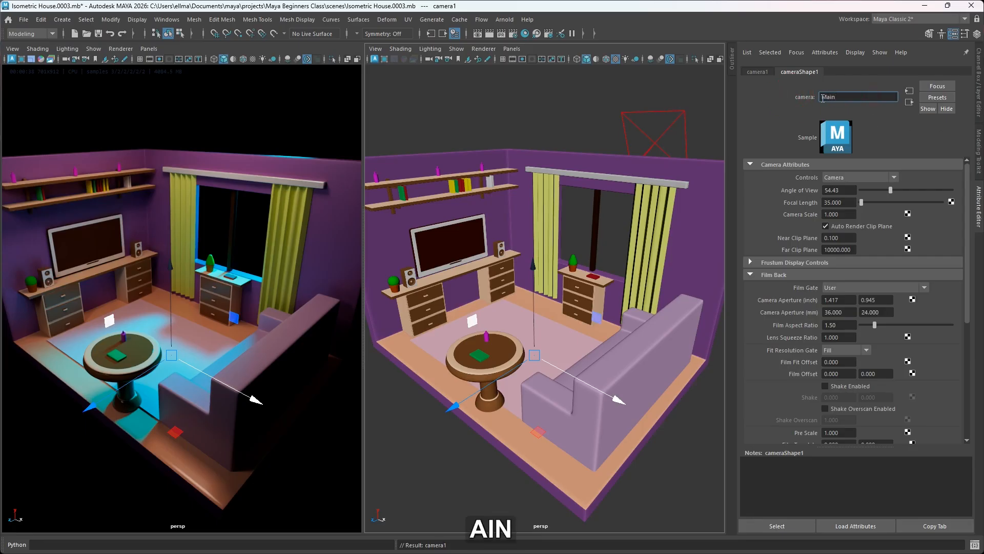
text(_c)
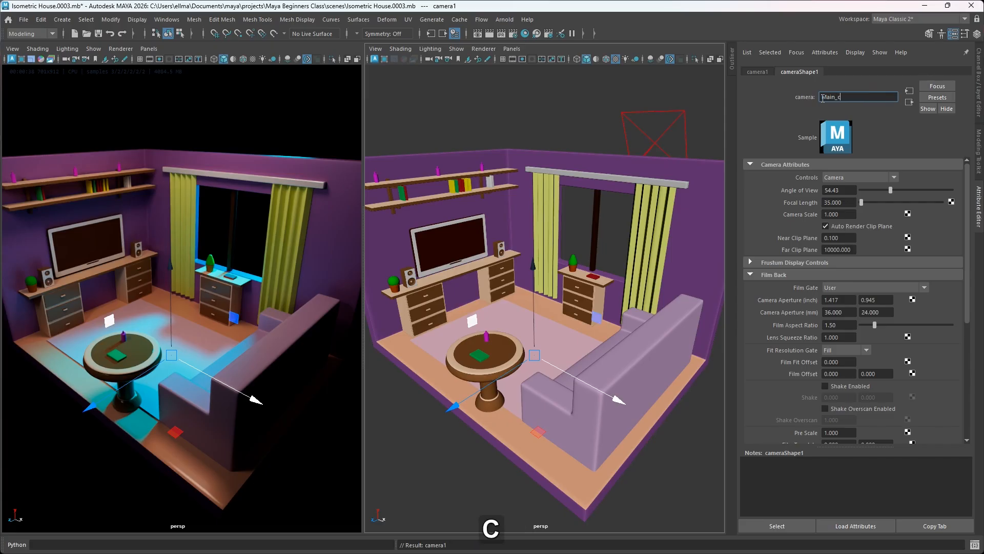
key(BackSpace)
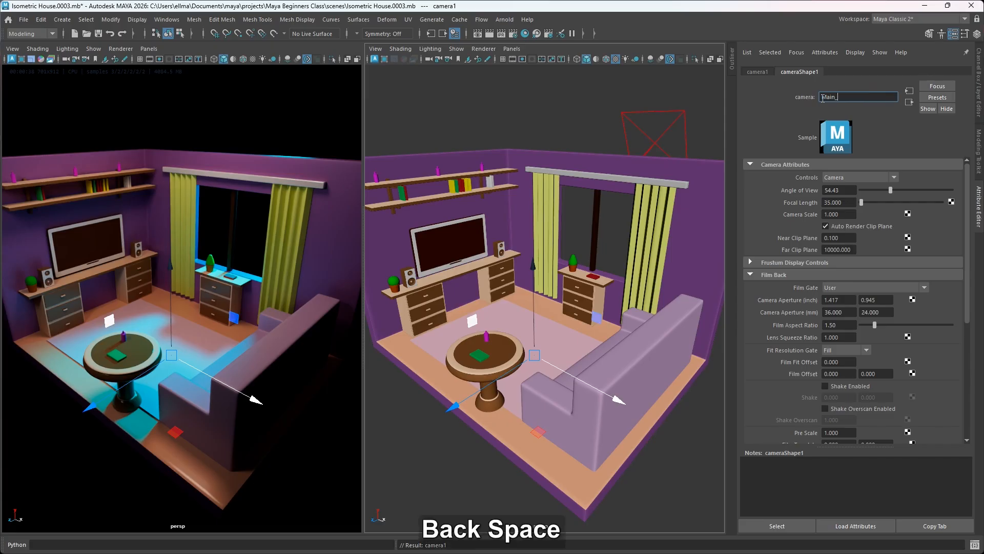
text(Camera)
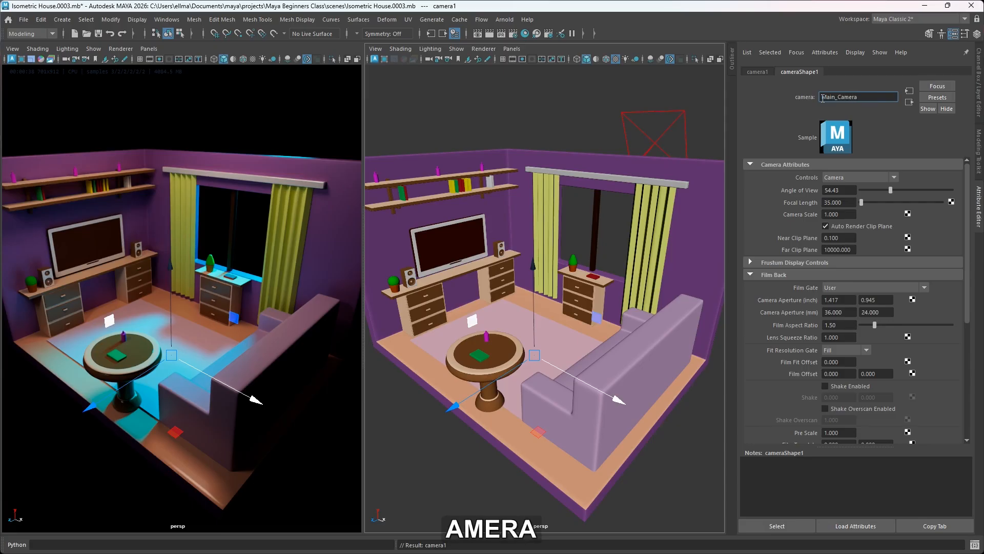
key(Return)
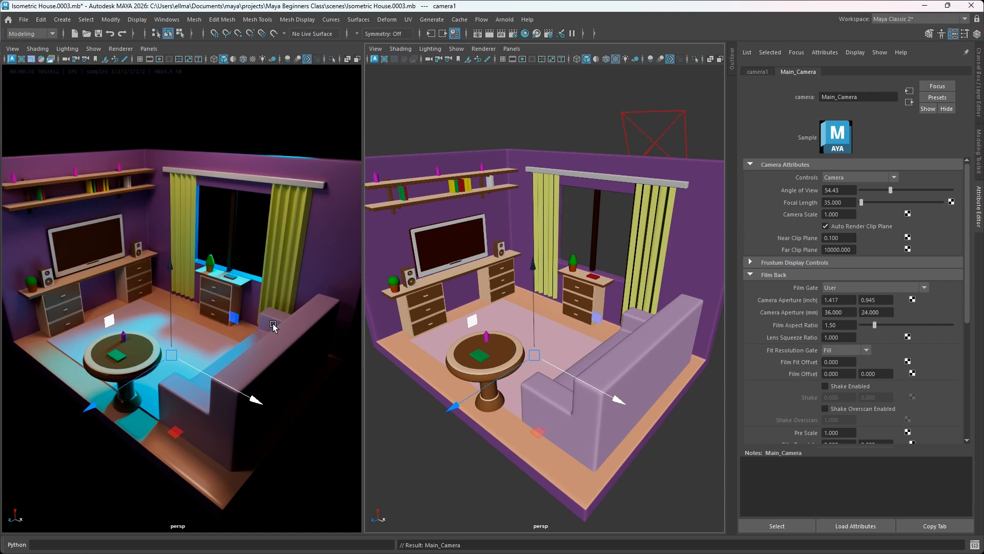
click(151, 49)
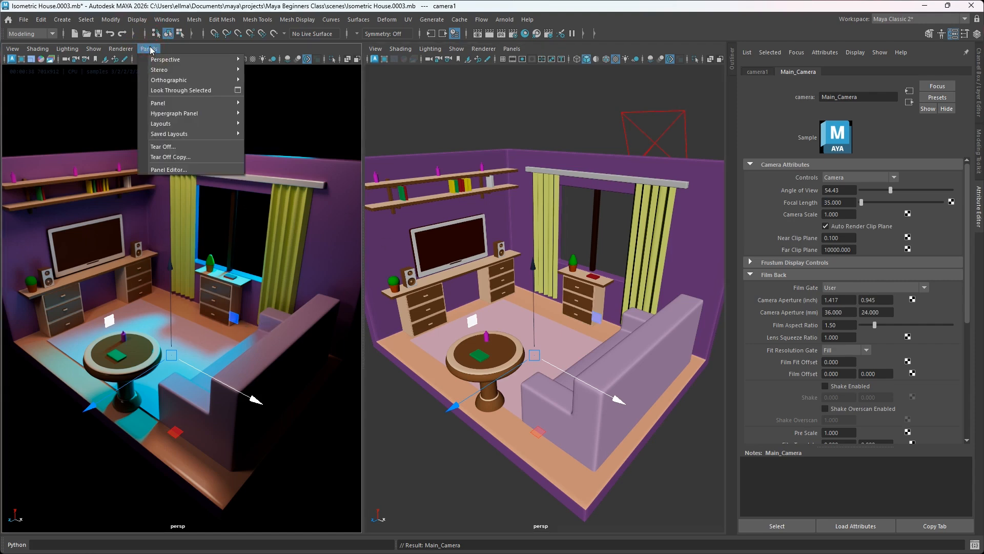
mouse_move(160, 61)
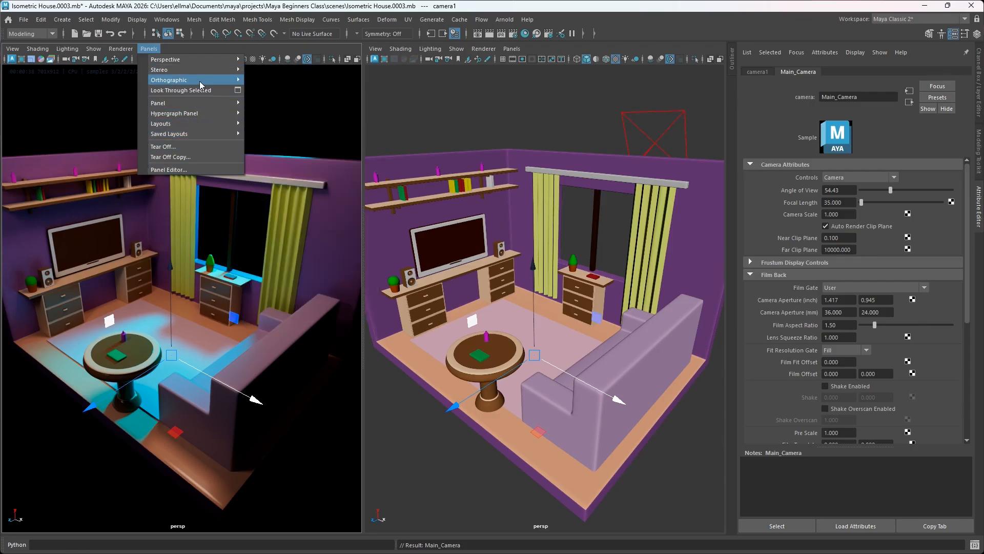
mouse_move(210, 63)
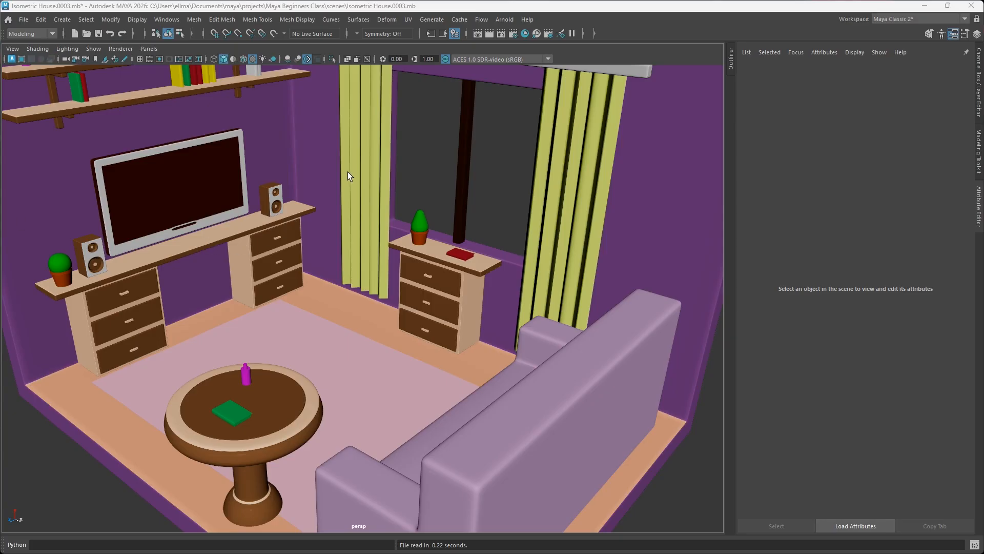
Turn on the resolution gate and gate mask in the perspective view with the whole room in frame
scroll(348, 171, down, 2)
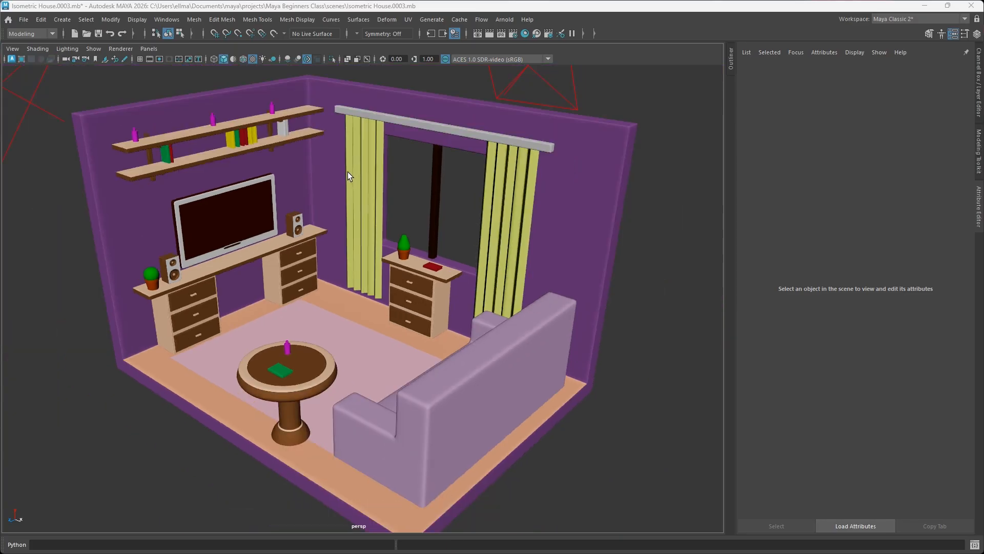
alt+middle_drag(327, 169, 349, 237)
scroll(378, 243, down, 3)
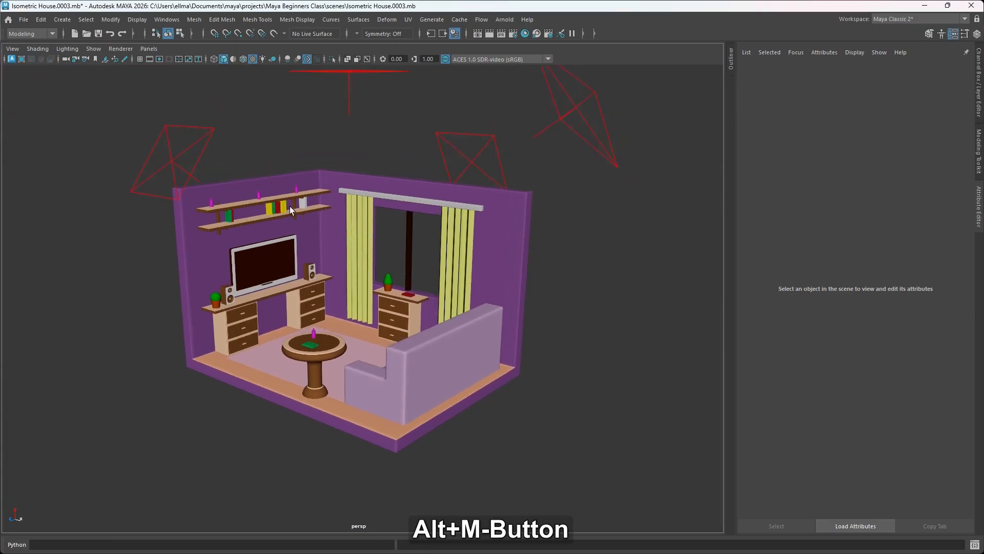
click(160, 59)
click(169, 59)
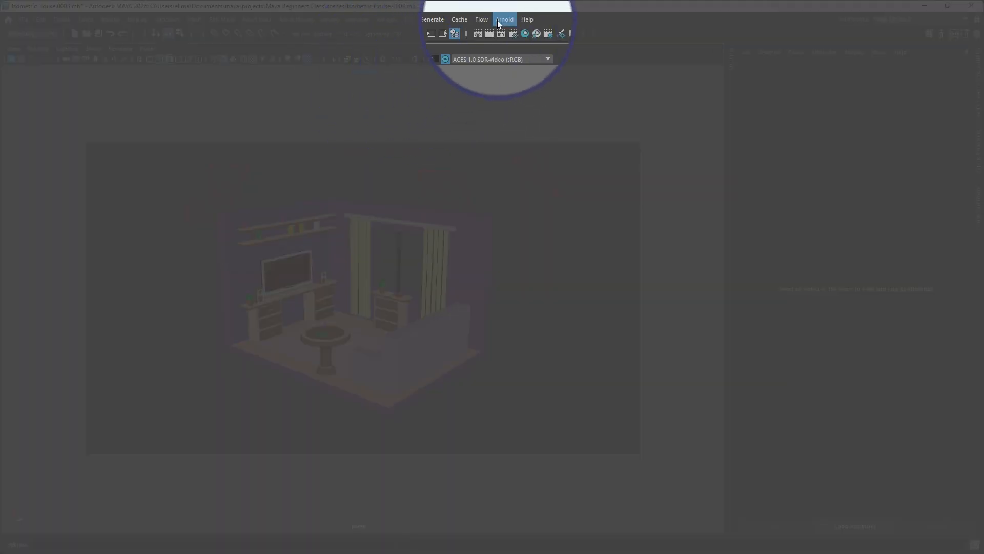
Open the render settings and set the output image format to png
click(505, 21)
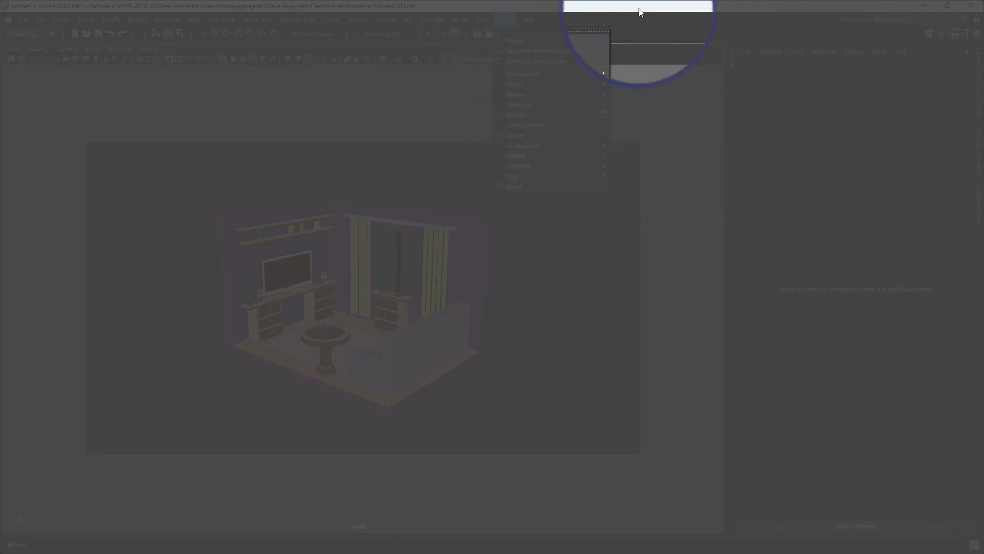
click(640, 8)
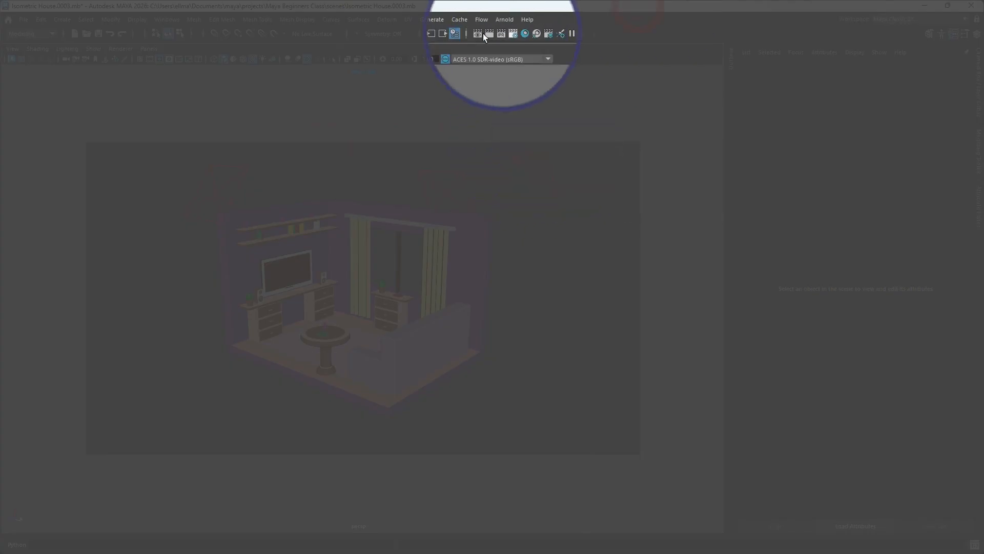
click(512, 33)
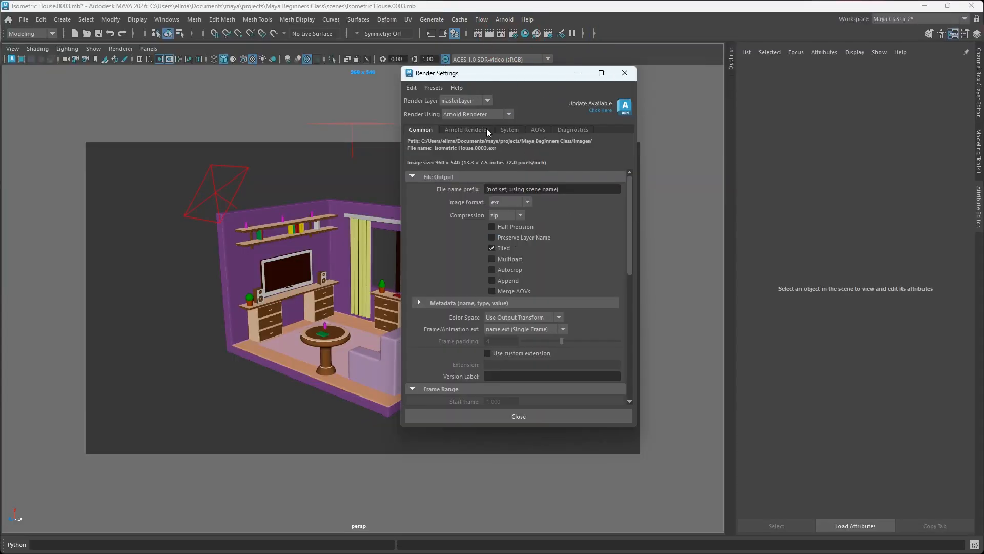
click(533, 202)
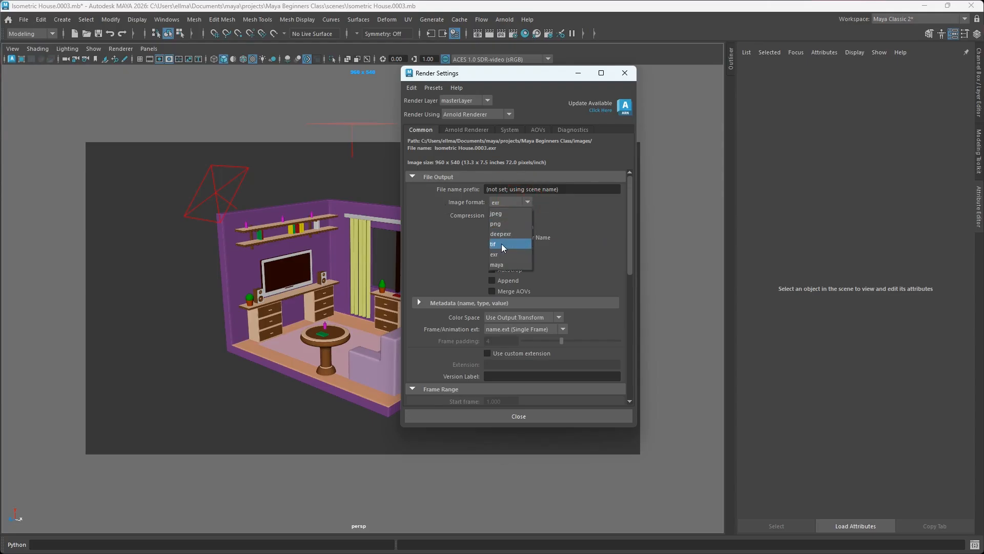
click(502, 224)
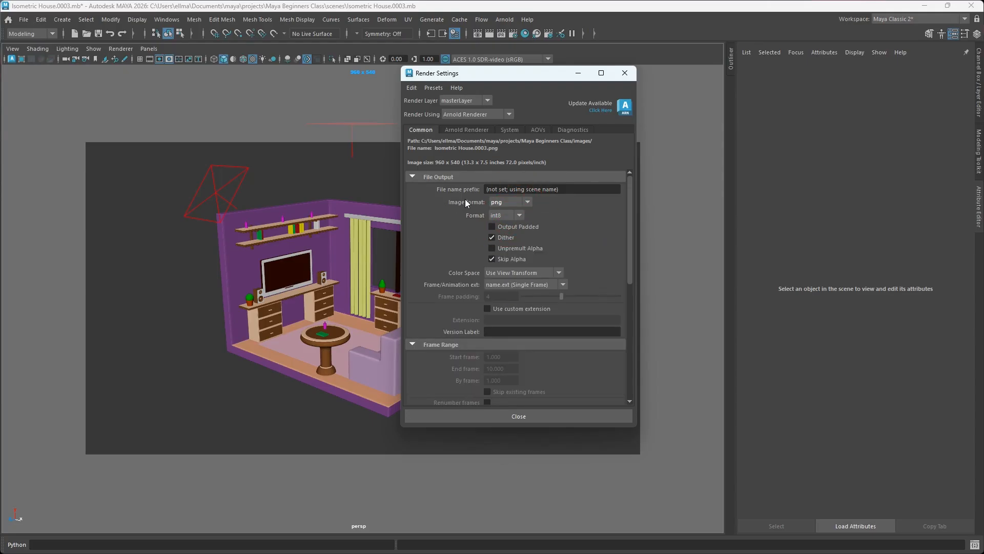
scroll(612, 229, down, 5)
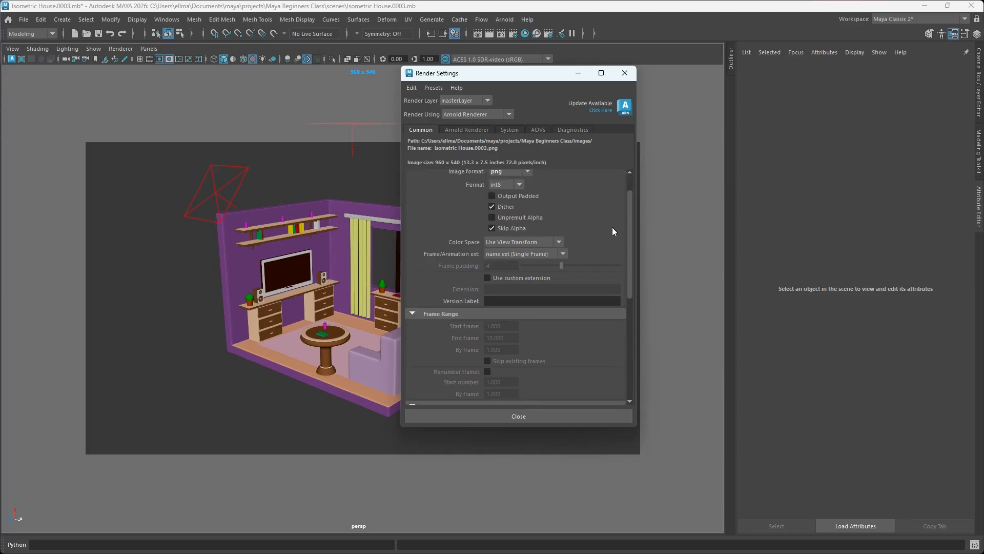
scroll(615, 228, down, 1)
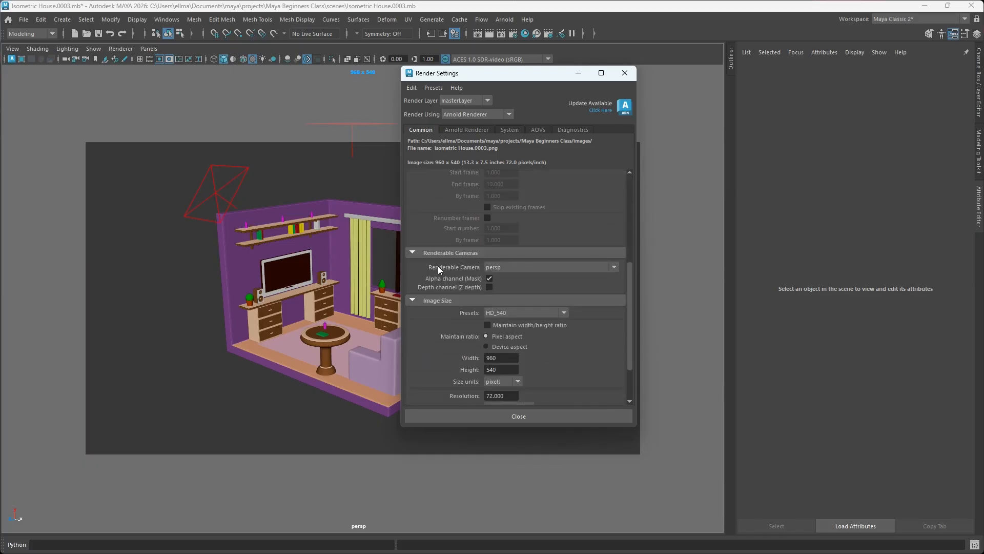
click(613, 267)
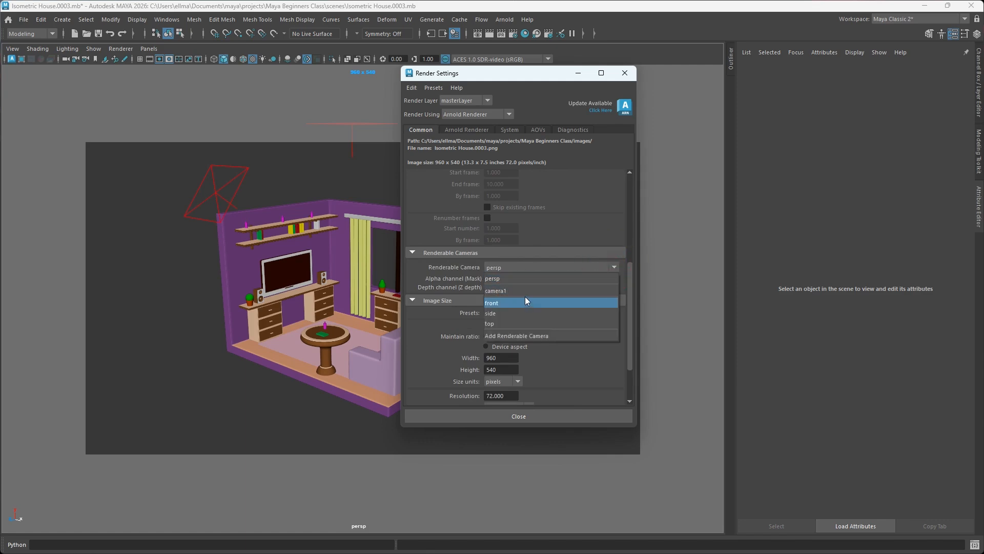
click(631, 156)
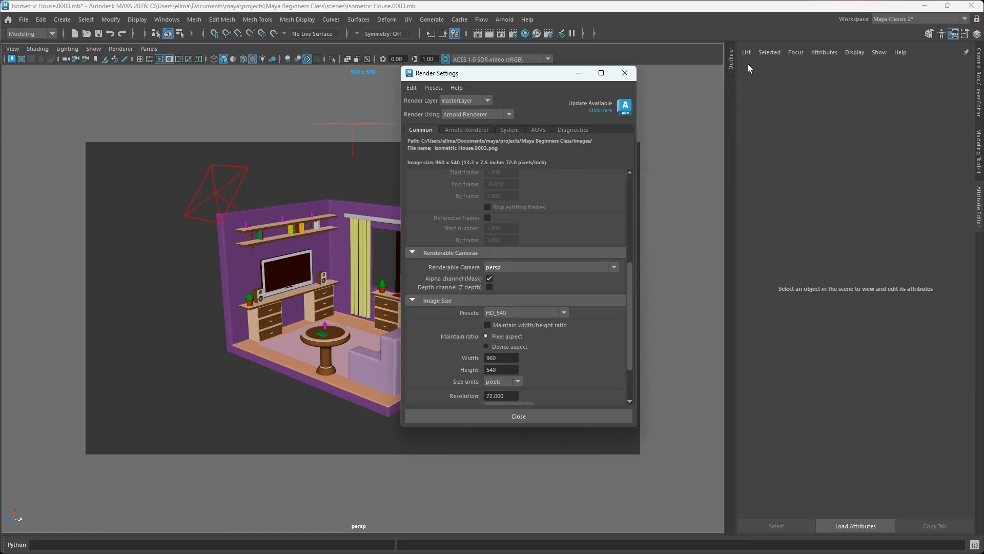
Show the Outliner beside the render settings and rename the camera1 node to Main Camera
click(731, 63)
drag(545, 77, 441, 80)
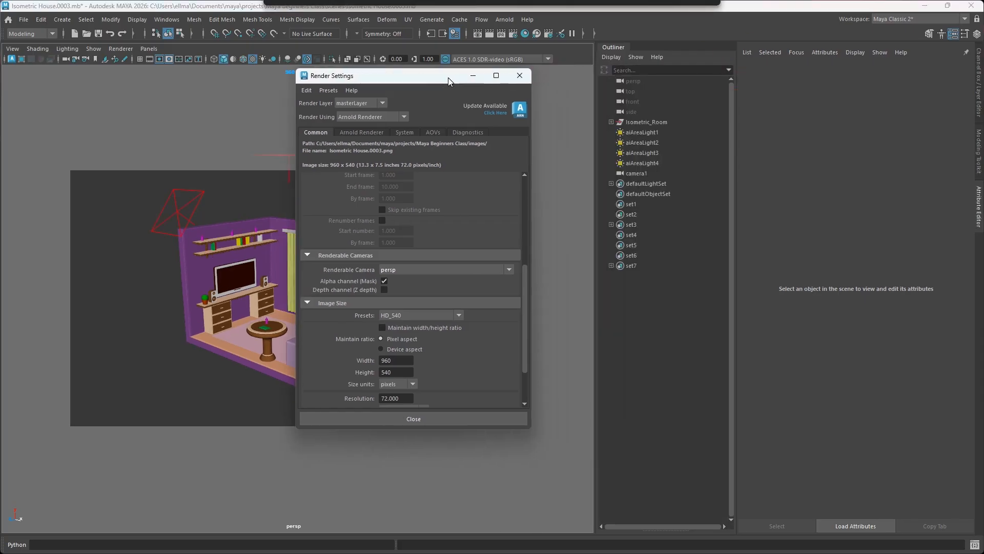
click(638, 173)
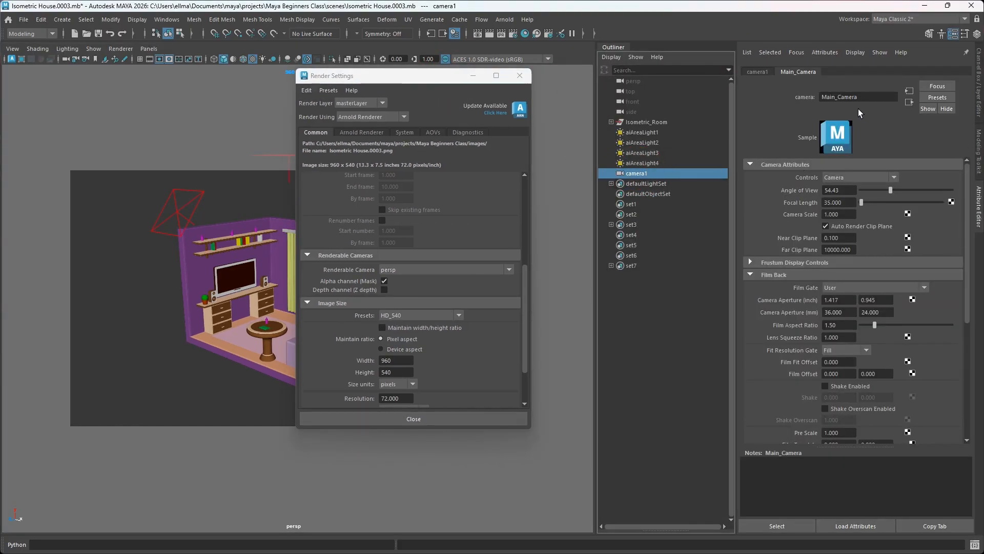
double_click(641, 175)
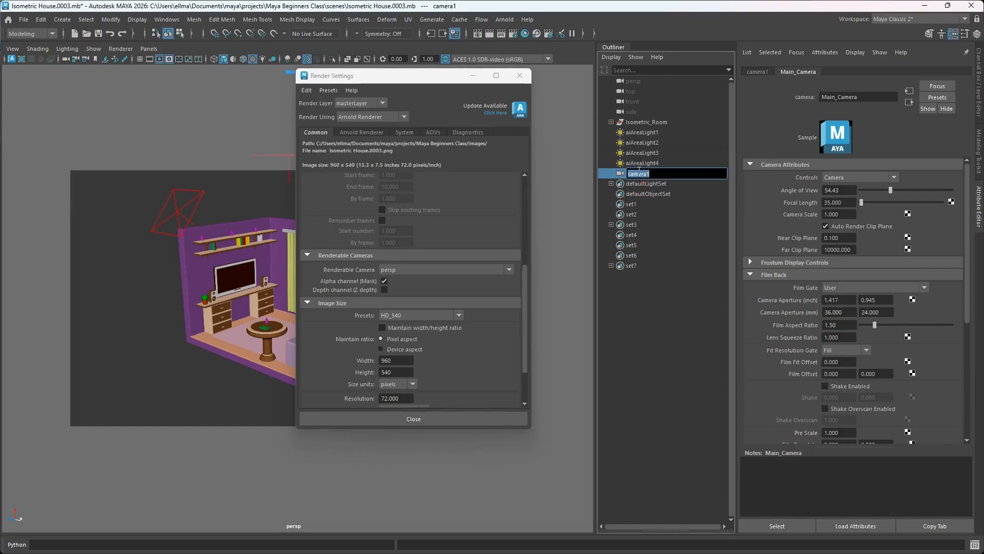
text(M)
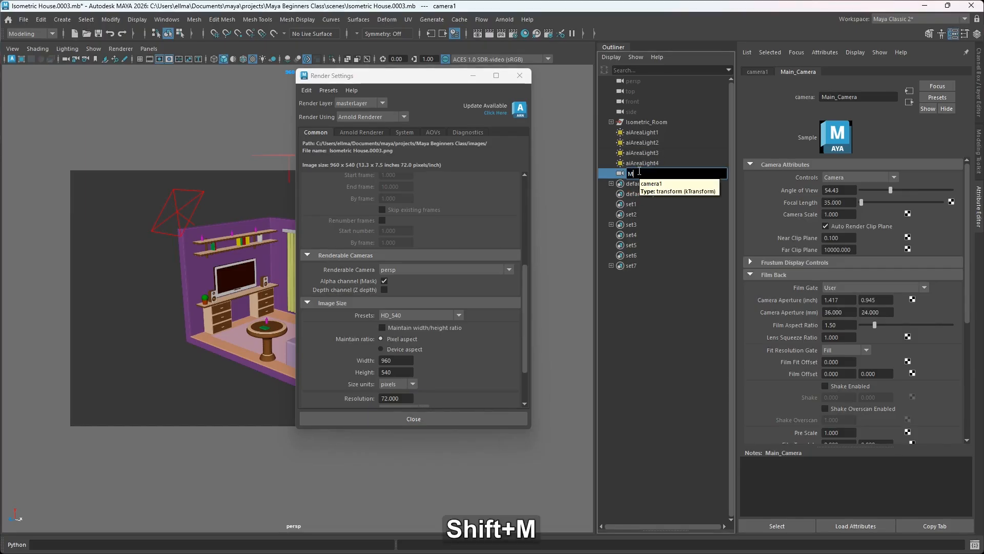
text(ainCa)
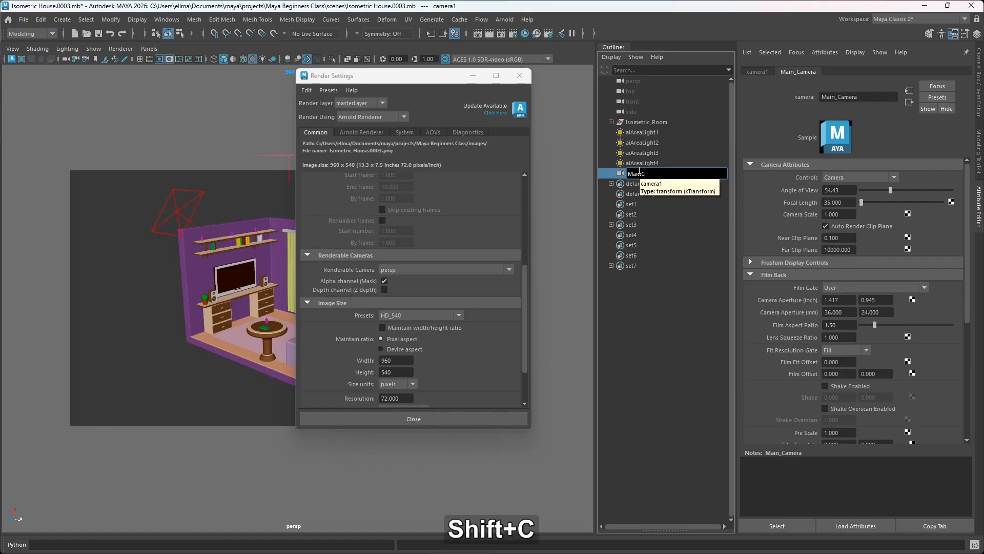
key(BackSpace)
key(BackSpace)
text(C)
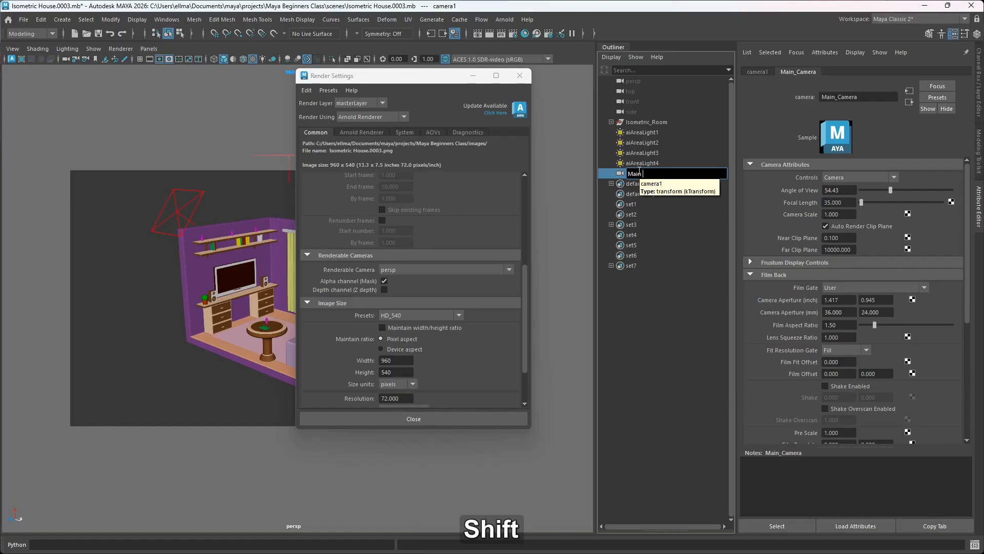
text(amera)
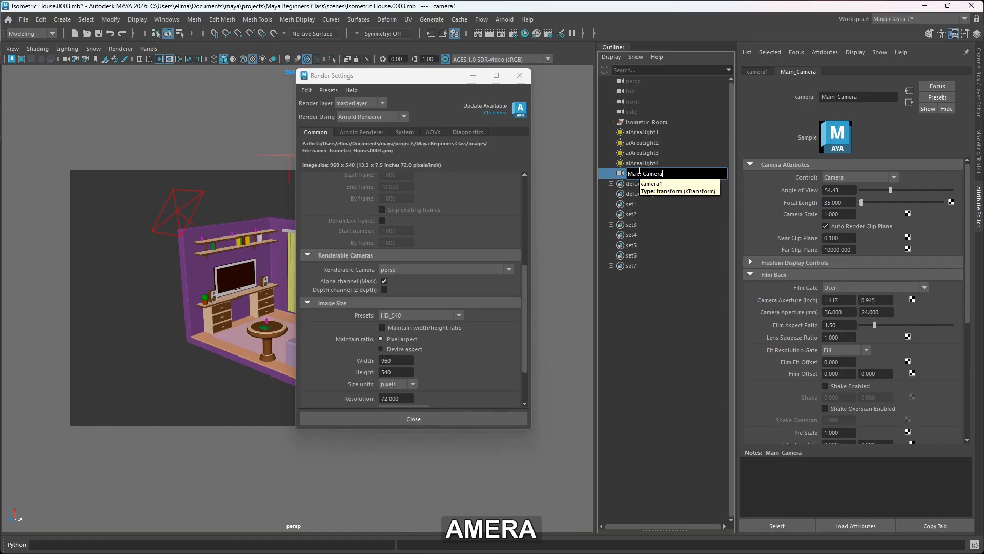
key(Return)
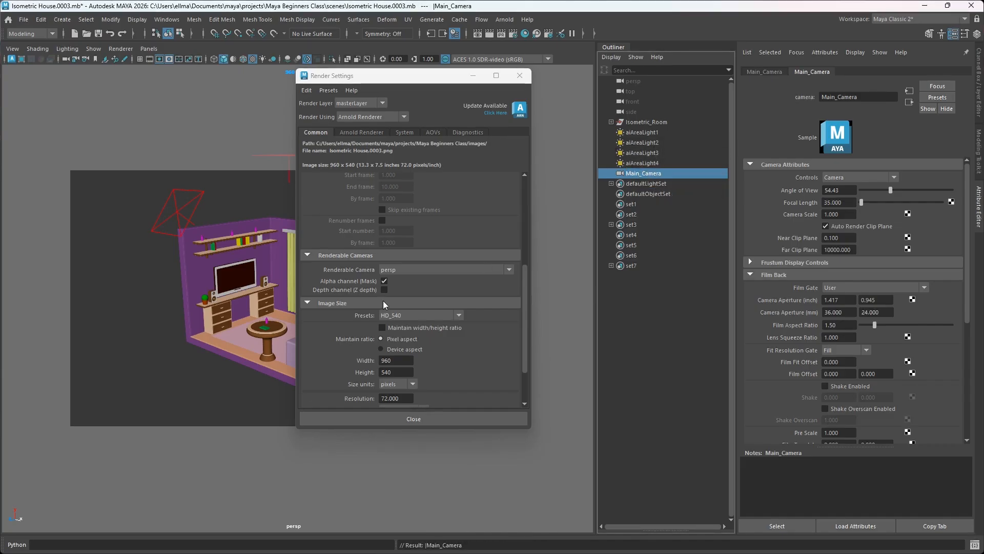
Set the renderable camera to Main_Camera in the render settings
click(508, 270)
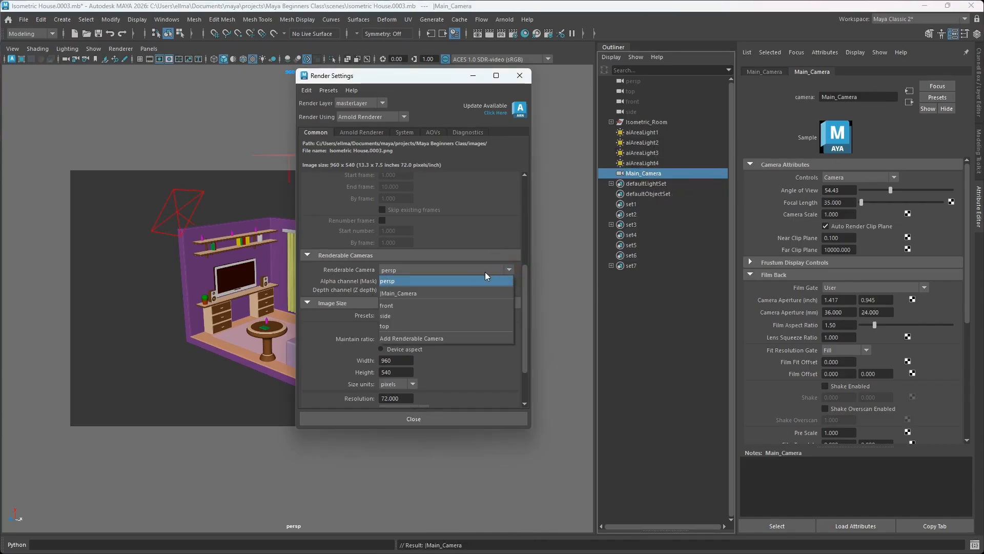
click(403, 293)
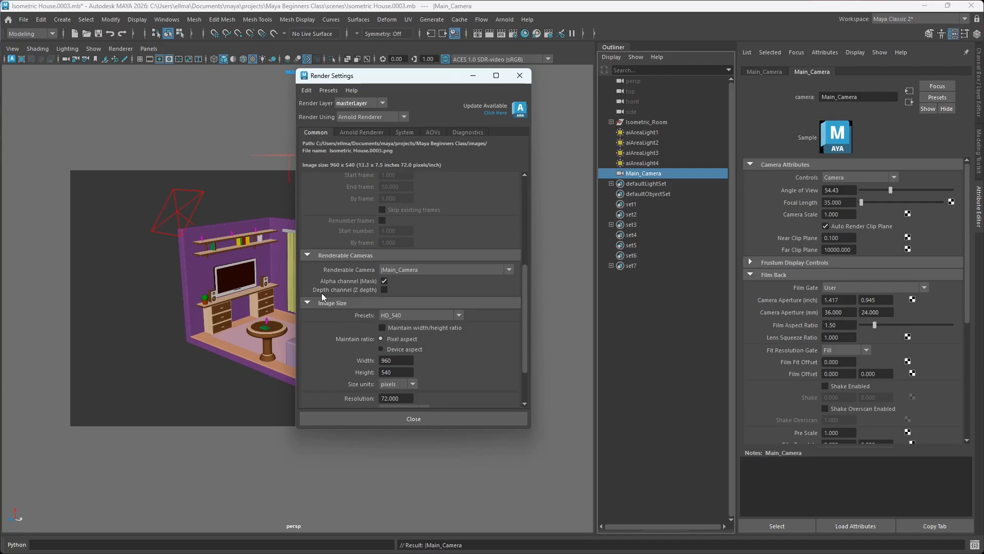
Set the image size preset to HD_1080 in the render settings
click(457, 315)
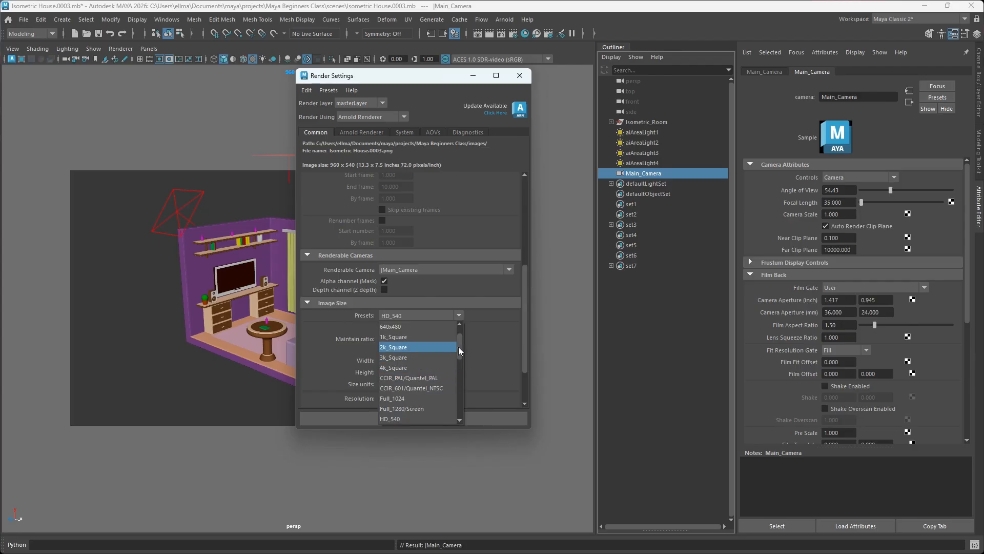
mouse_move(460, 344)
mouse_down()
mouse_move(460, 376)
mouse_move(463, 355)
mouse_up()
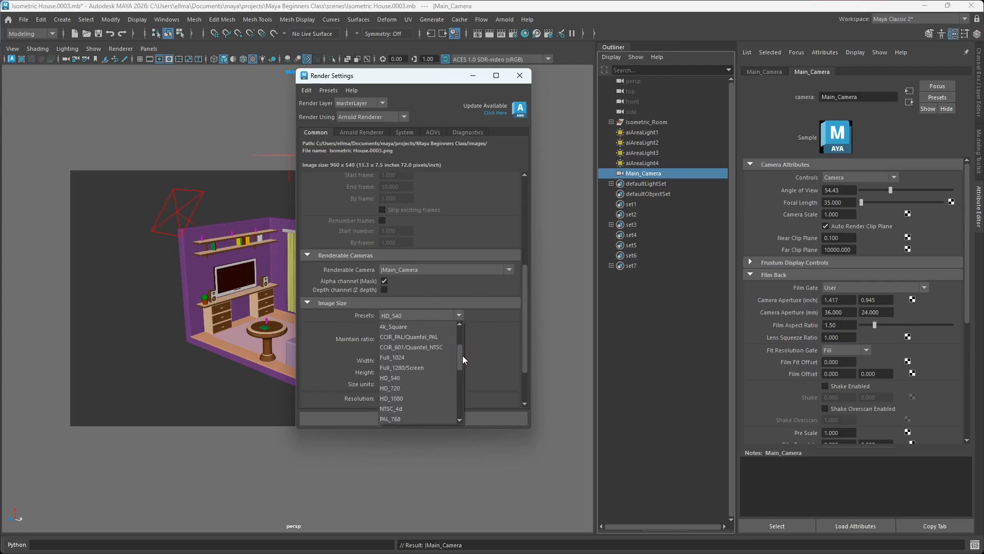
click(410, 398)
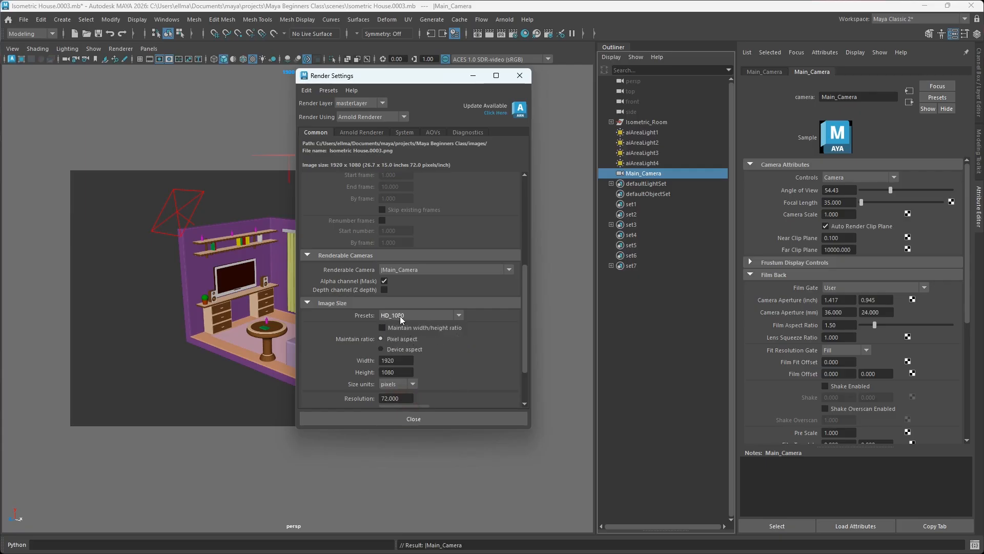
Set the image resolution to 600 pixels/inch
double_click(405, 361)
drag(406, 396, 366, 396)
text(600)
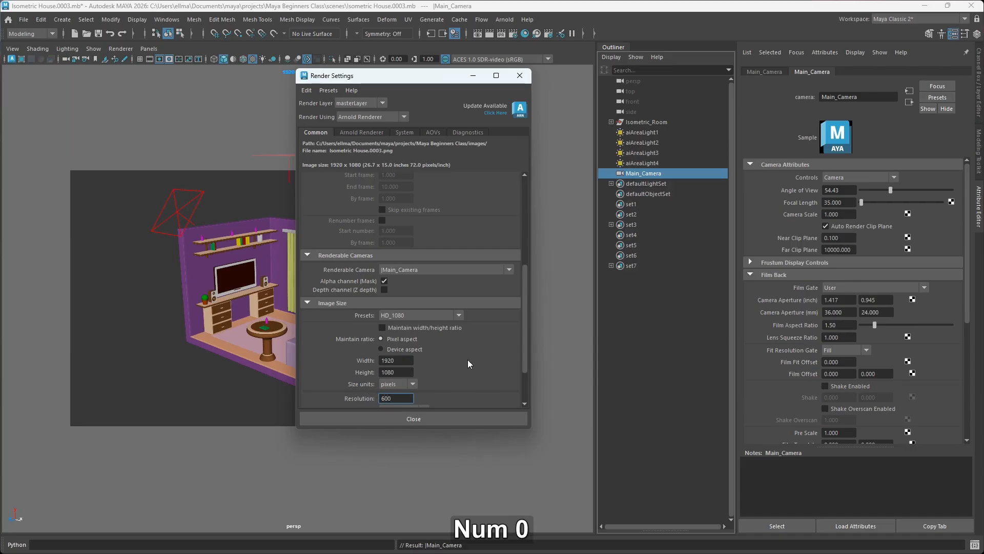
scroll(476, 359, down, 2)
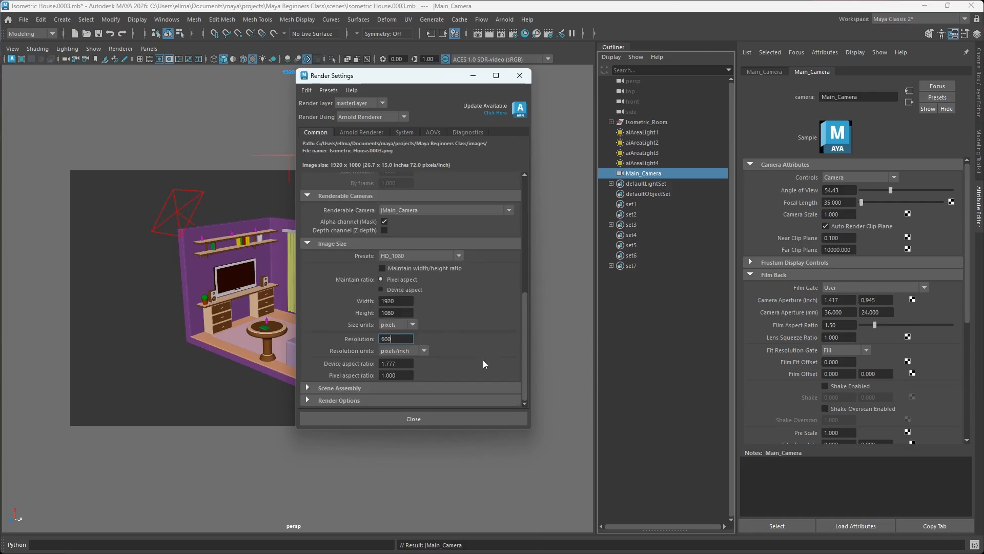
scroll(484, 351, up, 1)
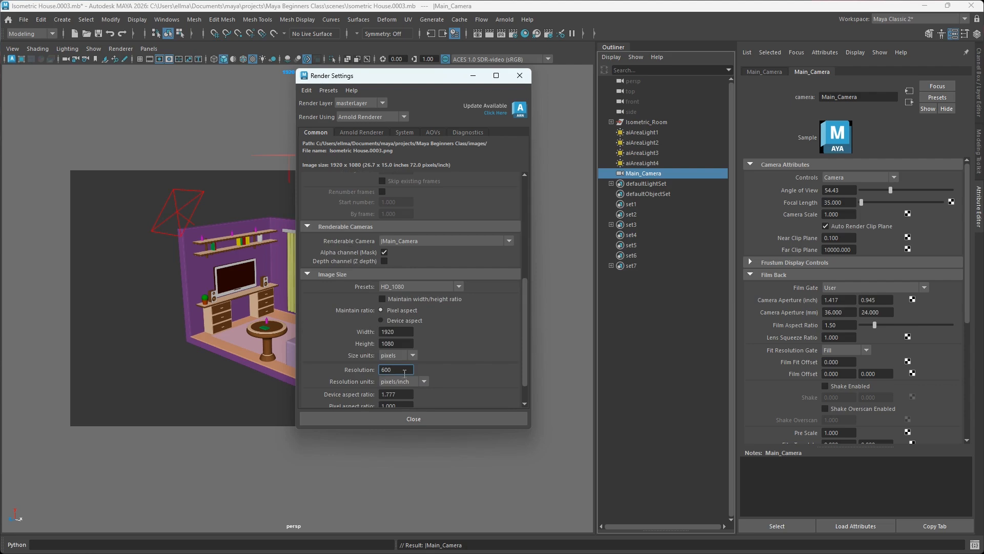
key(Return)
scroll(466, 365, down, 1)
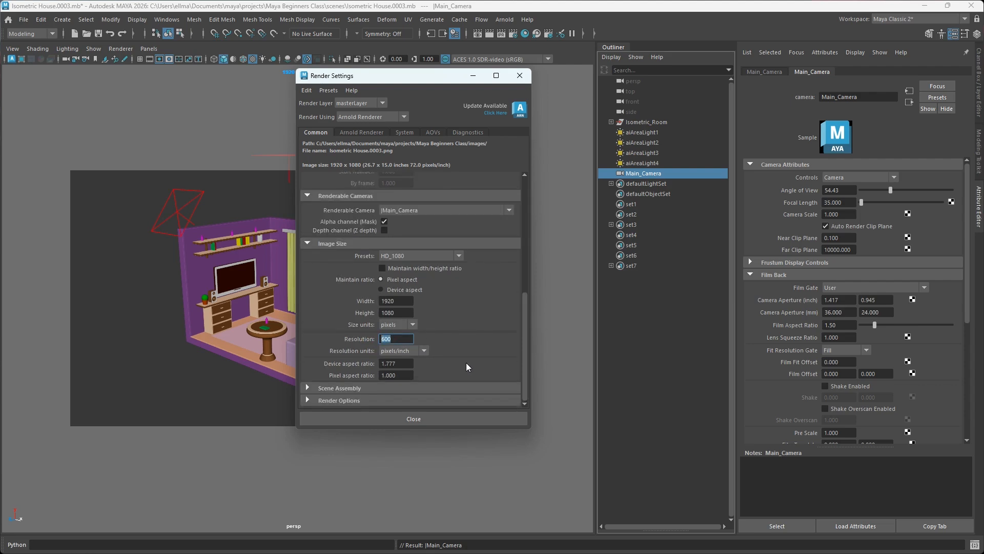
Review the Arnold Renderer sampling settings and close the render settings window
scroll(467, 364, up, 3)
scroll(490, 253, up, 5)
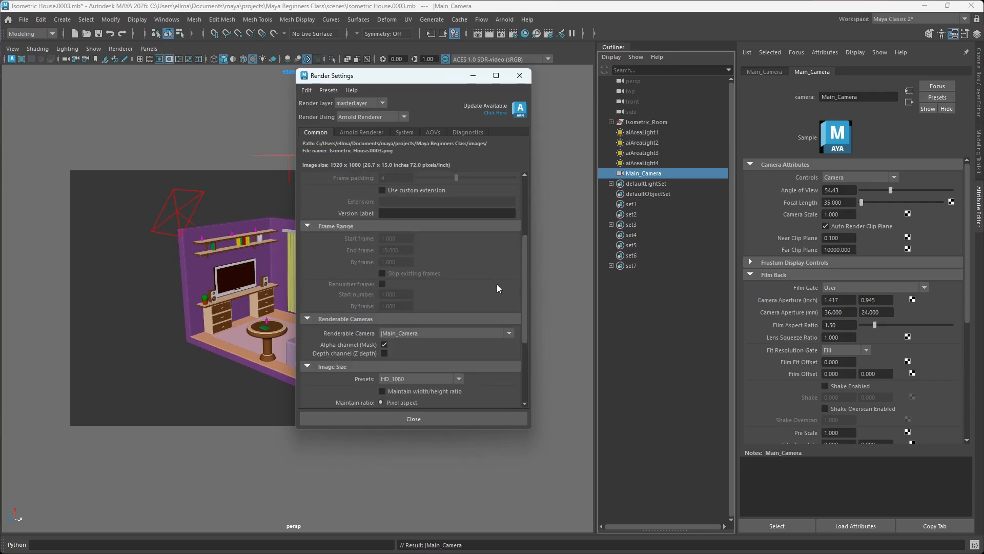
click(359, 132)
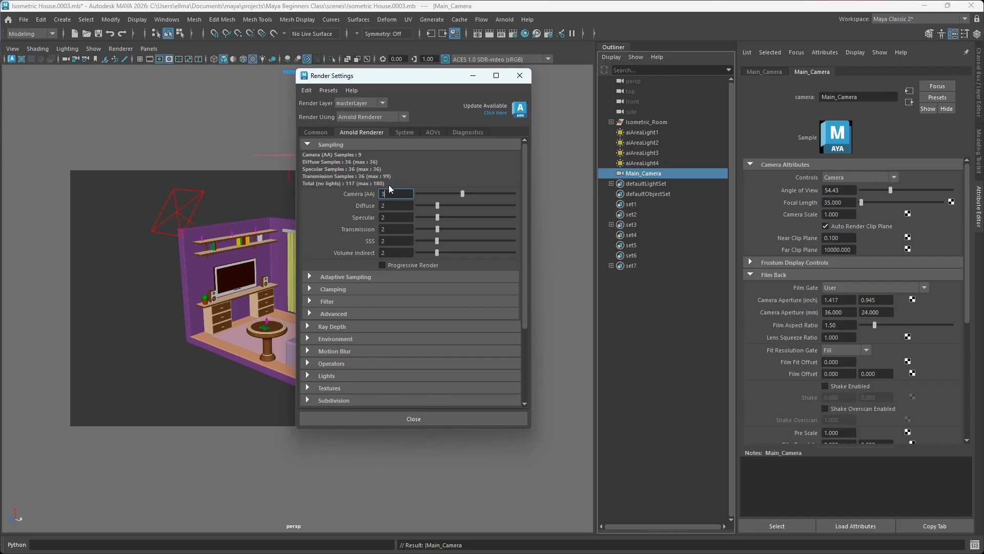
drag(374, 76, 559, 86)
click(709, 88)
scroll(354, 267, up, 3)
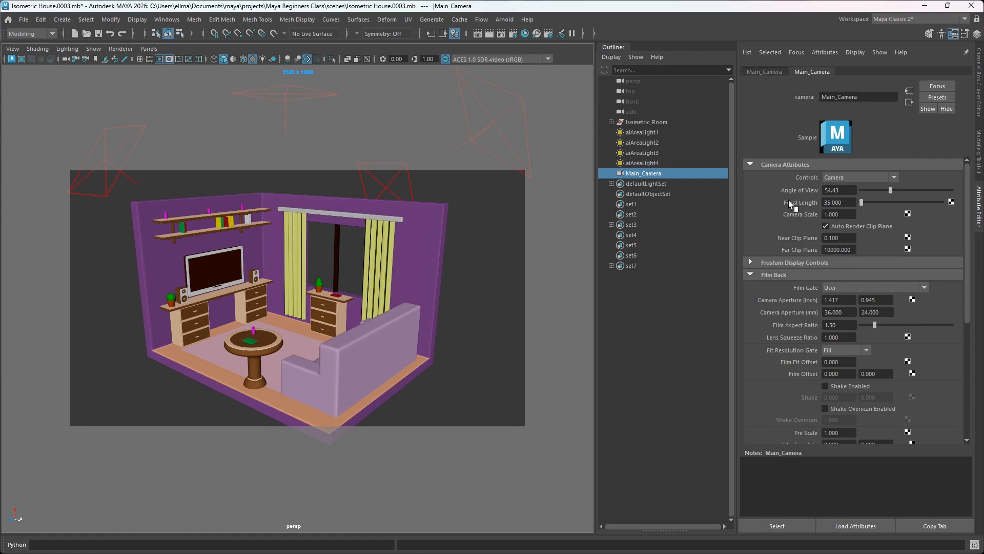
Set the focal length of Main_Camera to 50
double_click(835, 203)
text(50)
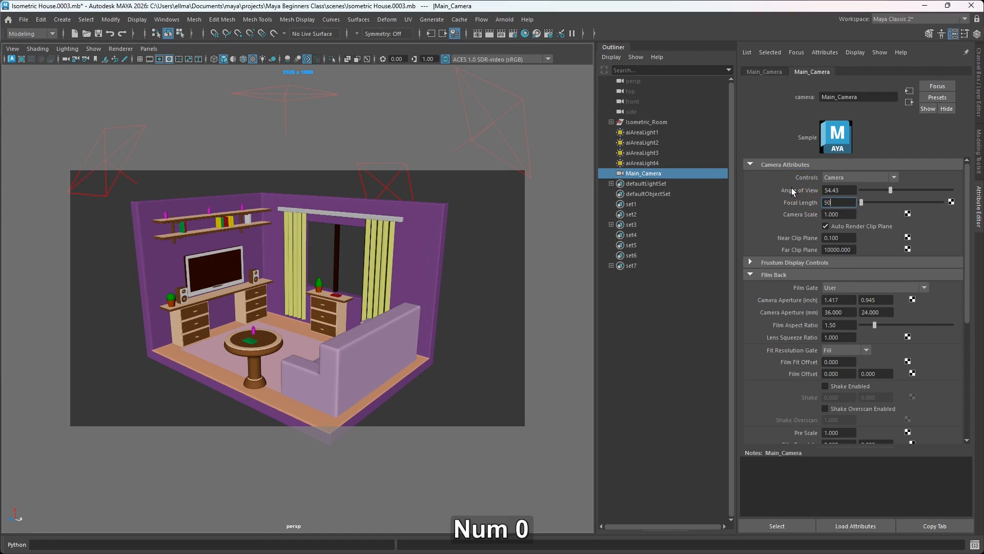
key(Return)
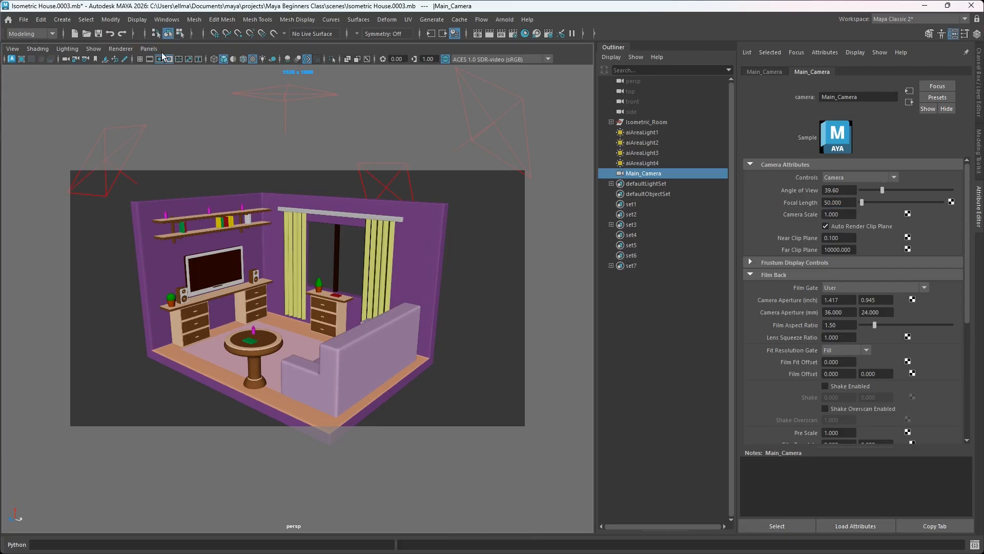
Switch the enlarged perspective viewport to look through Main_Camera
key(space)
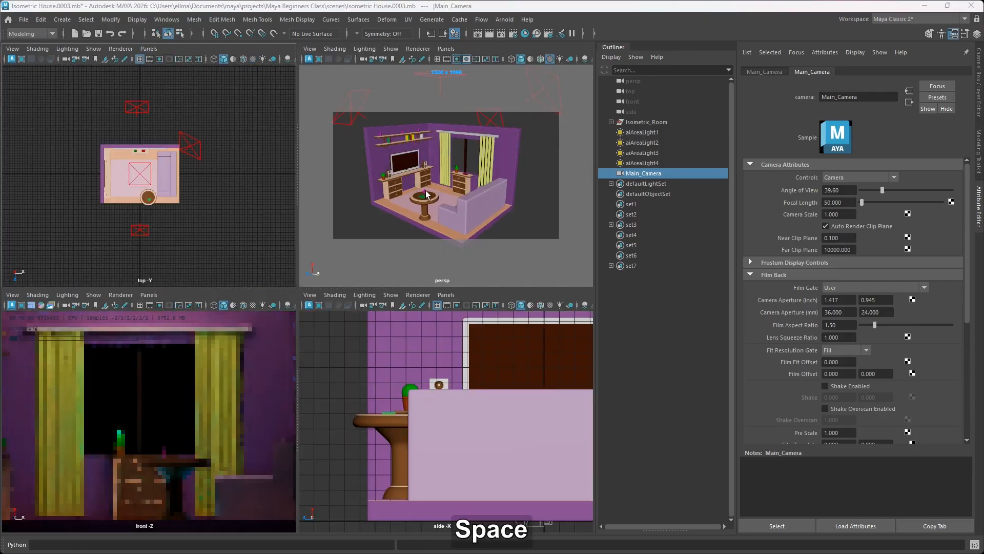
key(space)
click(149, 49)
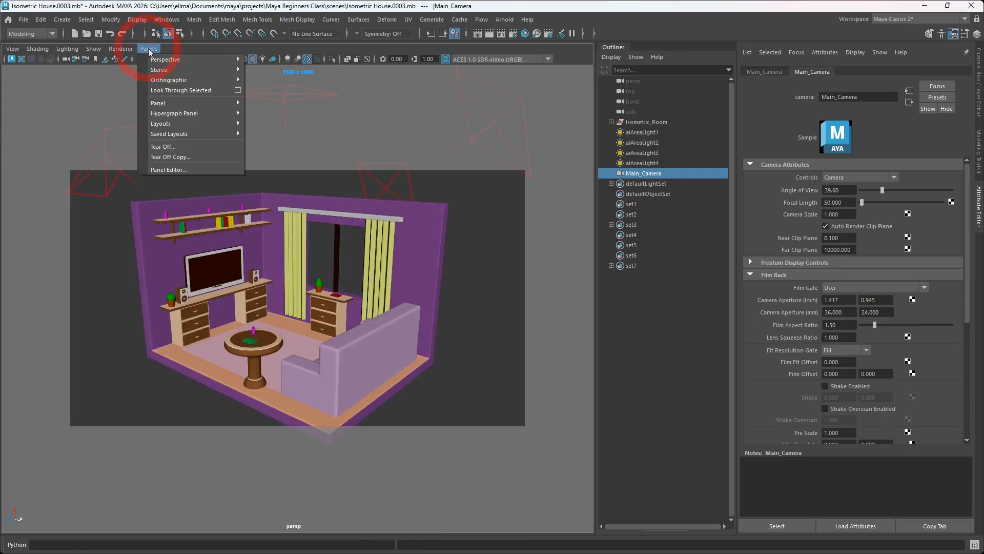
mouse_move(166, 65)
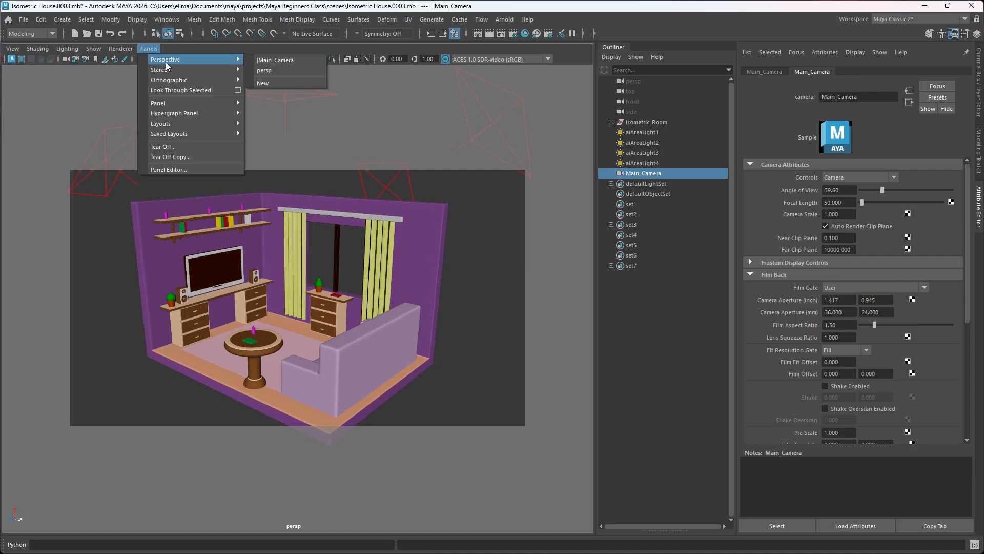
click(272, 61)
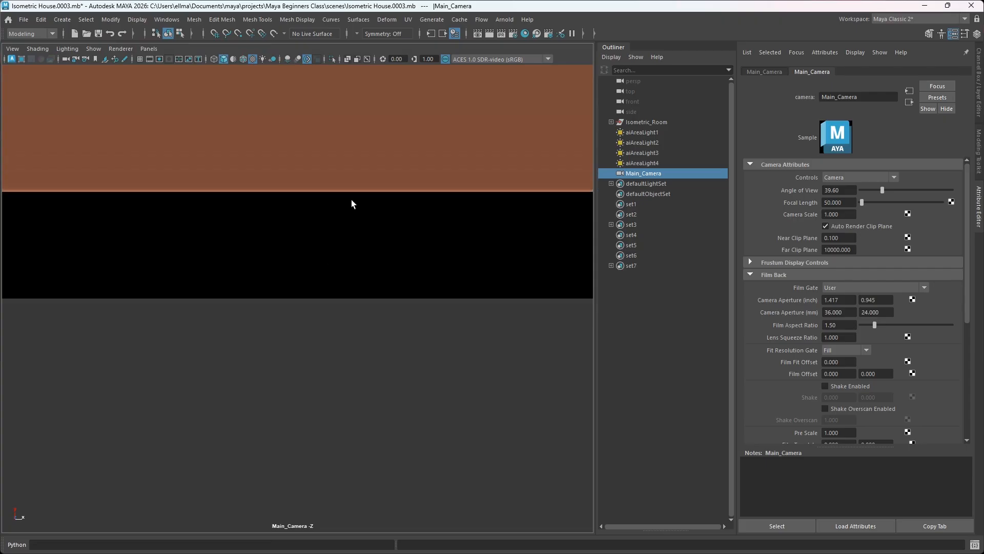
Move Main_Camera to an elevated corner view of the whole room, with the resolution gate and gate mask turned on
scroll(351, 205, down, 8)
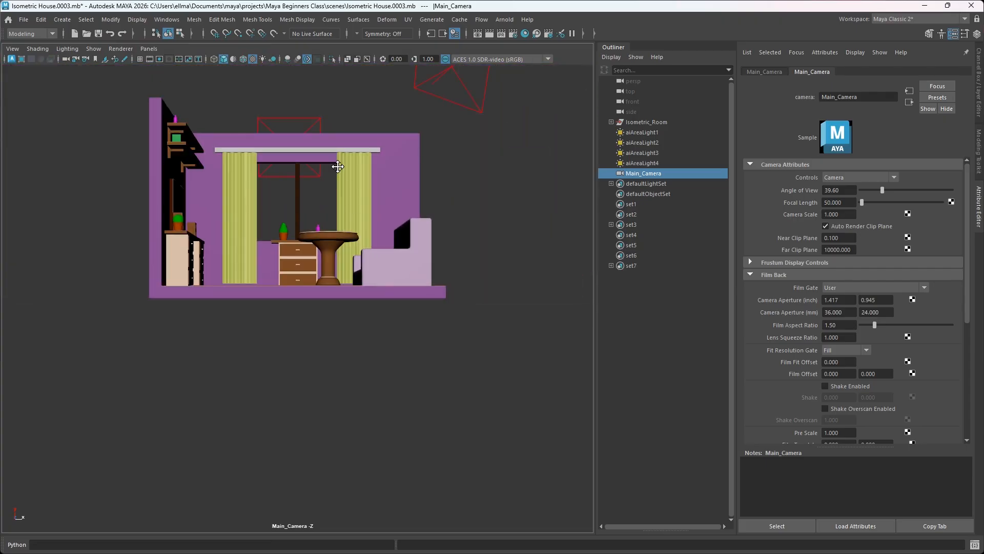
alt+middle_drag(334, 167, 356, 225)
mouse_move(357, 224)
alt+mouse_down()
mouse_move(319, 231)
mouse_move(349, 241)
alt+mouse_up()
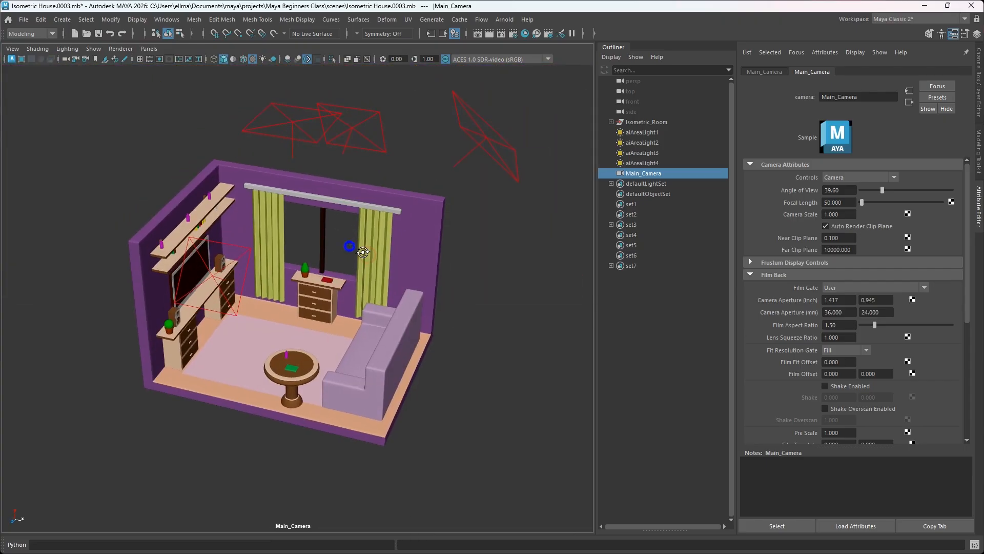
alt+middle_drag(349, 241, 363, 251)
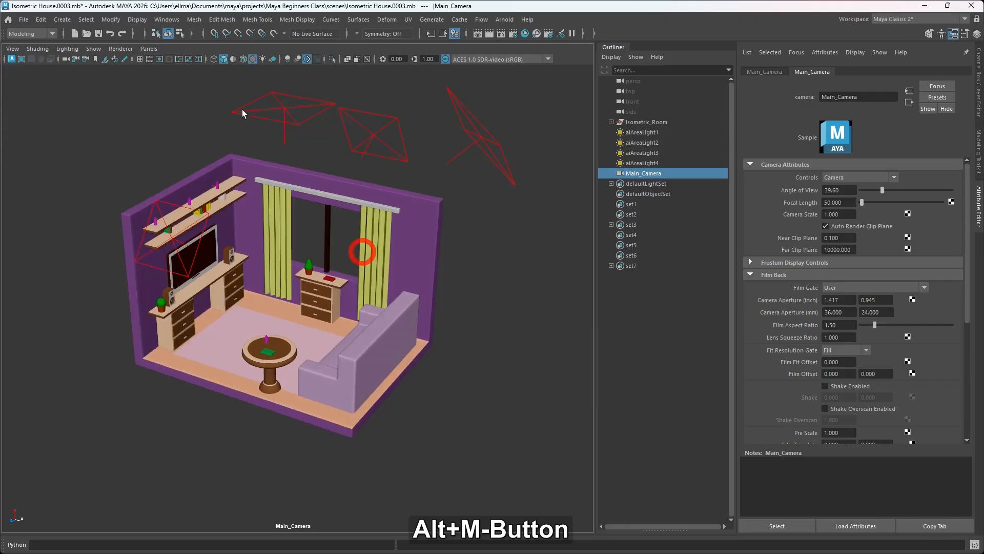
click(159, 59)
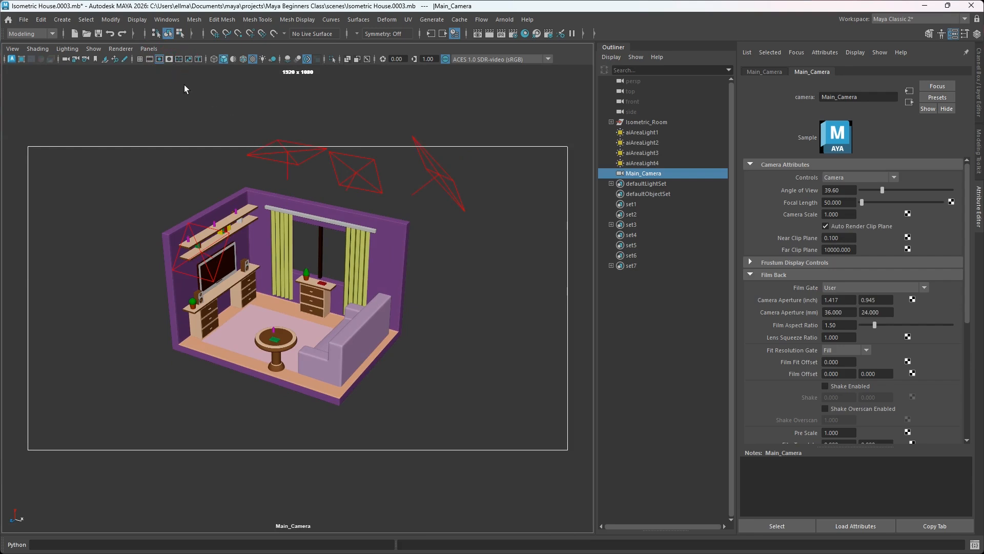
alt+scroll(358, 225, down, 2)
alt+middle_drag(359, 226, 357, 241)
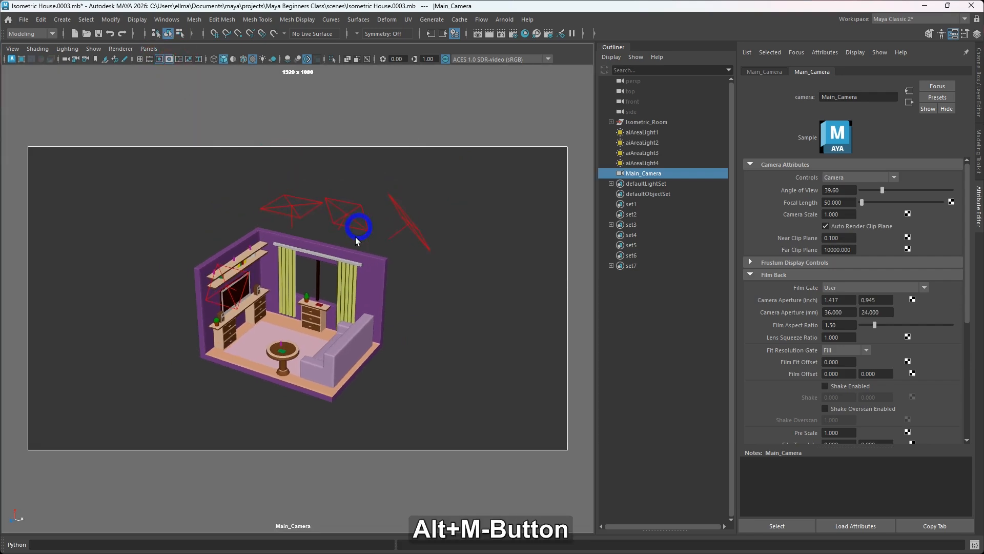
scroll(361, 231, up, 5)
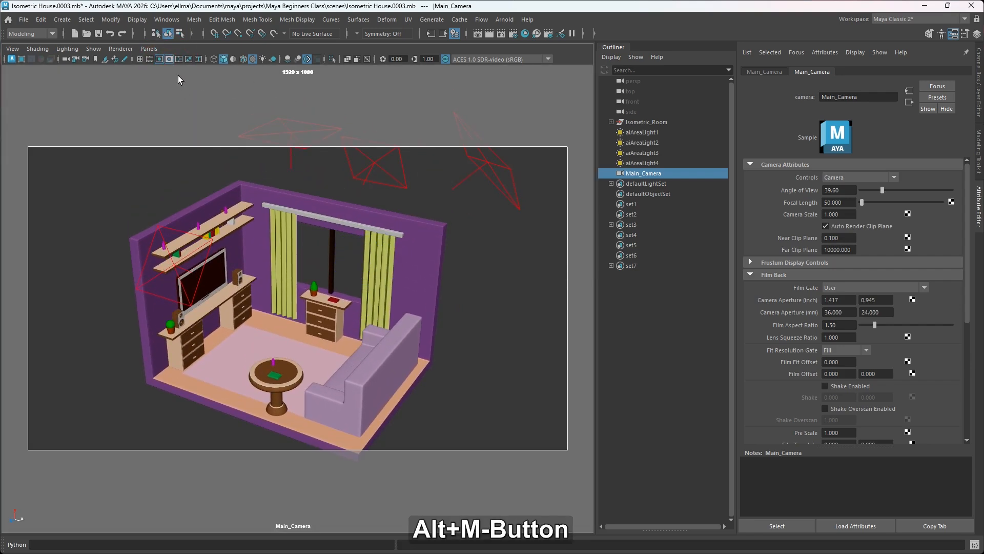
Tear off a copy of the Main_Camera view, shrink the floating window and place it beside the room in the main viewport
click(155, 50)
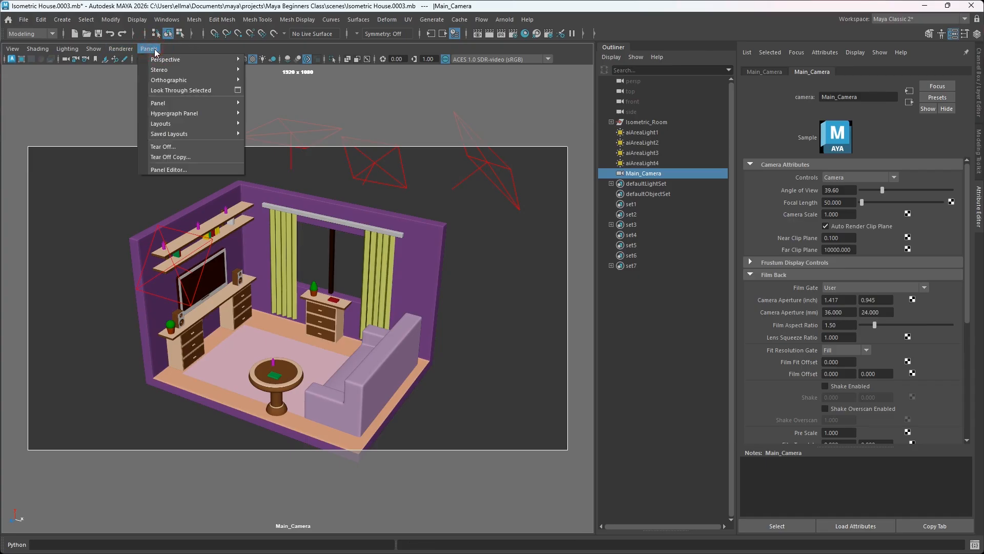
click(177, 159)
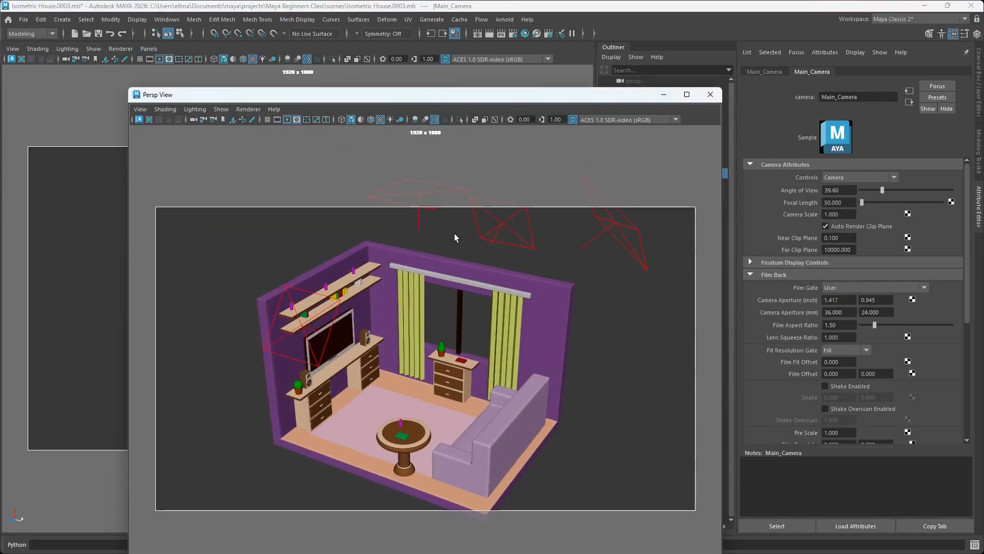
drag(388, 100, 567, 67)
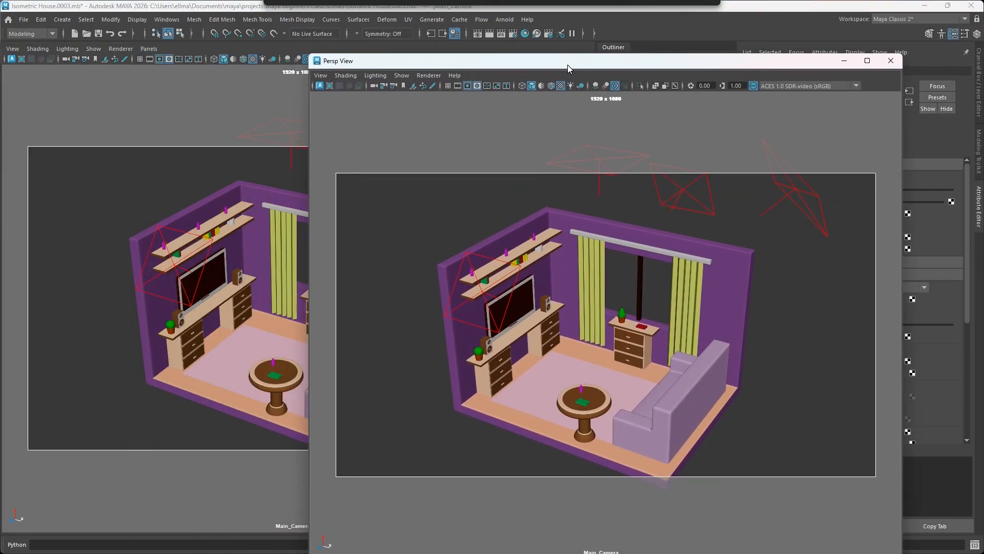
drag(308, 57, 422, 175)
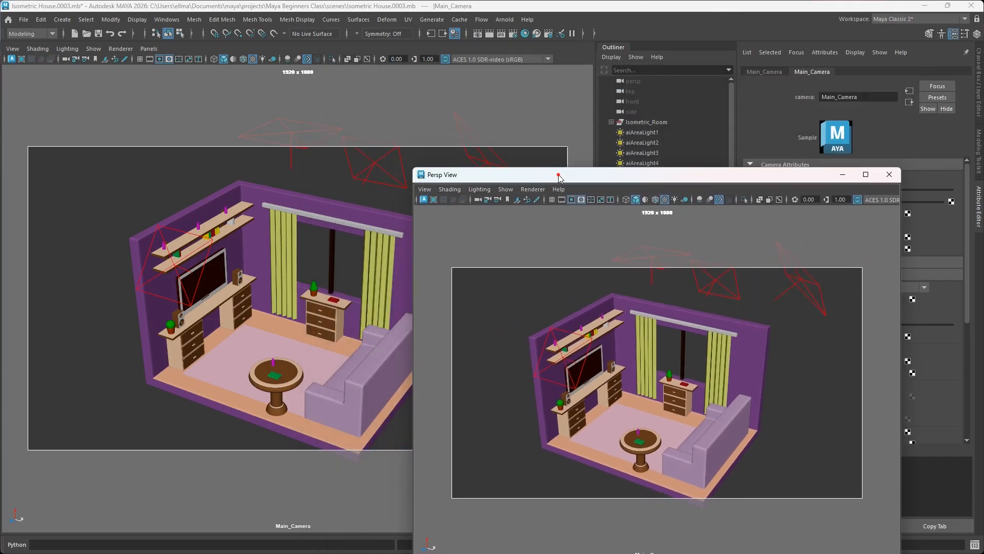
drag(555, 172, 605, 100)
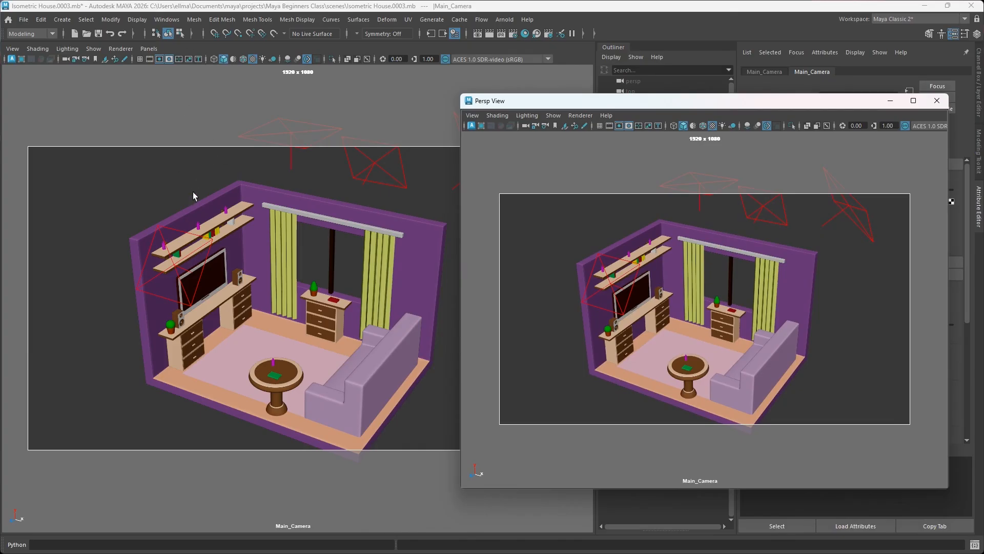
Switch the main viewport back to the persp camera, leaving the torn-off view on Main_Camera
click(149, 49)
mouse_move(195, 59)
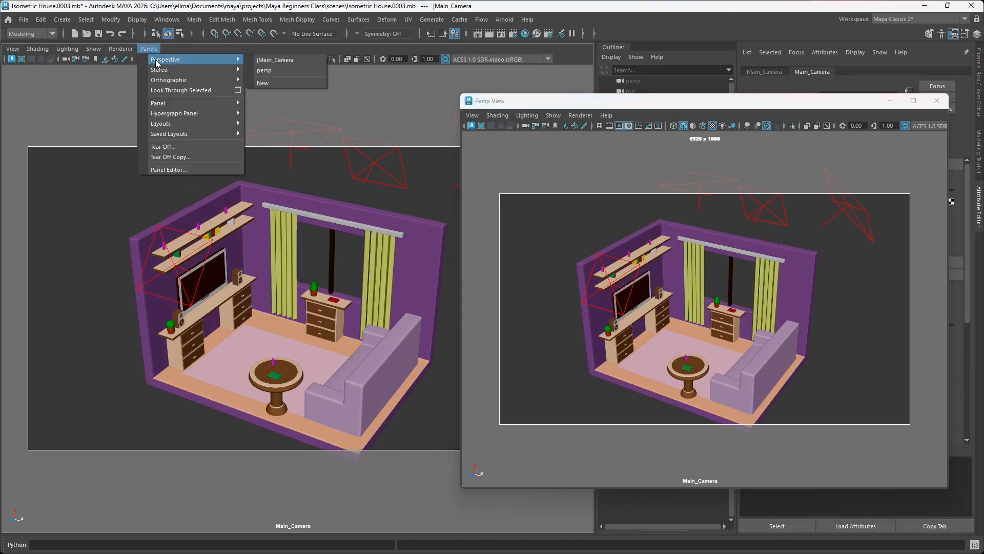
click(284, 71)
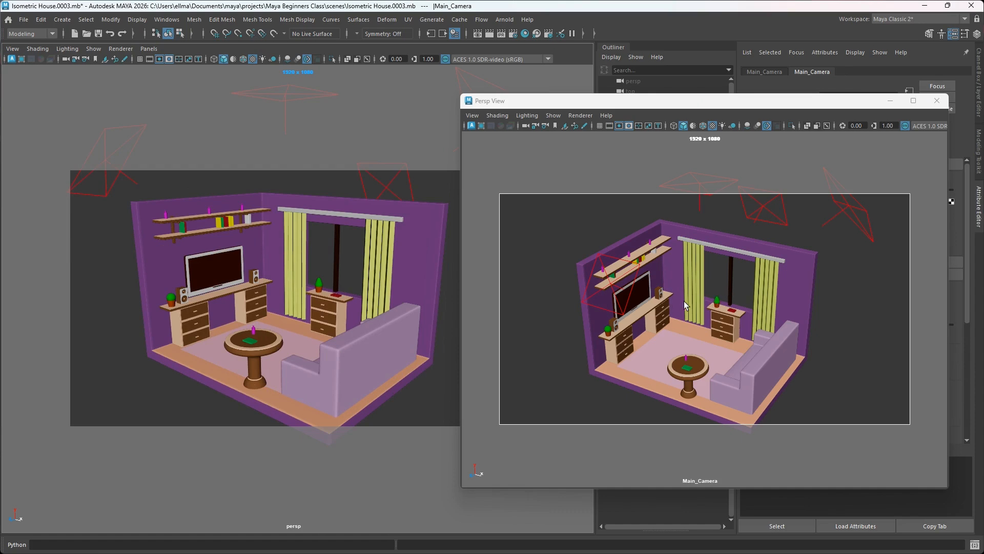
Reposition Main_Camera in the torn-off view so the whole room sits centred inside the resolution gate from a lower corner angle
scroll(700, 331, up, 3)
alt+drag(700, 332, 678, 349)
alt+middle_drag(700, 350, 701, 342)
alt+drag(701, 342, 722, 358)
alt+middle_drag(704, 330, 708, 343)
alt+right_drag(736, 363, 726, 342)
alt+middle_drag(728, 331, 724, 335)
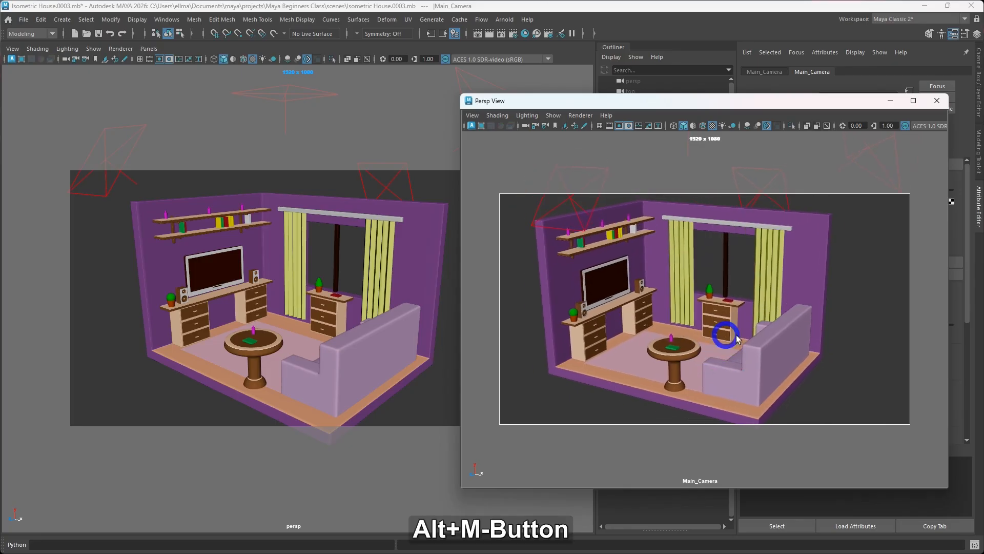
alt+right_drag(738, 318, 740, 322)
alt+middle_drag(739, 322, 753, 330)
alt+drag(753, 330, 751, 317)
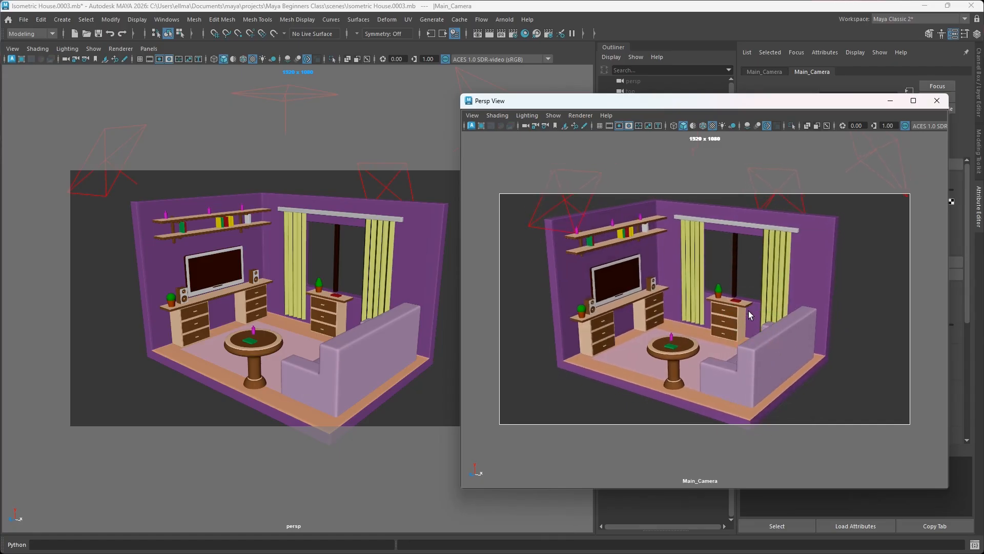
alt+middle_drag(724, 325, 725, 320)
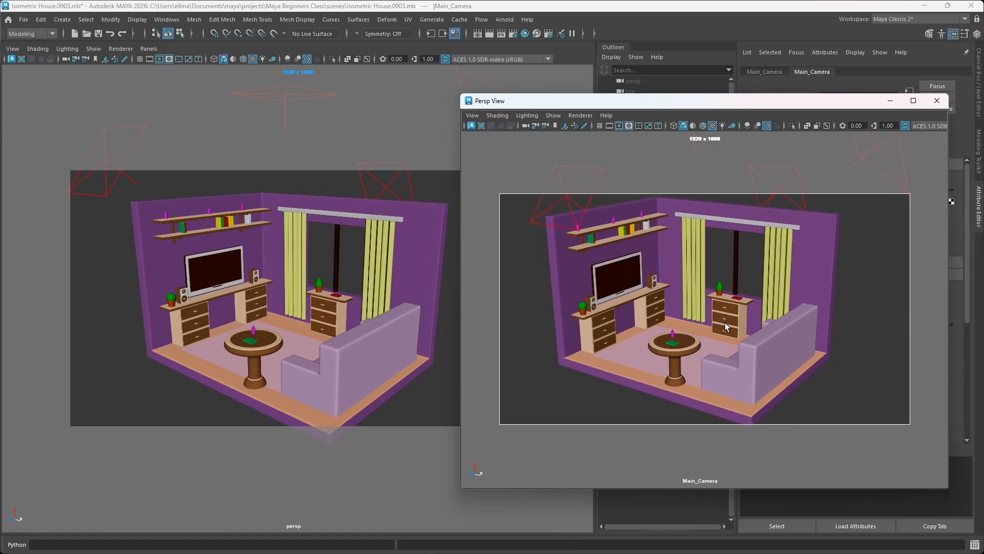
Set the torn-off Main_Camera view's renderer to Arnold and fine-tune the camera's distance to the room
click(580, 116)
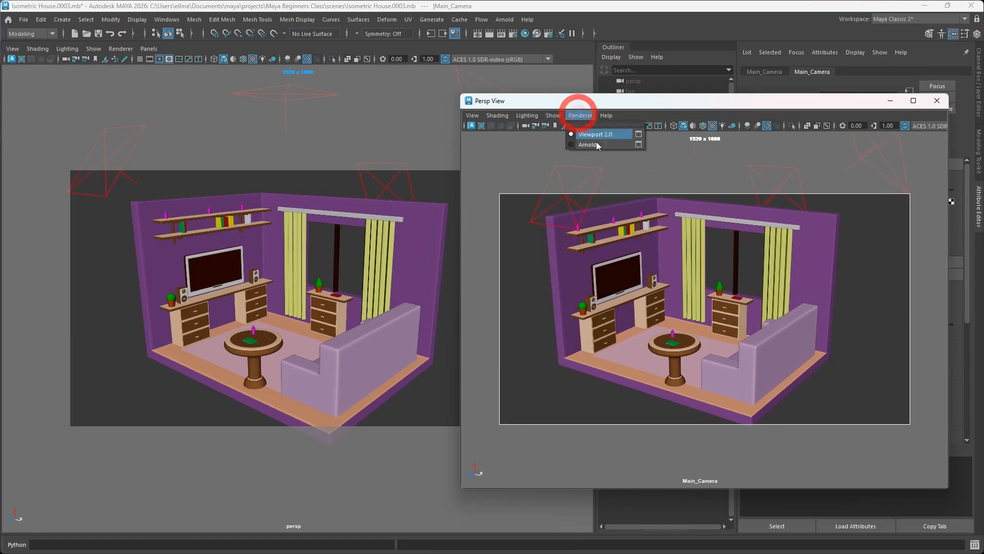
click(599, 146)
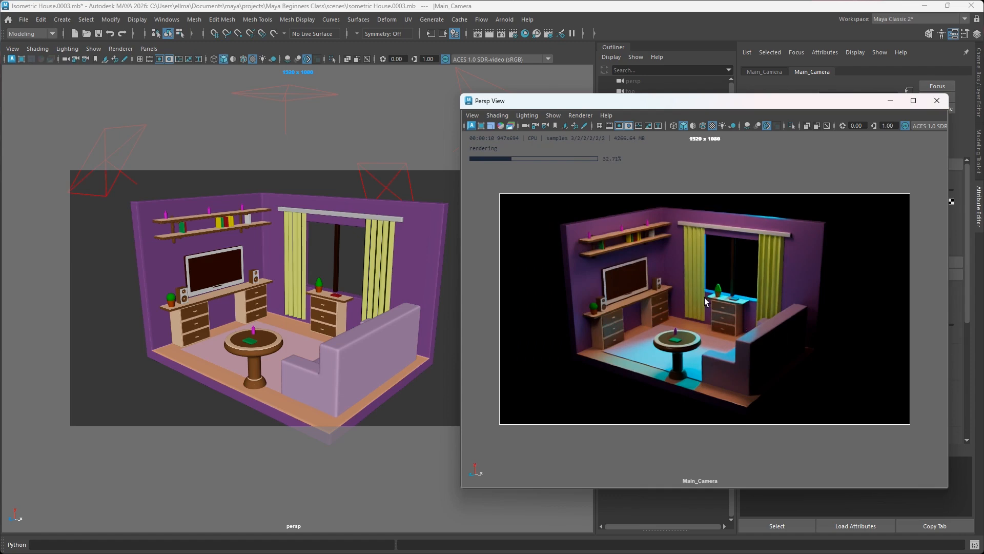
alt+right_drag(743, 276, 749, 285)
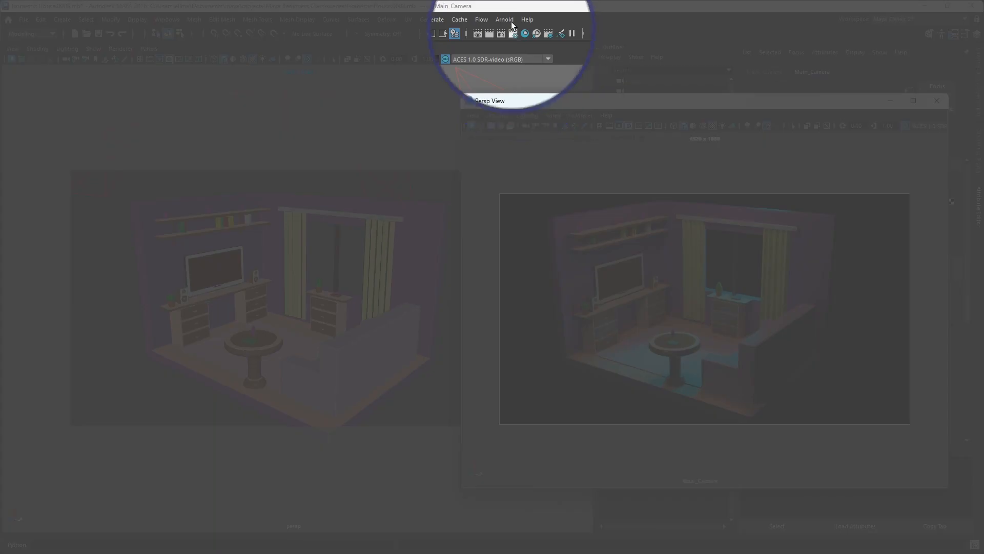
Open the Arnold RenderView, set its camera to Main_Camera and start rendering the room
click(505, 19)
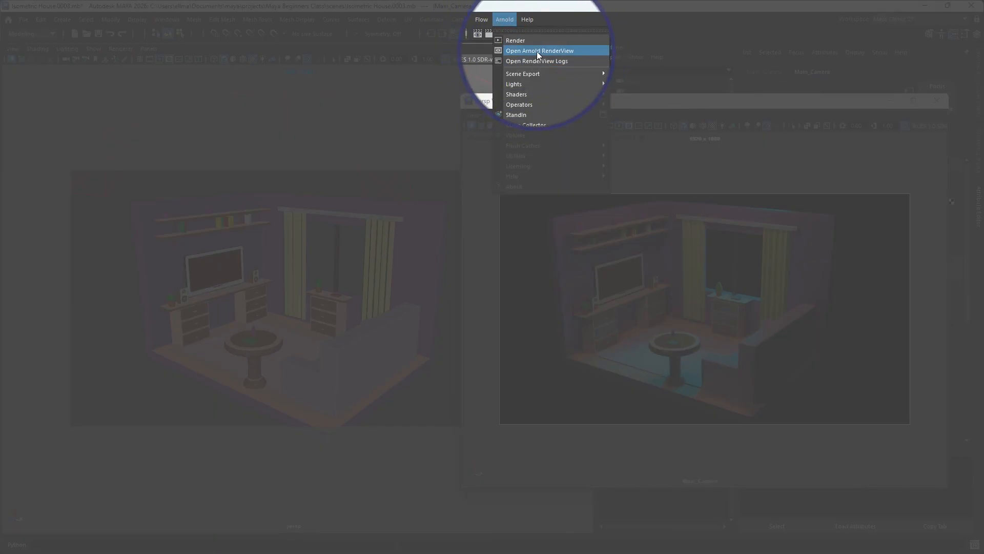
click(536, 51)
drag(317, 113, 445, 115)
click(324, 144)
click(300, 158)
click(644, 144)
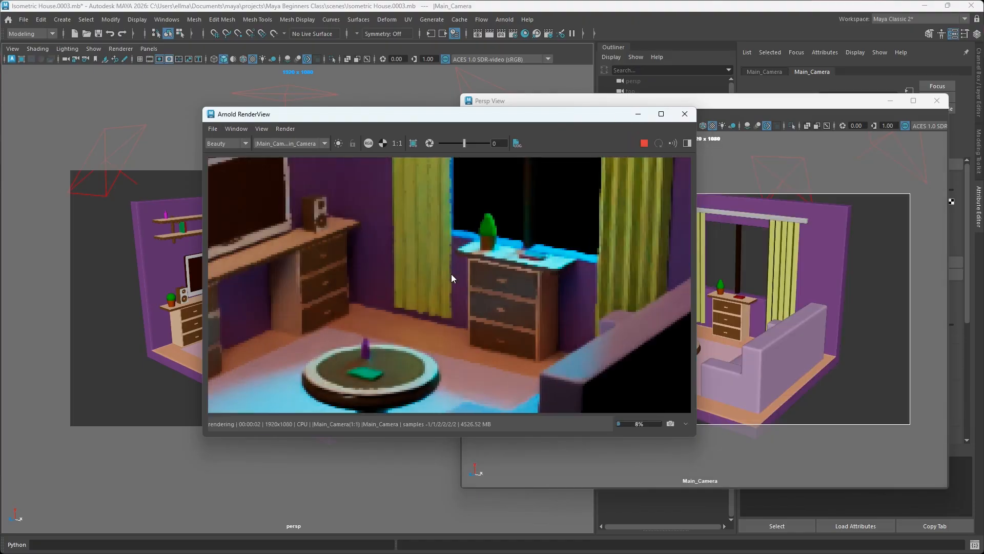
Fit the whole rendered image inside the RenderView and place that window beside the torn-off Main_Camera view
scroll(455, 255, down, 2)
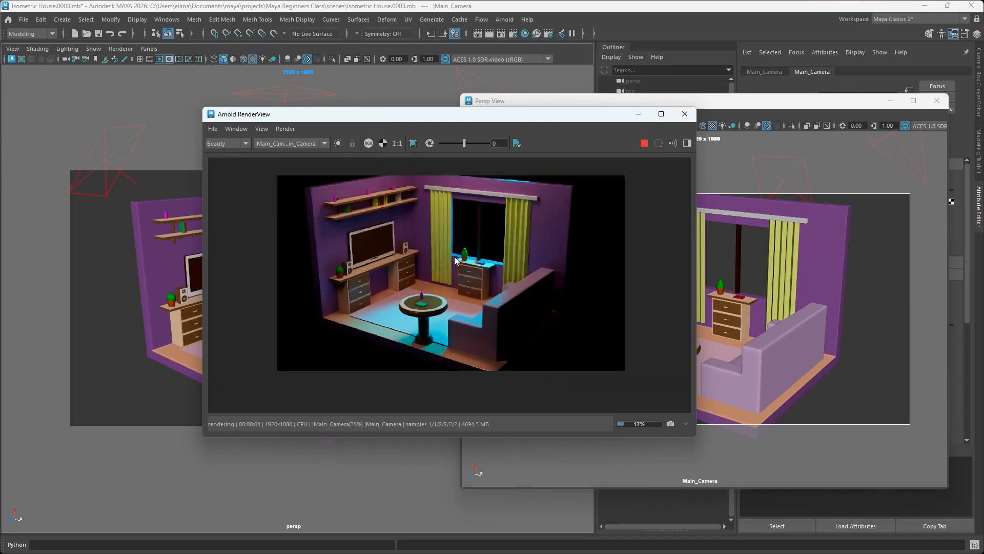
middle_drag(462, 238, 463, 258)
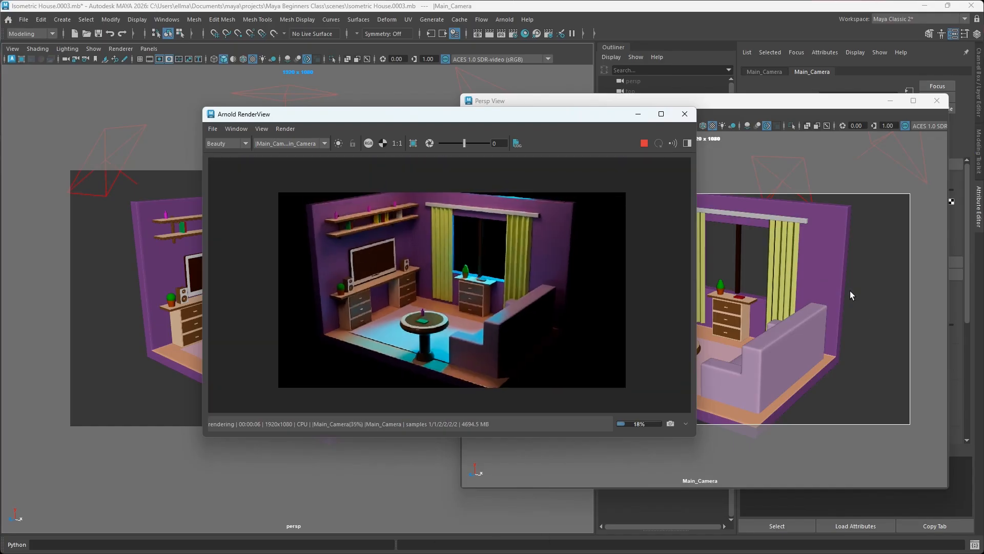
drag(565, 119, 465, 121)
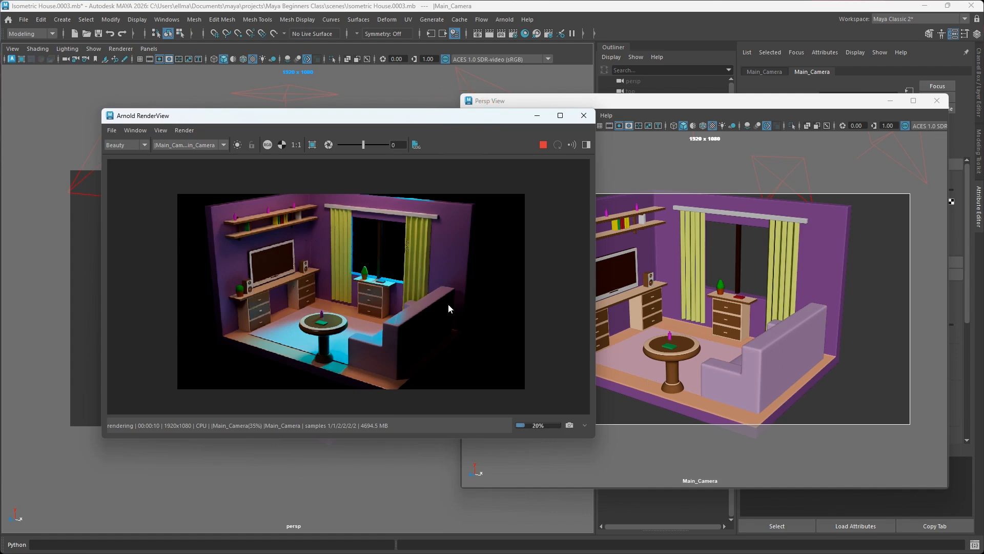
drag(452, 122, 422, 107)
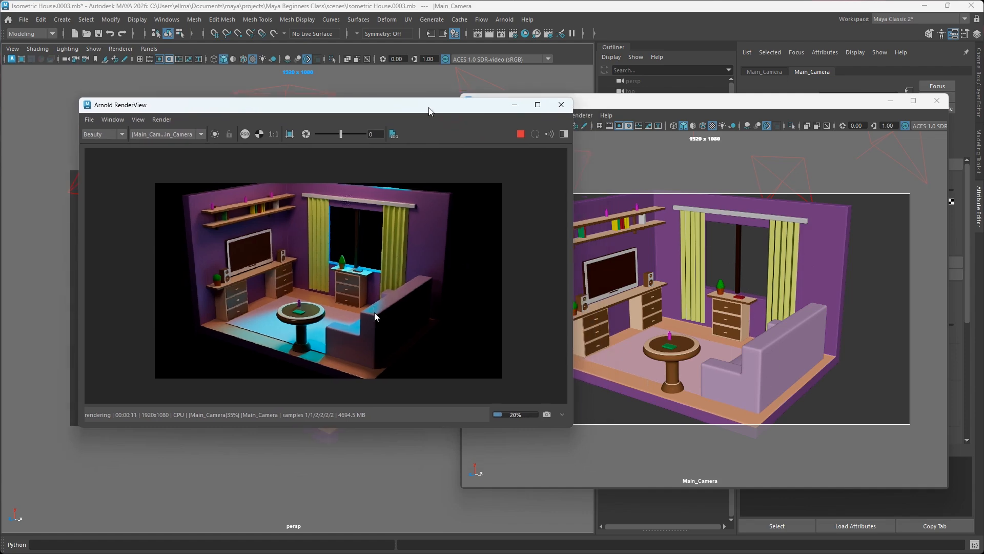
Reframe Main_Camera from a slightly higher angle so the whole room fills the resolution gate, comparing it with the live Arnold render
scroll(759, 276, down, 2)
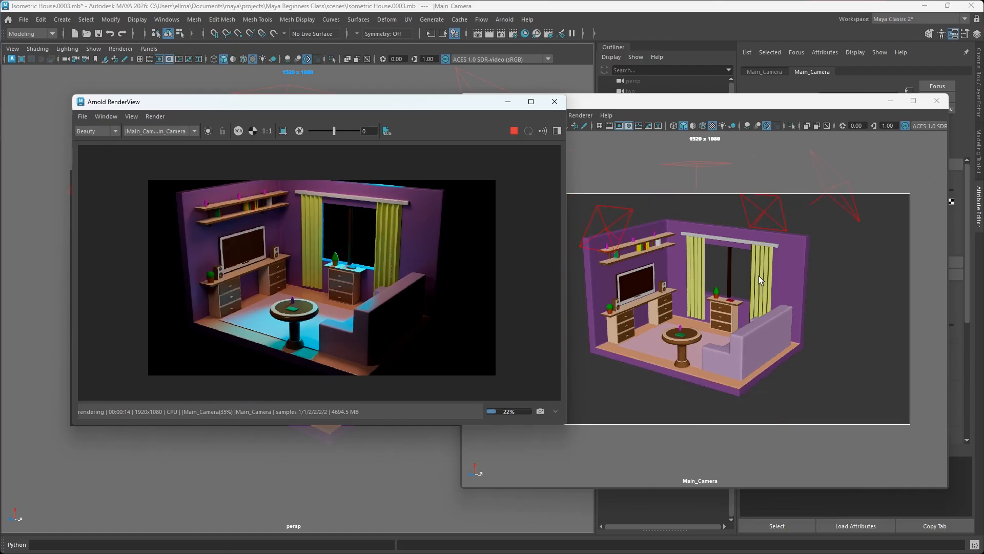
alt+right_drag(749, 256, 756, 289)
alt+middle_drag(751, 247, 753, 290)
alt+drag(753, 290, 756, 289)
alt+right_drag(747, 260, 748, 274)
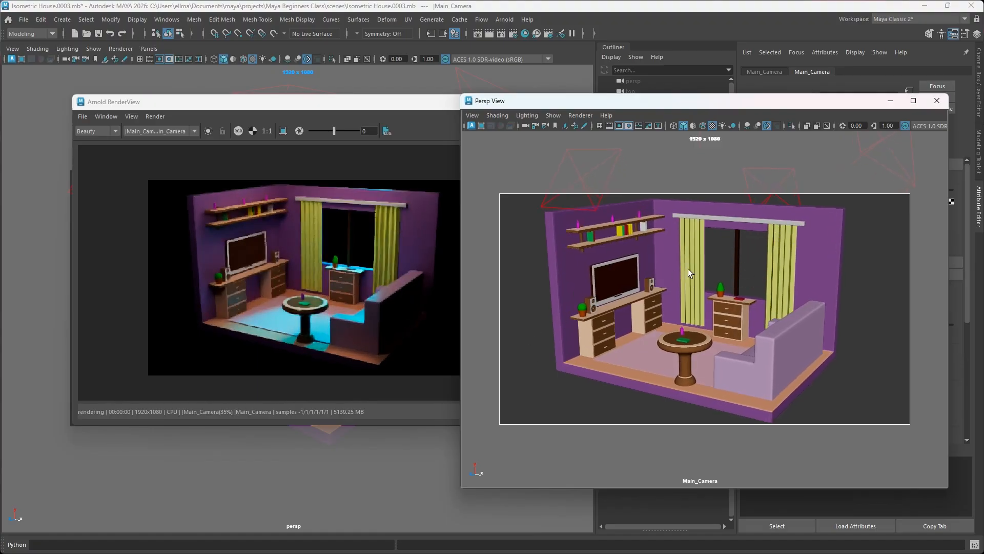
alt+middle_drag(403, 256, 396, 257)
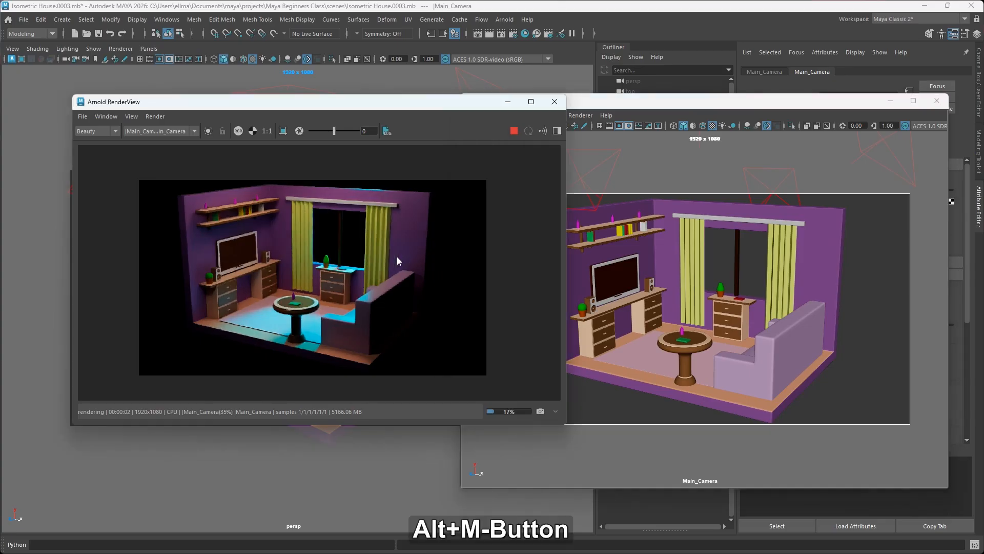
click(754, 329)
alt+right_drag(755, 330, 753, 329)
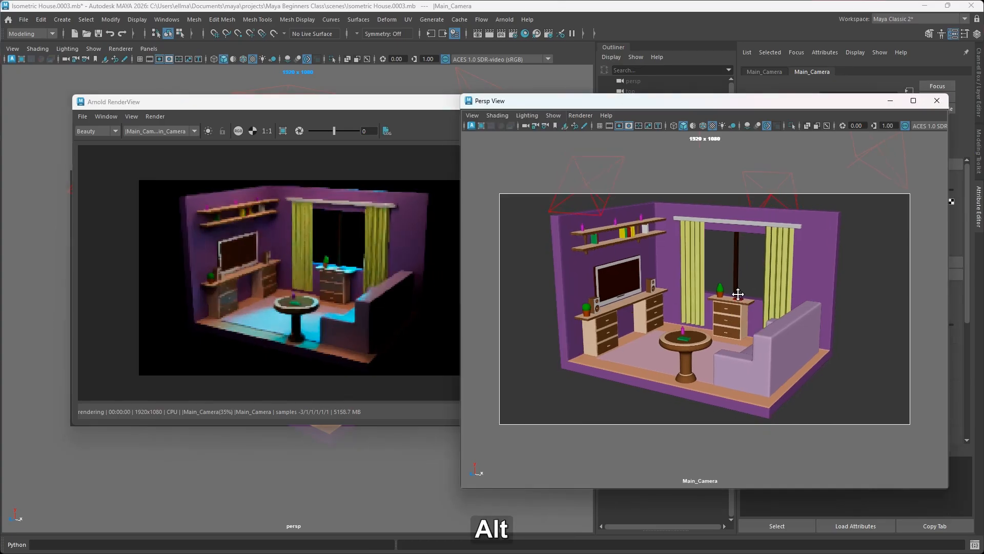
alt+middle_drag(738, 295, 742, 296)
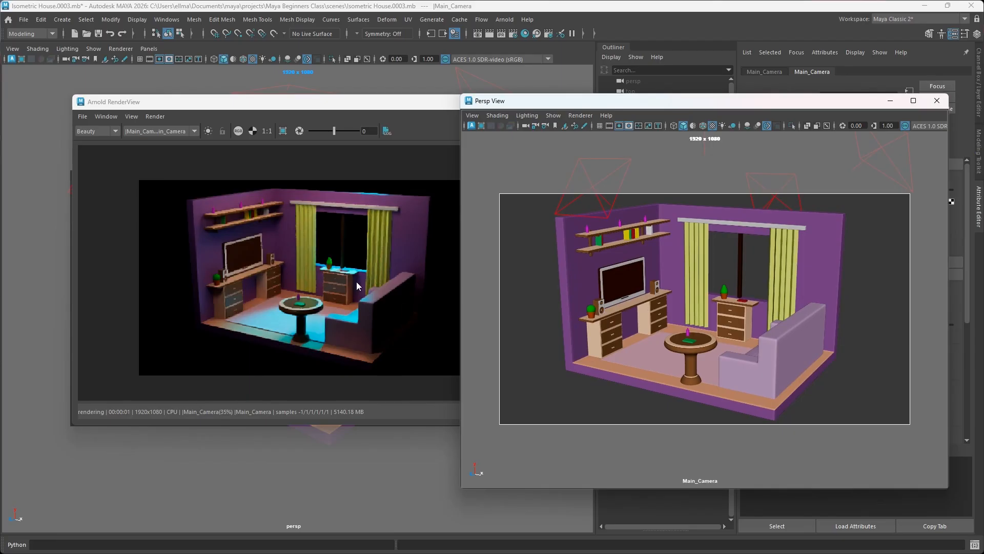
click(384, 105)
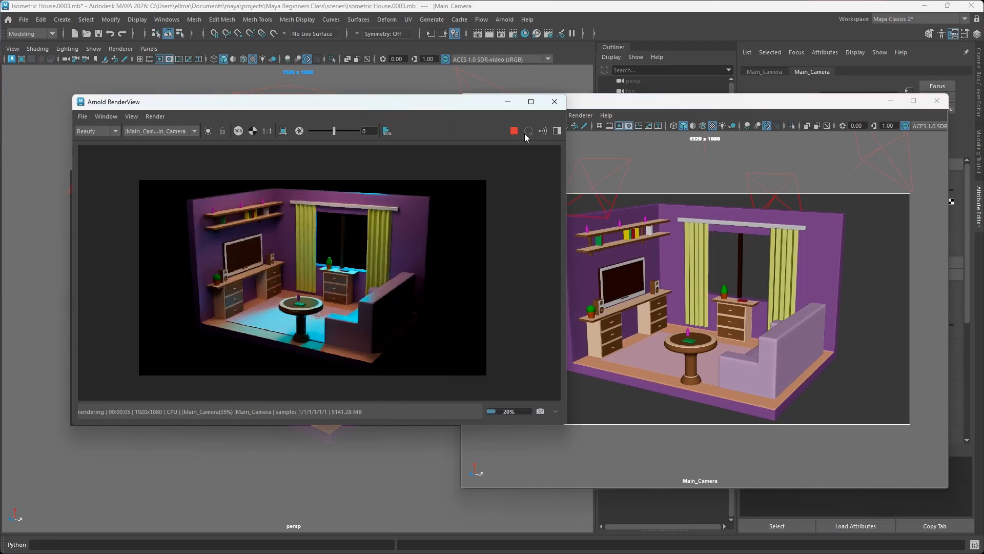
In the Arnold render sampling settings, set Camera (AA) to 4, Diffuse to 3 and Specular to 3
click(513, 34)
double_click(585, 203)
text(4)
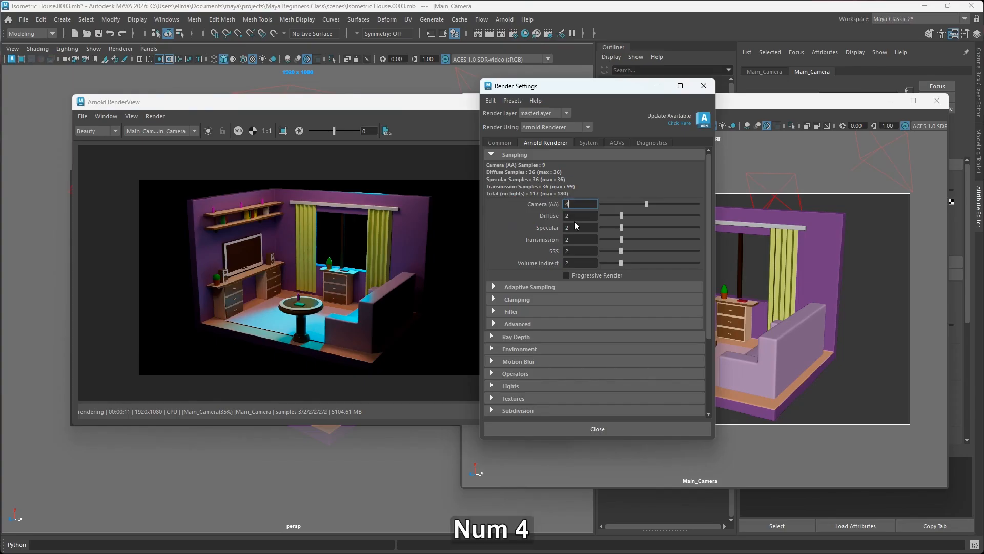
key(Tab)
text(3)
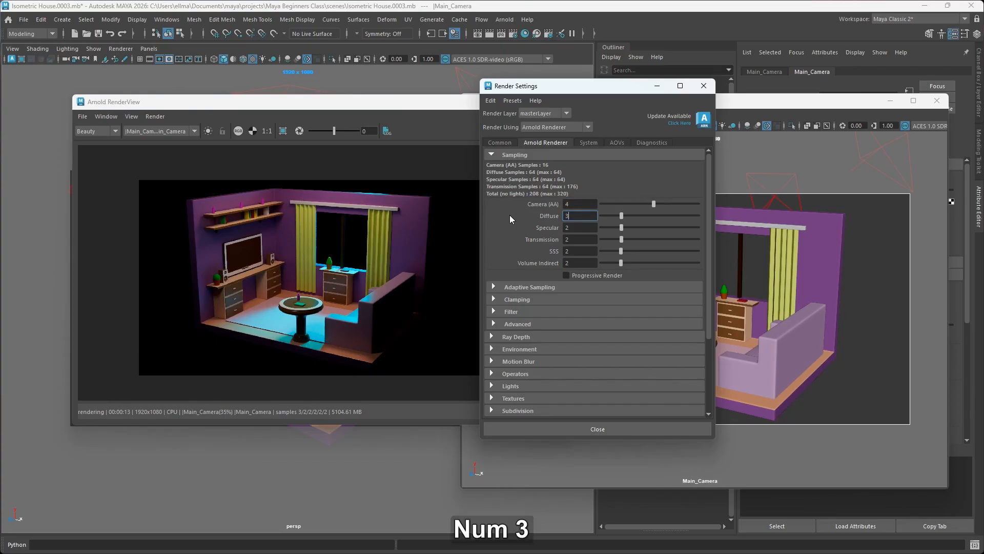
key(Tab)
text(3)
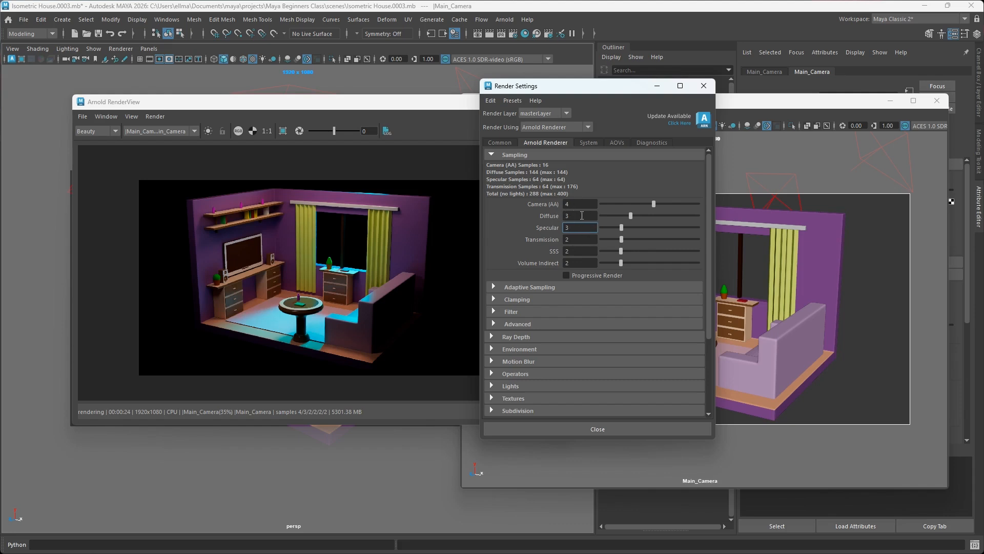
Stop the running Arnold render and restart it with the new sampling values
click(328, 102)
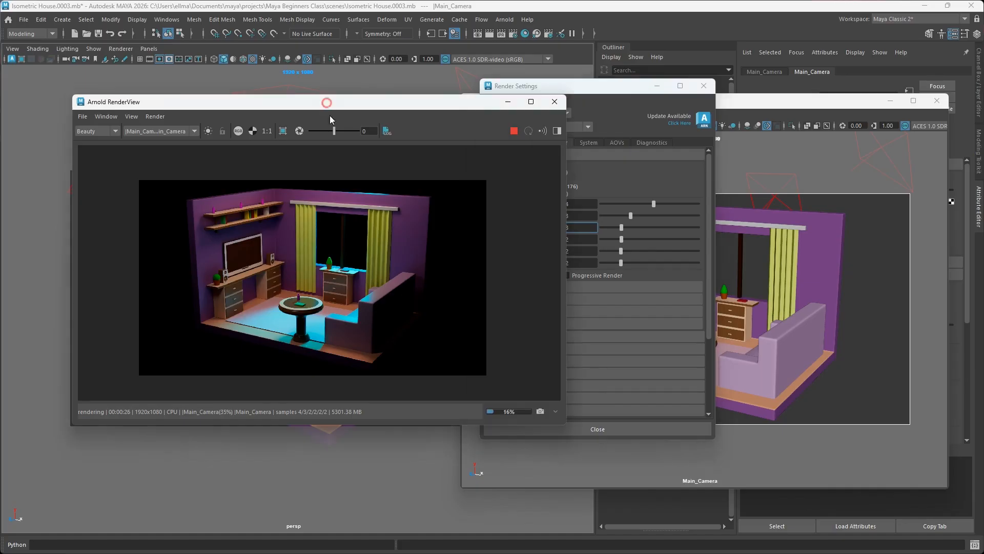
click(513, 130)
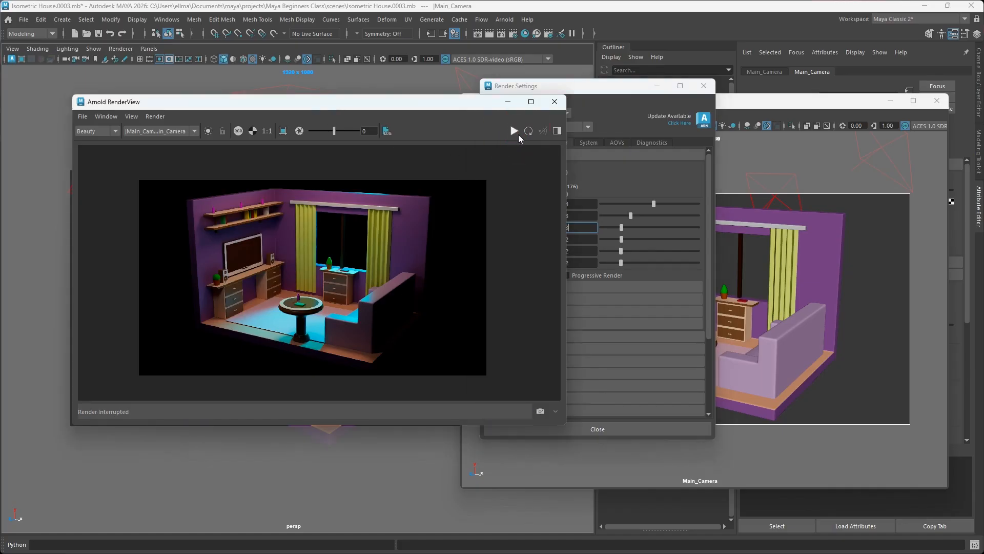
click(514, 131)
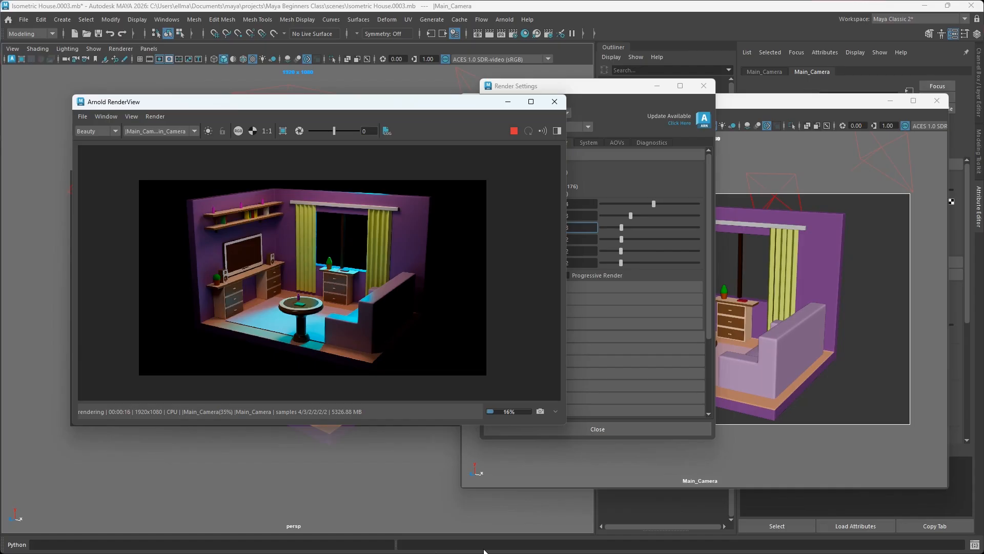
Switch to Chrome and examine the Pinterest isometric room references for their backgrounds and presentation
click(570, 543)
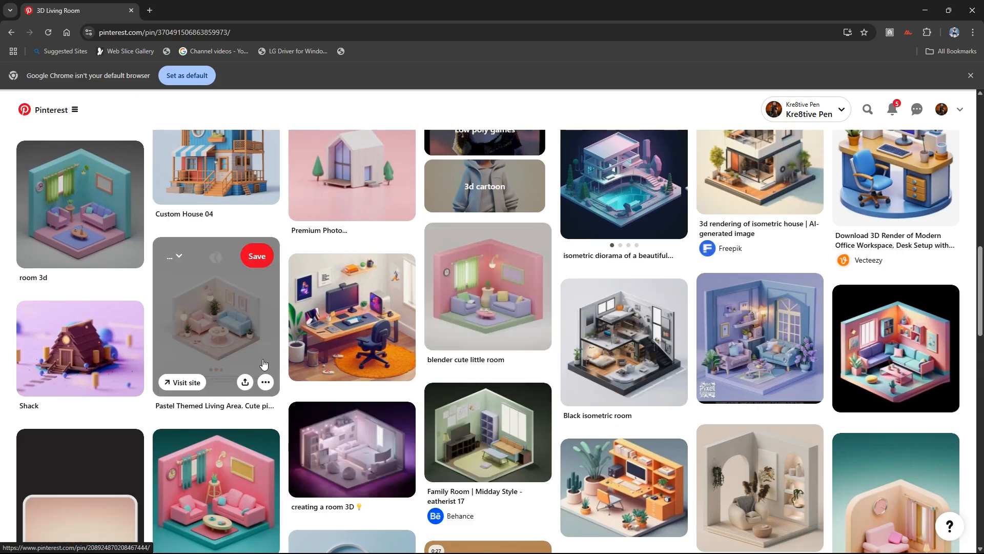
scroll(593, 363, down, 2)
scroll(593, 364, down, 3)
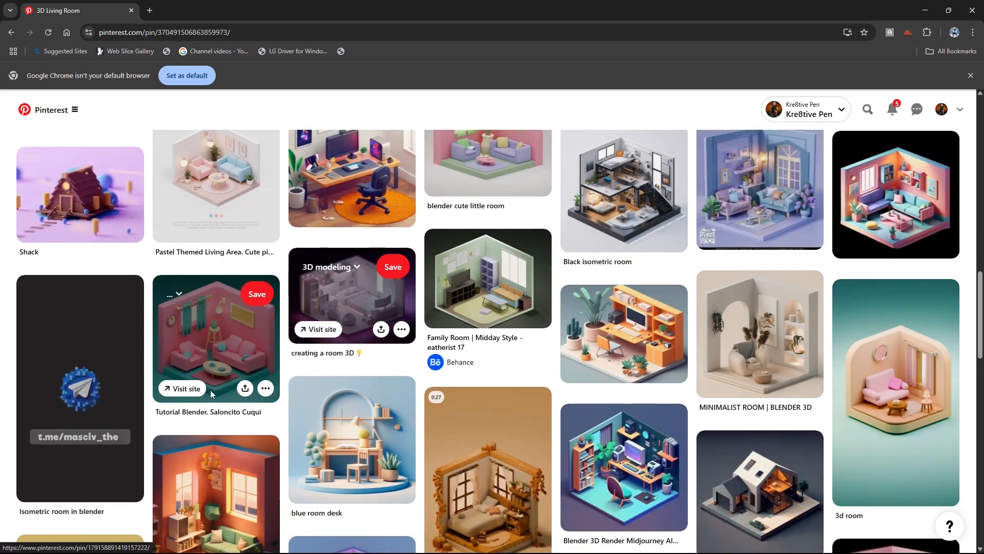
scroll(209, 389, down, 2)
scroll(666, 362, down, 2)
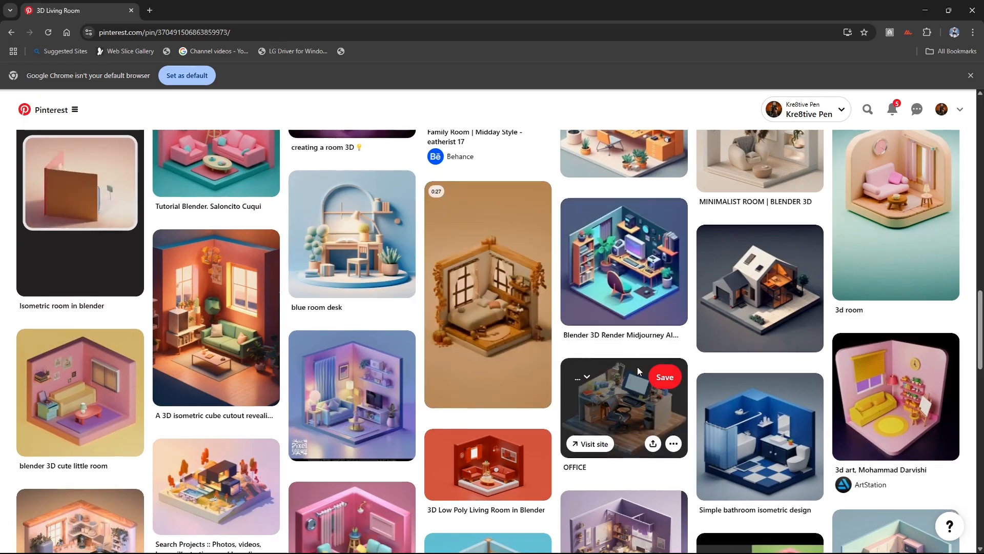
scroll(682, 365, down, 1)
scroll(662, 367, down, 1)
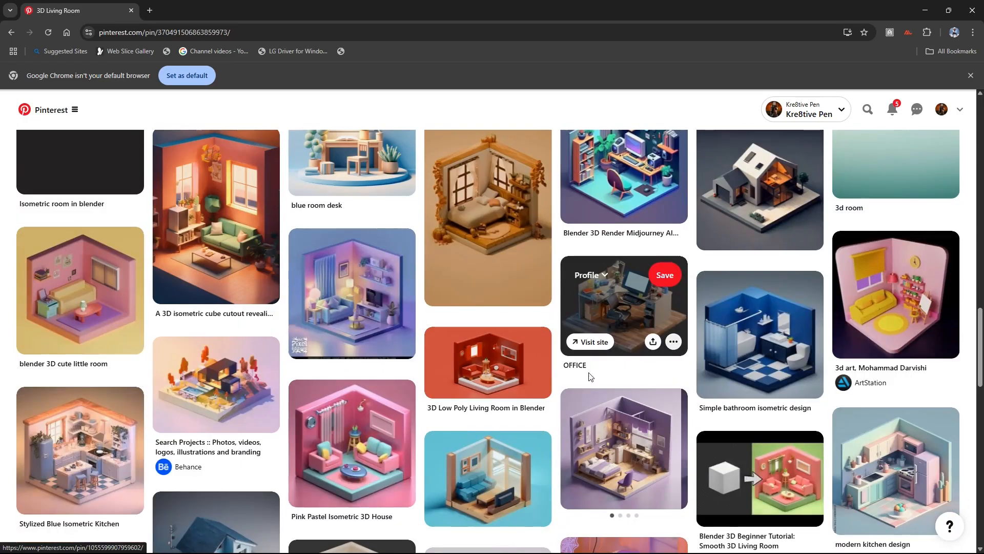
scroll(704, 309, up, 1)
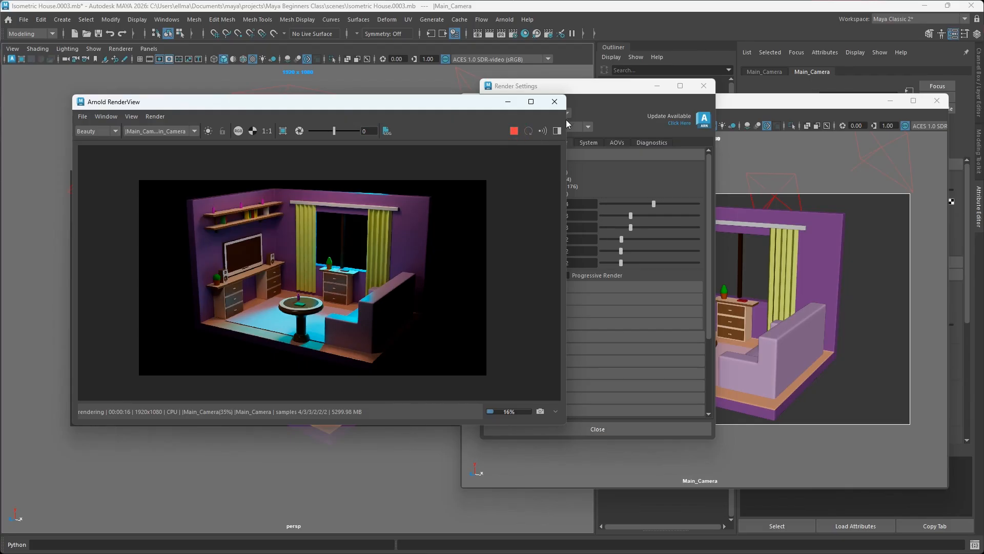
Back in Maya, stop the Arnold render and close the RenderView and the Render Settings
click(514, 130)
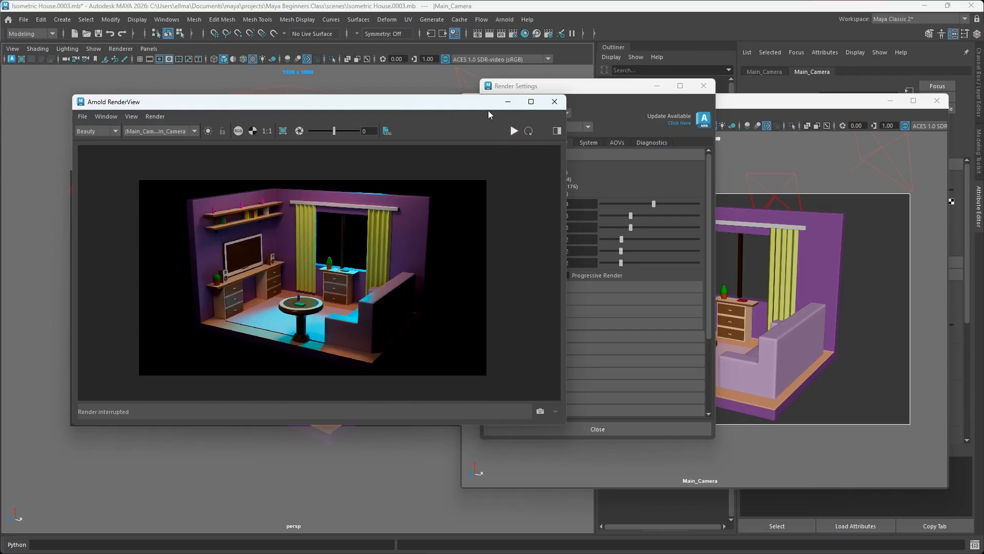
click(555, 102)
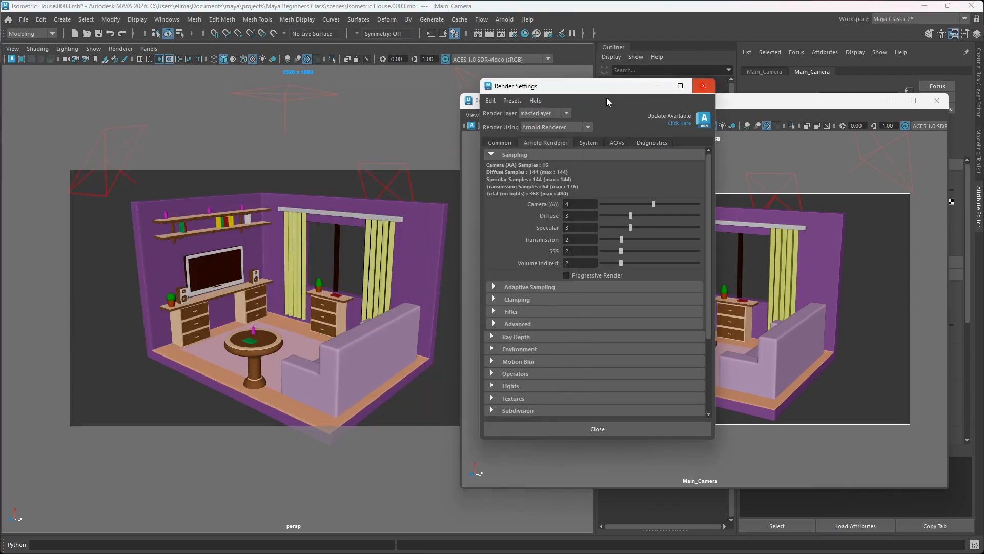
click(704, 85)
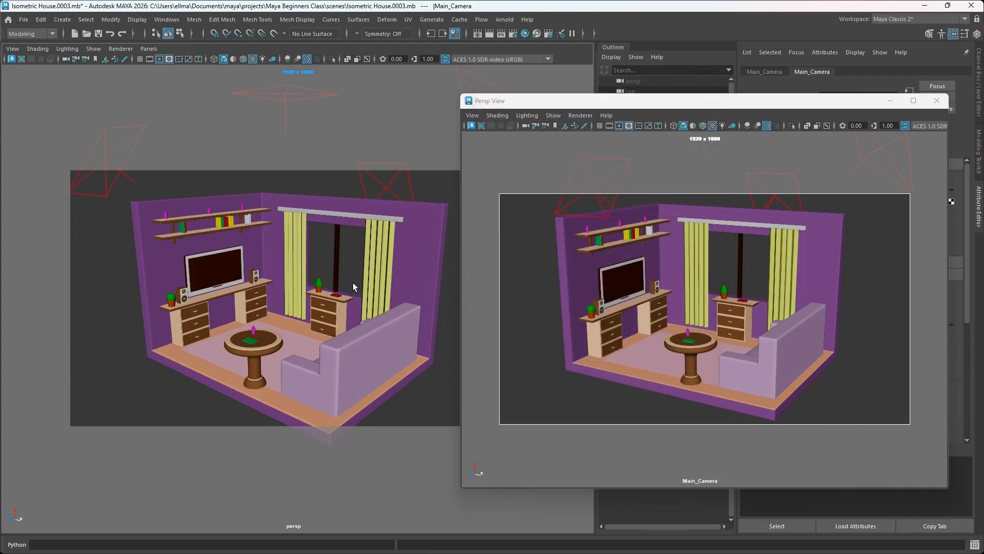
Turn off the resolution gate display in the persp view and move the torn-off Main_Camera window clear of it
click(171, 60)
alt+middle_drag(362, 262, 302, 249)
drag(584, 101, 794, 82)
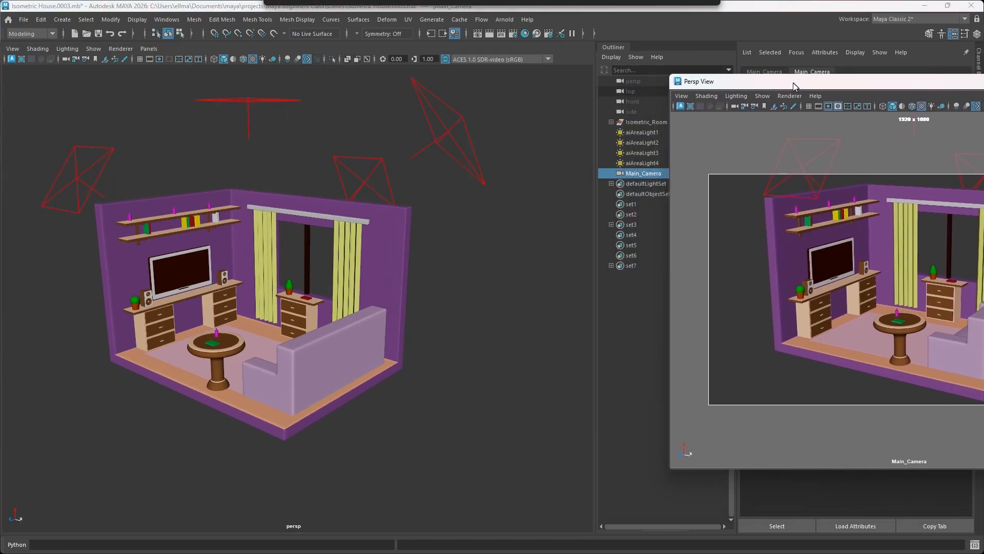
alt+middle_drag(304, 278, 353, 293)
scroll(329, 278, down, 2)
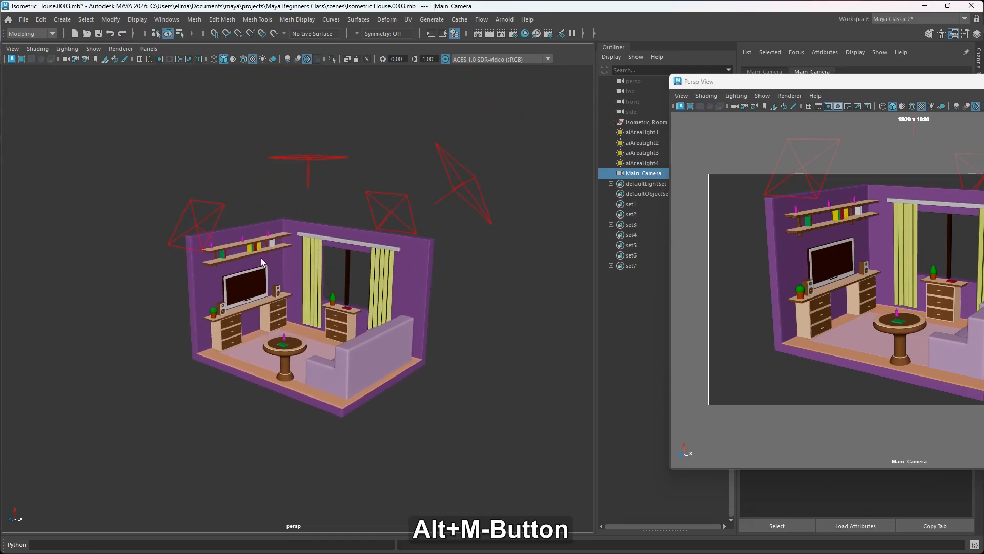
Create a polygon plane under the room and scale it up until it extends beyond the room's floor on all sides
shift+right_click(478, 322)
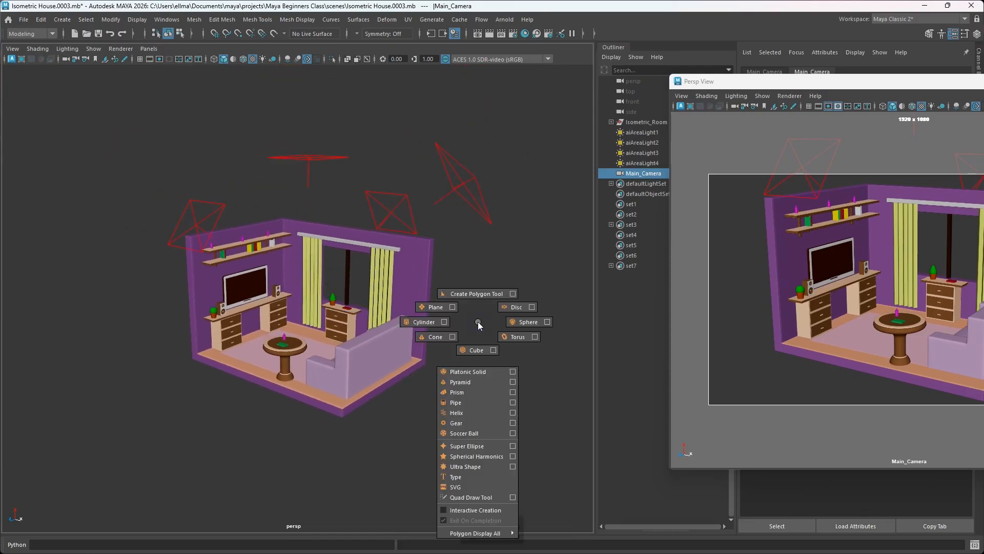
shift+right_drag(477, 337, 439, 308)
key(r)
drag(308, 363, 369, 397)
Select all the border edges of the plane along the side behind the room's window wall
alt+middle_drag(369, 397, 411, 398)
mouse_move(430, 386)
alt+mouse_down()
mouse_move(406, 410)
mouse_move(441, 394)
alt+mouse_up()
right_drag(440, 392, 441, 232)
click(340, 439)
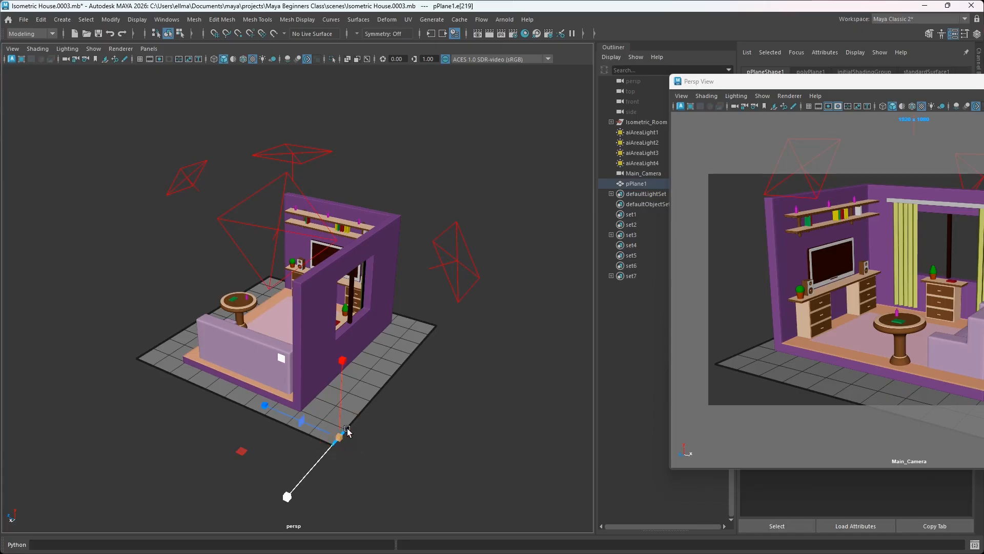
shift+click(353, 420)
shift+click(365, 408)
shift+click(377, 395)
shift+click(388, 383)
shift+click(398, 370)
shift+click(407, 358)
shift+click(416, 348)
shift+click(423, 338)
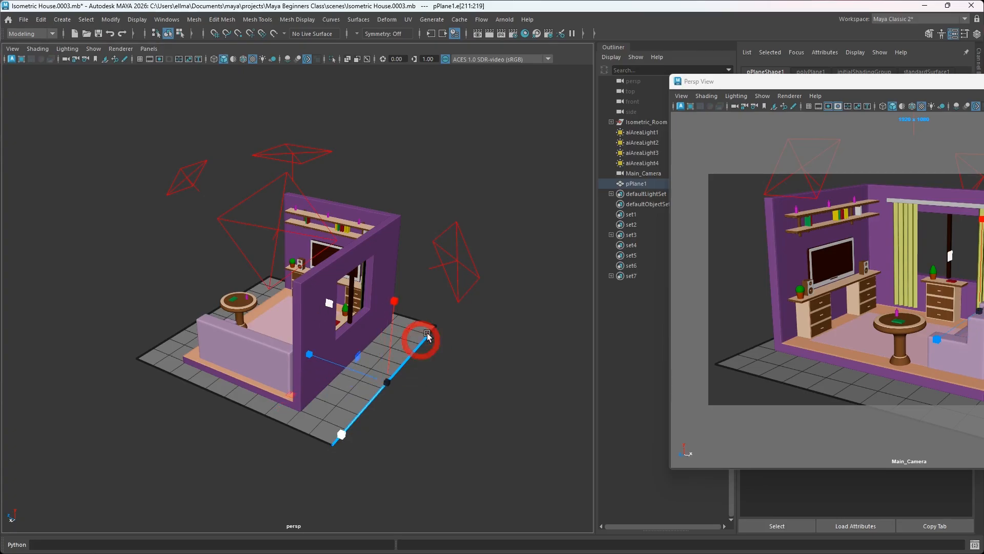
shift+click(430, 331)
alt+drag(359, 410, 404, 406)
key(w)
drag(249, 377, 359, 365)
key(ctrl+z)
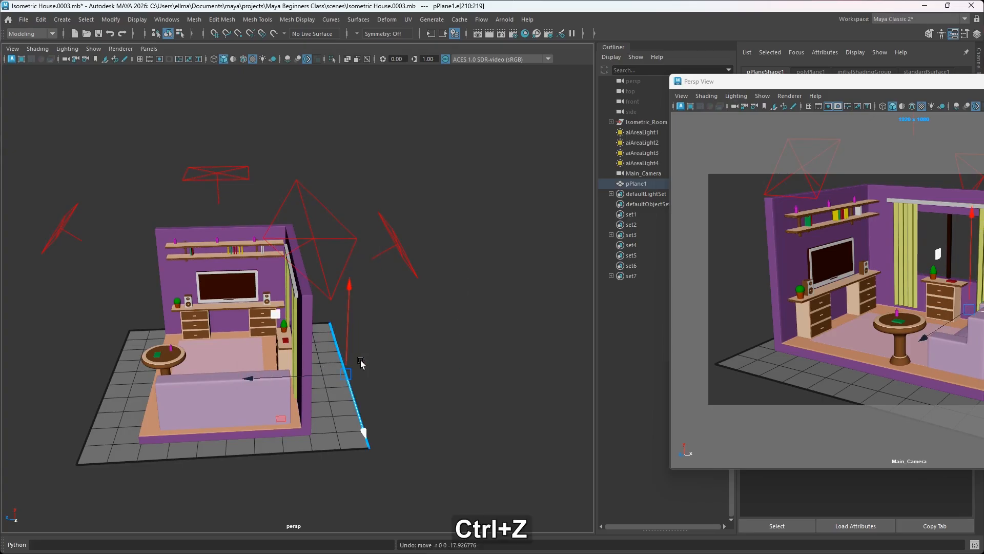
Extrude the selected plane edges outward behind the window wall, and extrude them again upward into a backdrop wall taller than the room
key(ctrl+e)
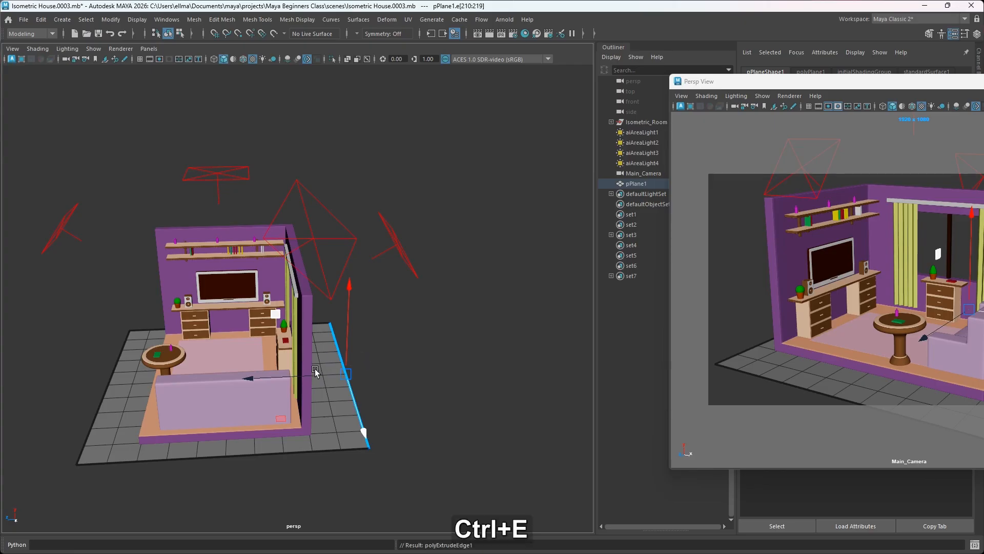
drag(372, 331, 493, 317)
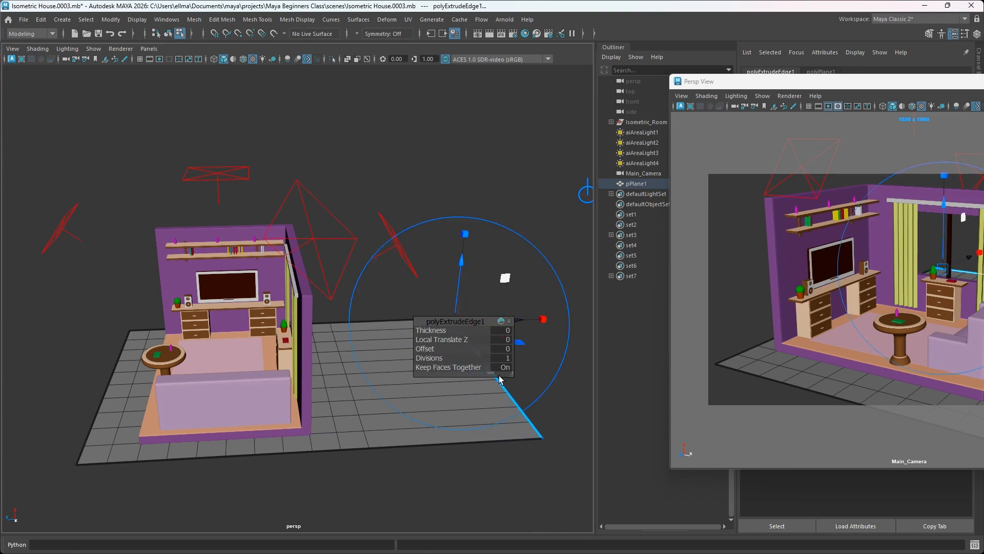
key(g)
key(w)
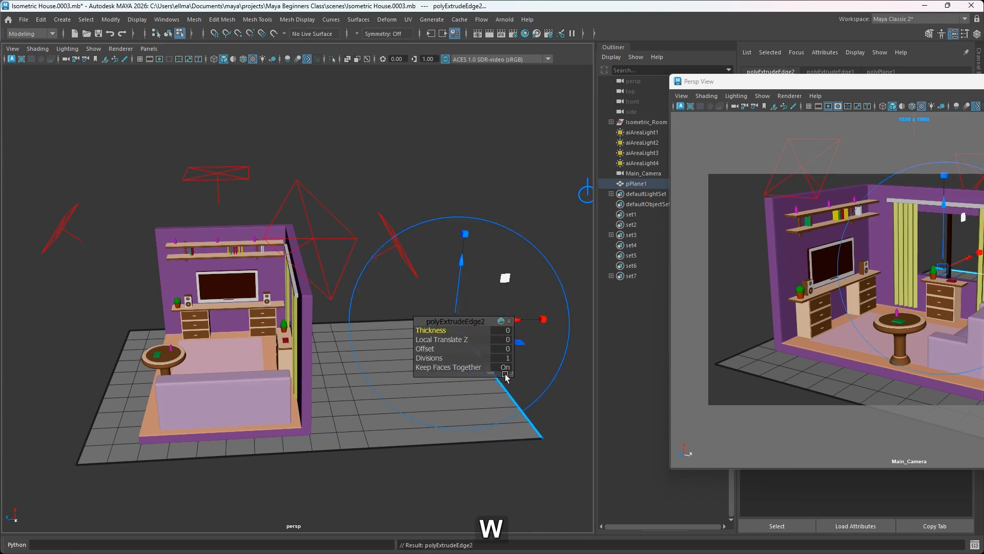
drag(500, 297, 356, 359)
drag(888, 85, 687, 70)
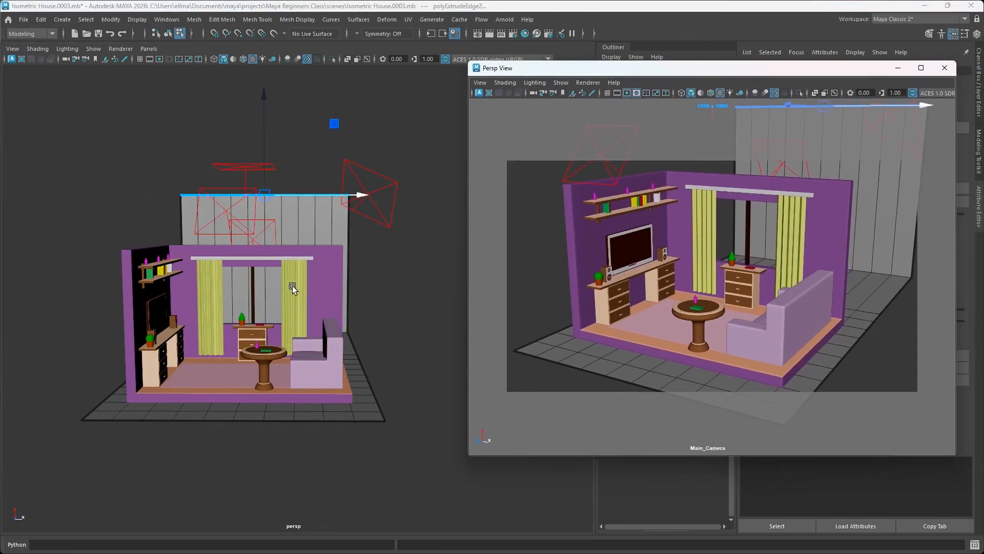
drag(269, 143, 267, 117)
Return the plane to object mode and scale it along the window wall's direction until it extends far past both sides of the room
click(370, 395)
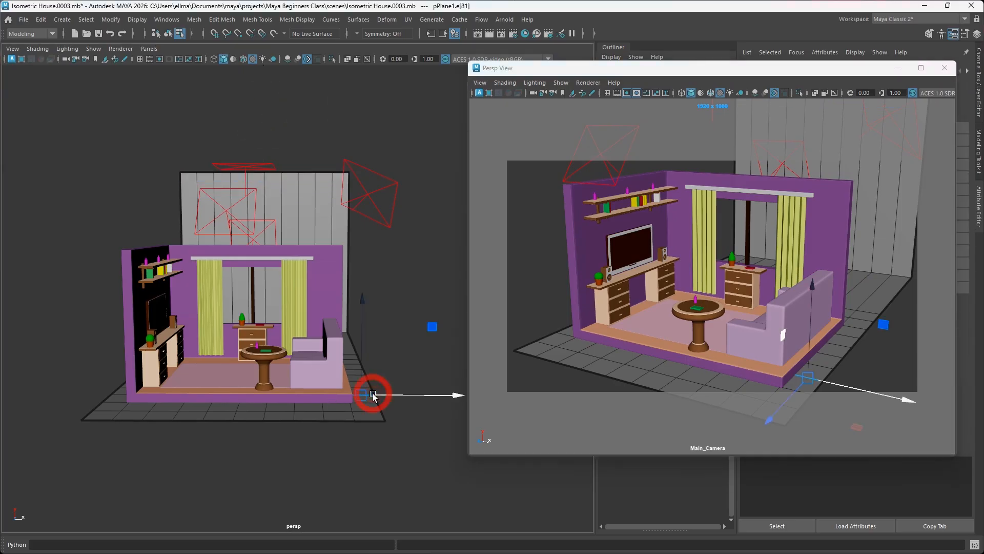
right_drag(398, 261, 460, 249)
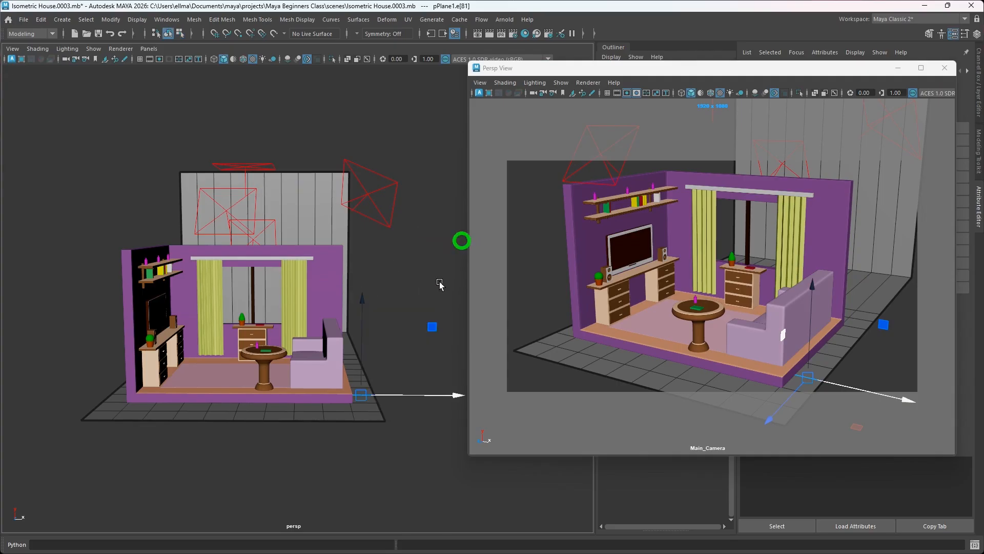
key(r)
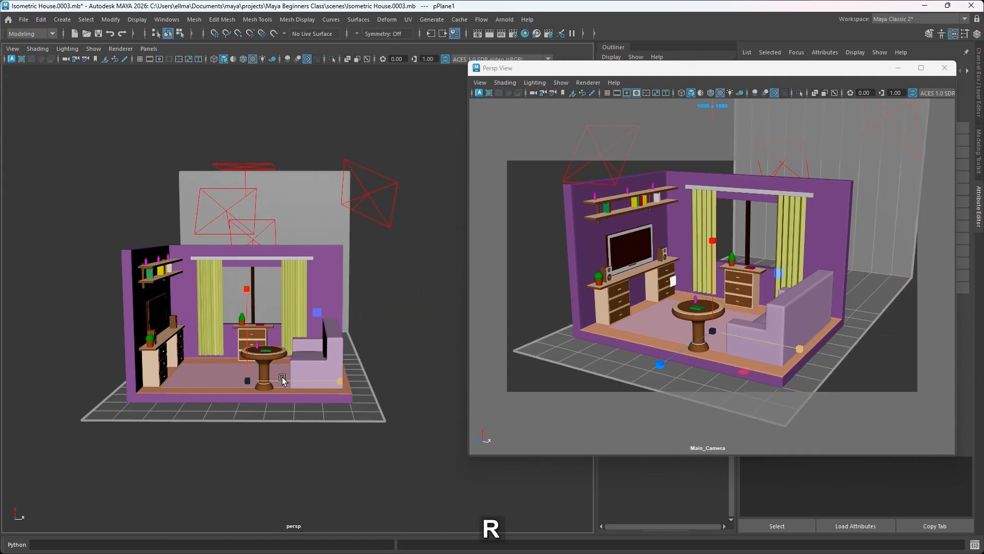
drag(343, 381, 404, 383)
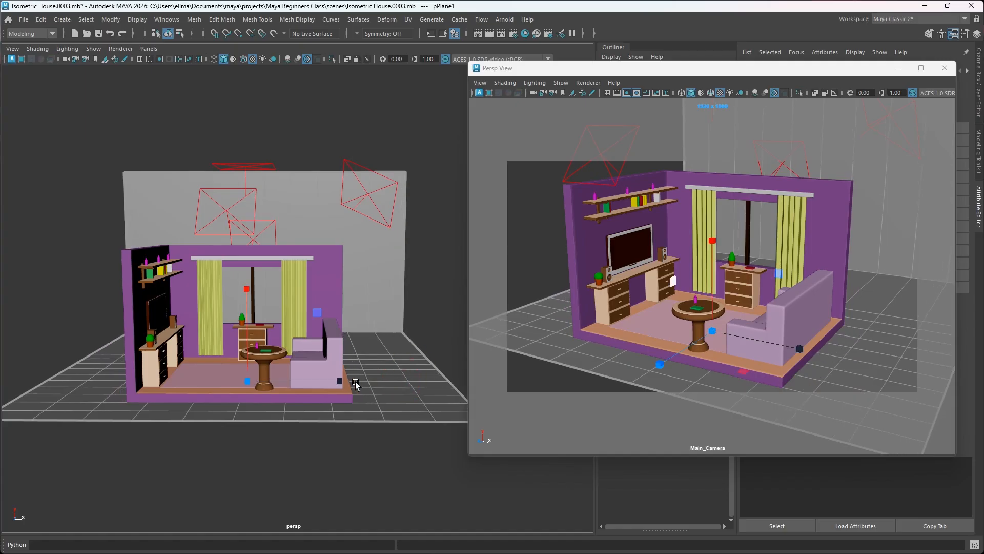
drag(311, 382, 516, 382)
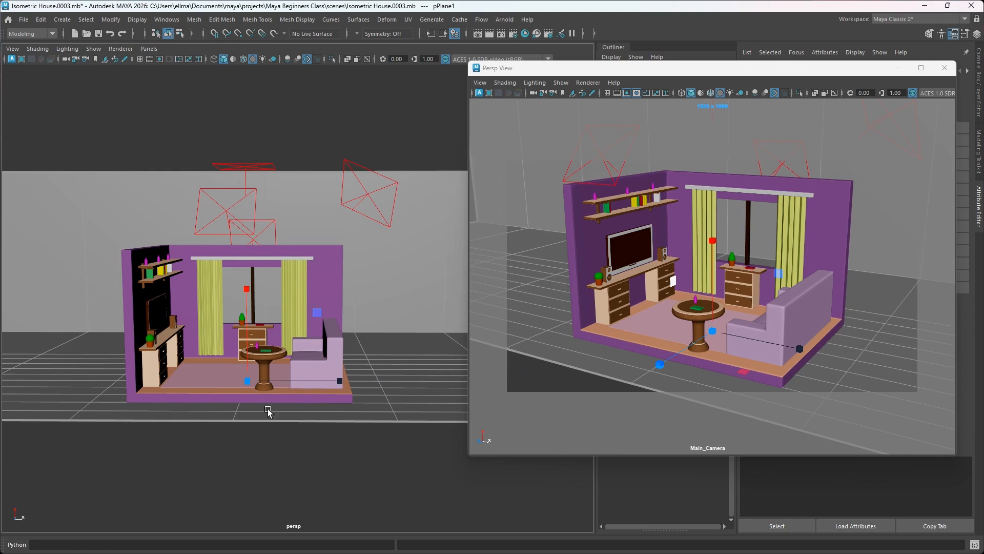
Scale the backdrop plane deeper so its floor extends well in front of the room
alt+drag(281, 444, 241, 454)
alt+middle_drag(242, 454, 202, 370)
alt+drag(202, 371, 187, 393)
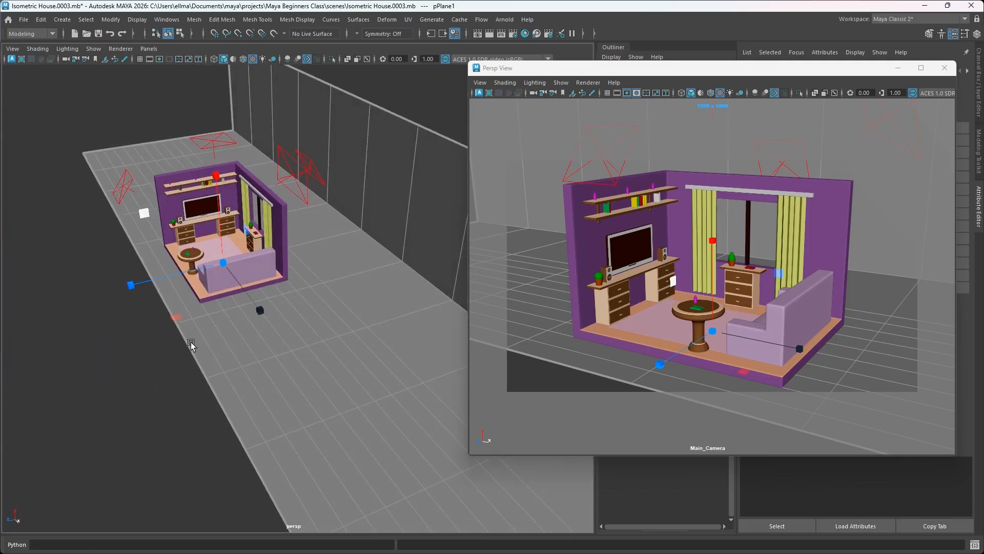
drag(133, 293, 66, 289)
Move the backdrop plane forward, away from the window wall, until its floor fills the foreground of the Main_Camera frame
alt+drag(54, 376, 57, 379)
key(w)
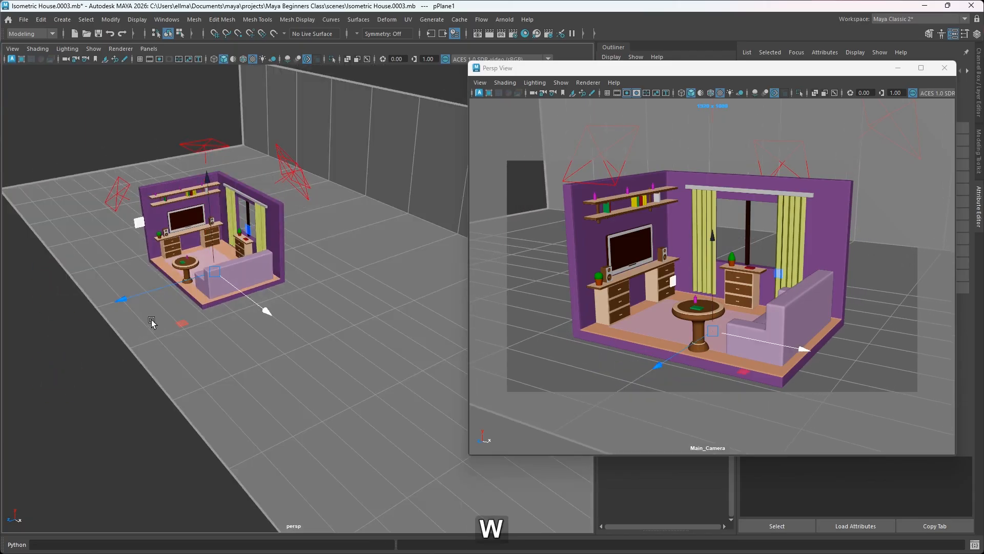
drag(174, 286, 82, 289)
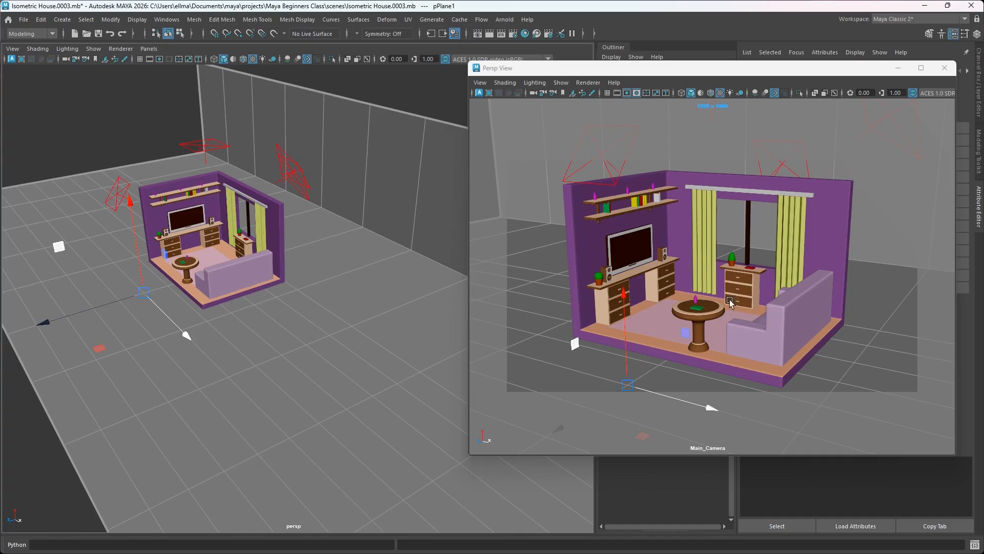
Assign a new Arnold aiStandardSurface material to the backdrop plane
alt+drag(169, 403, 209, 402)
alt+middle_drag(209, 401, 314, 374)
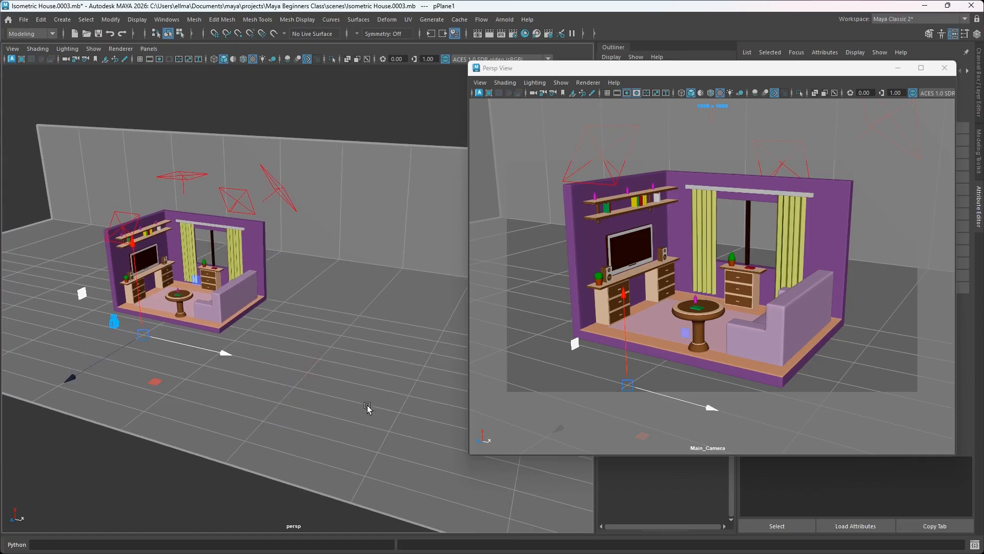
right_click(331, 356)
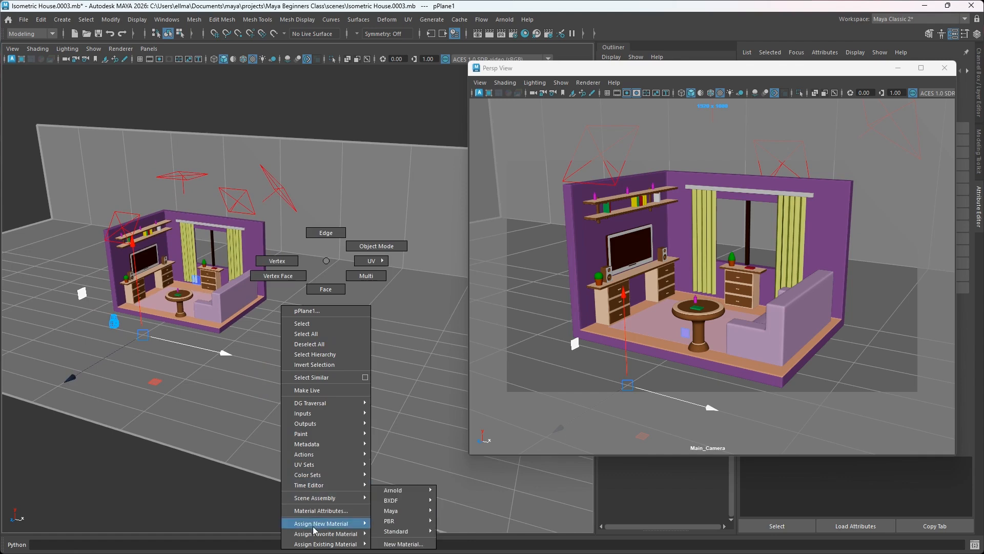
mouse_move(316, 525)
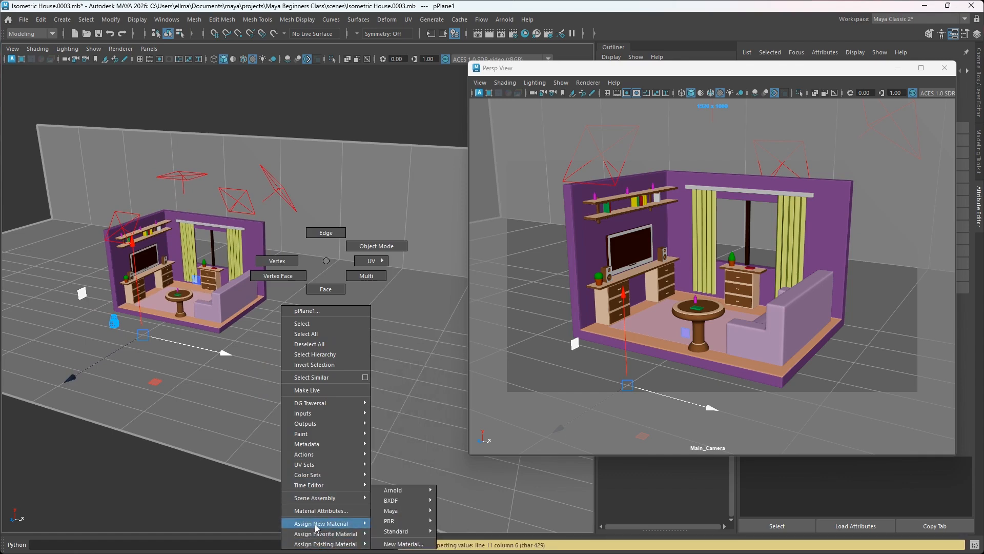
mouse_move(316, 544)
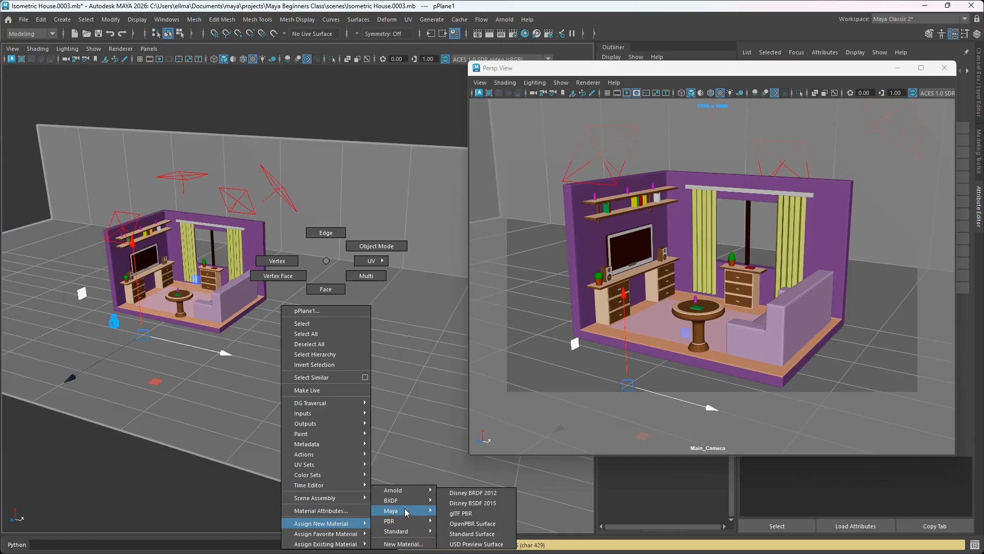
mouse_move(403, 491)
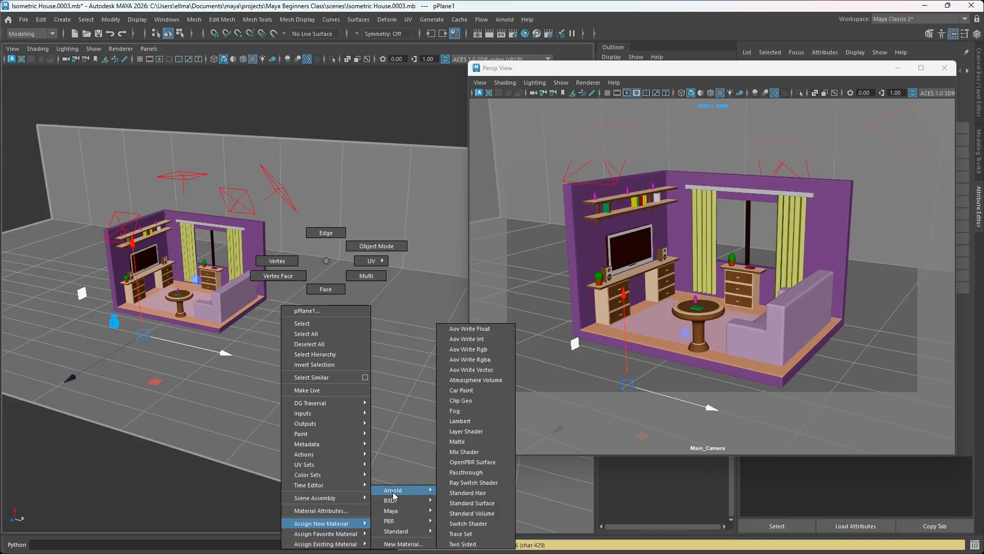
click(404, 544)
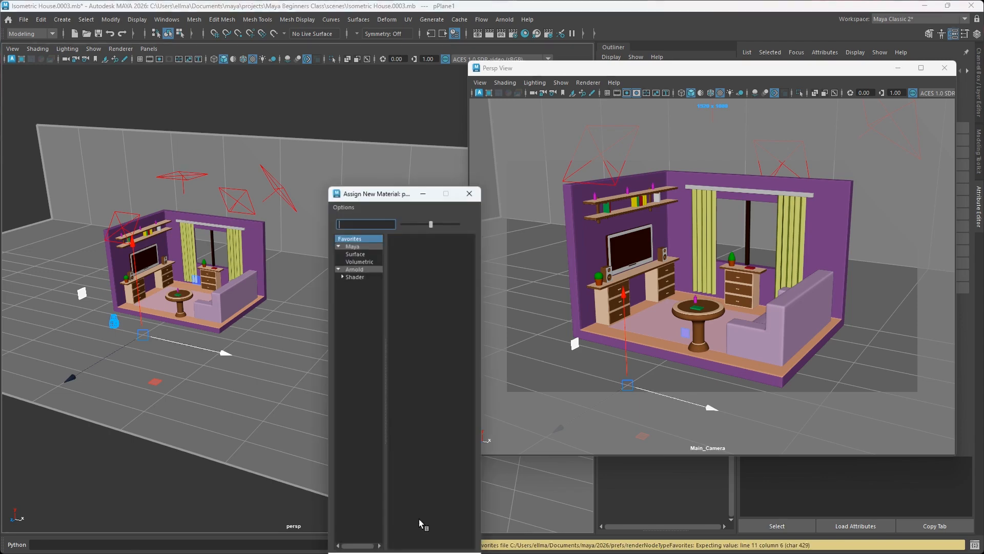
drag(352, 132, 349, 130)
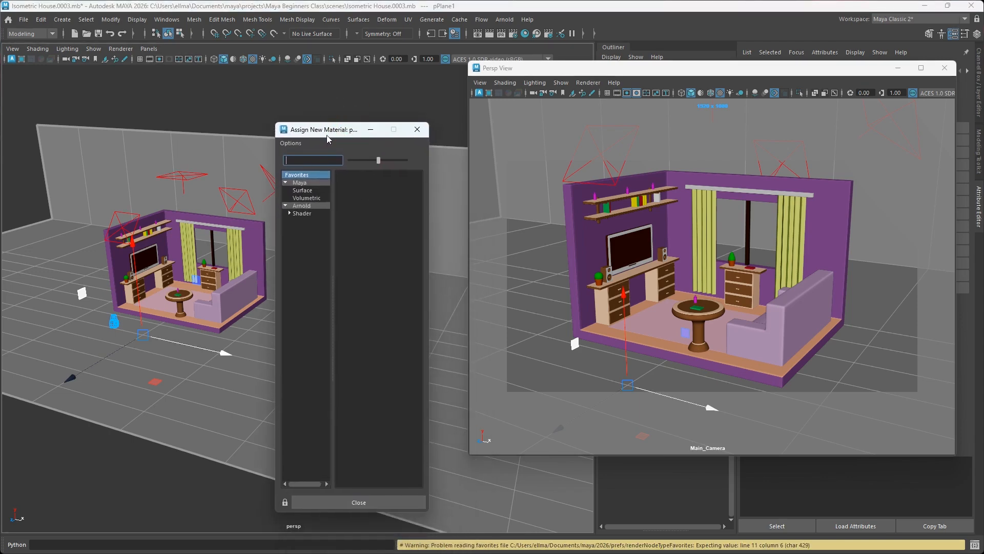
drag(431, 256, 507, 247)
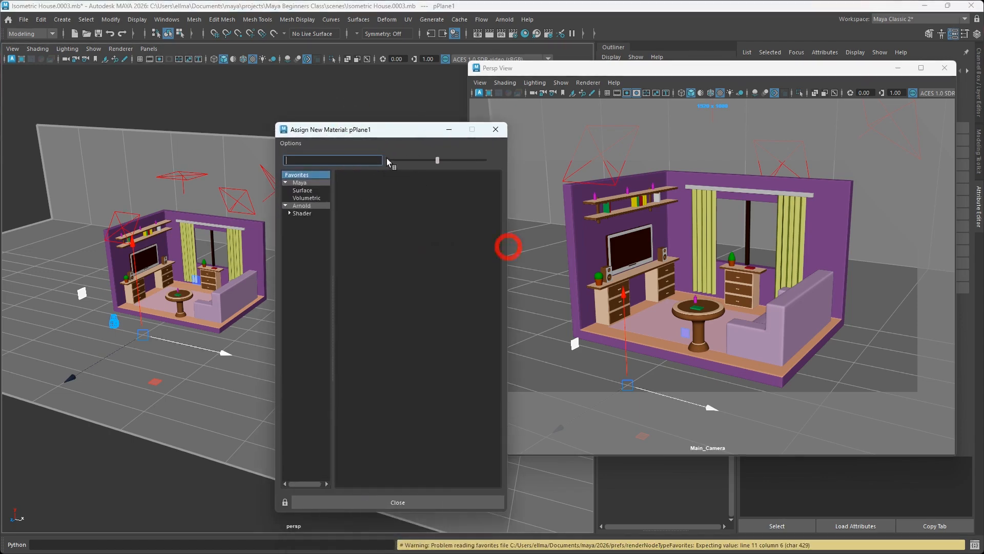
click(302, 213)
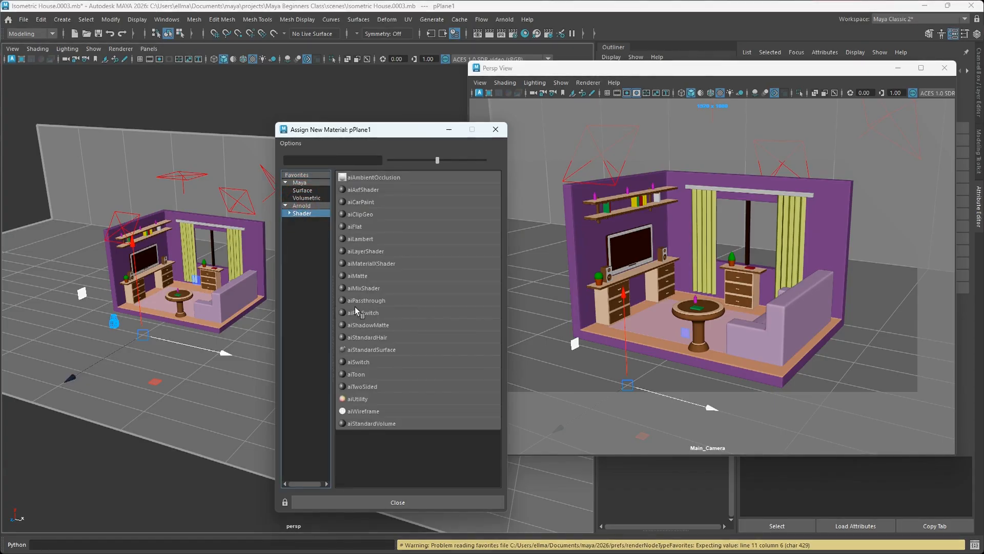
click(382, 352)
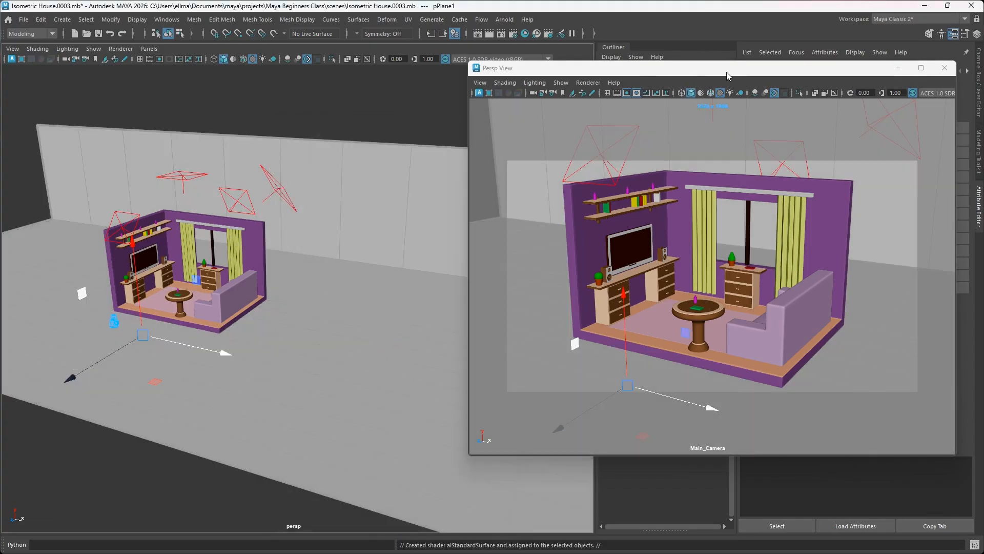
Show the material attributes of the backdrop plane's aiStandardSurface shader and reposition the Main_Camera window so they are readable
drag(725, 68, 401, 93)
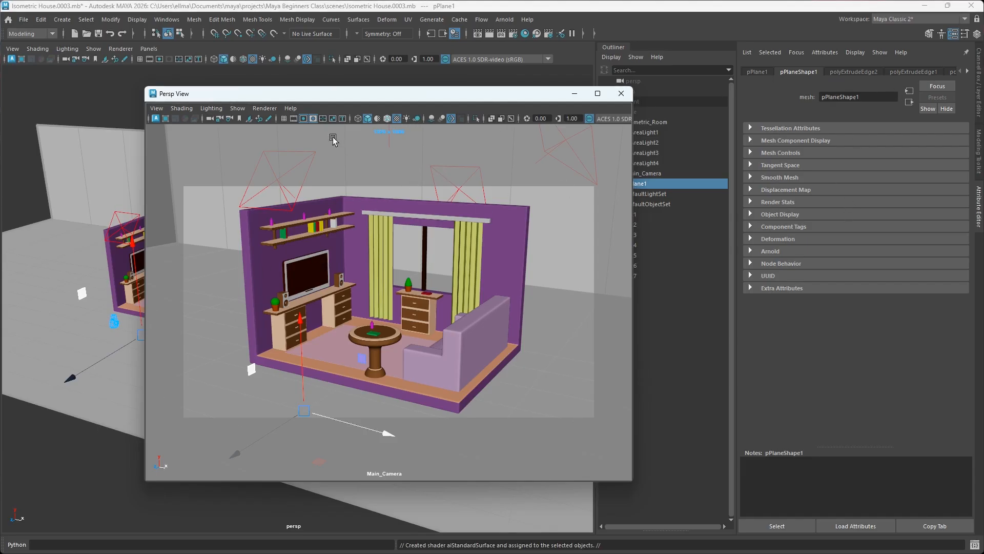
click(969, 71)
click(968, 71)
click(923, 71)
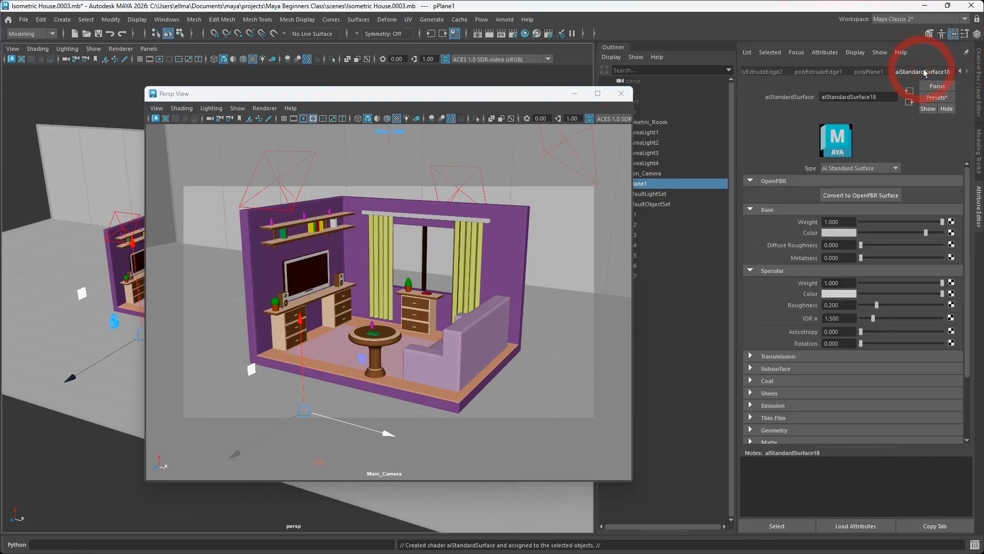
drag(314, 94, 512, 98)
right_click(254, 371)
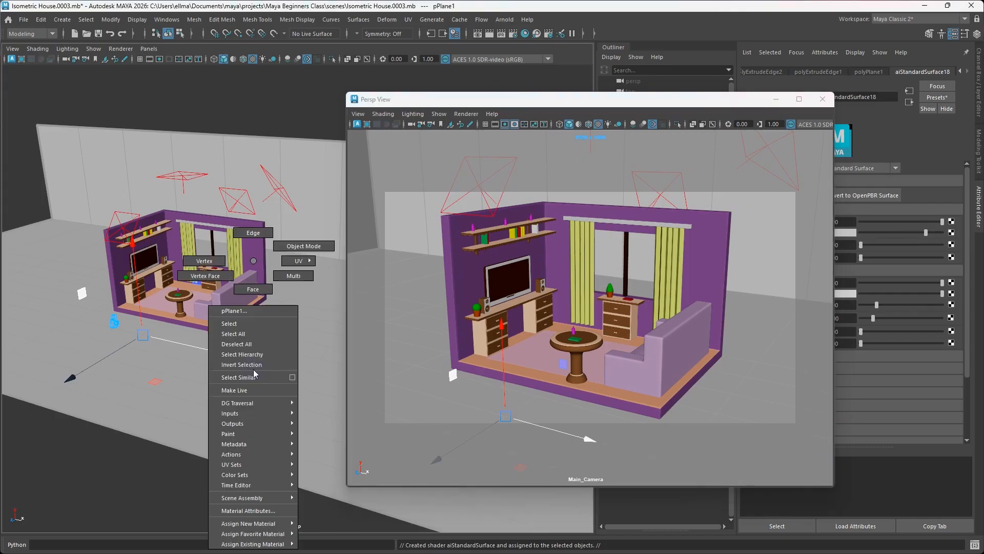
click(248, 511)
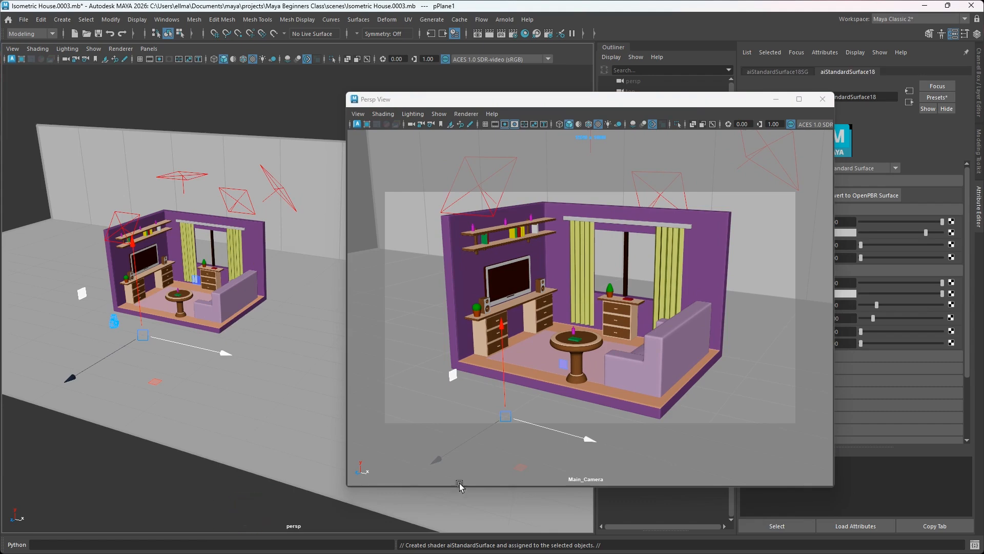
drag(639, 102, 489, 104)
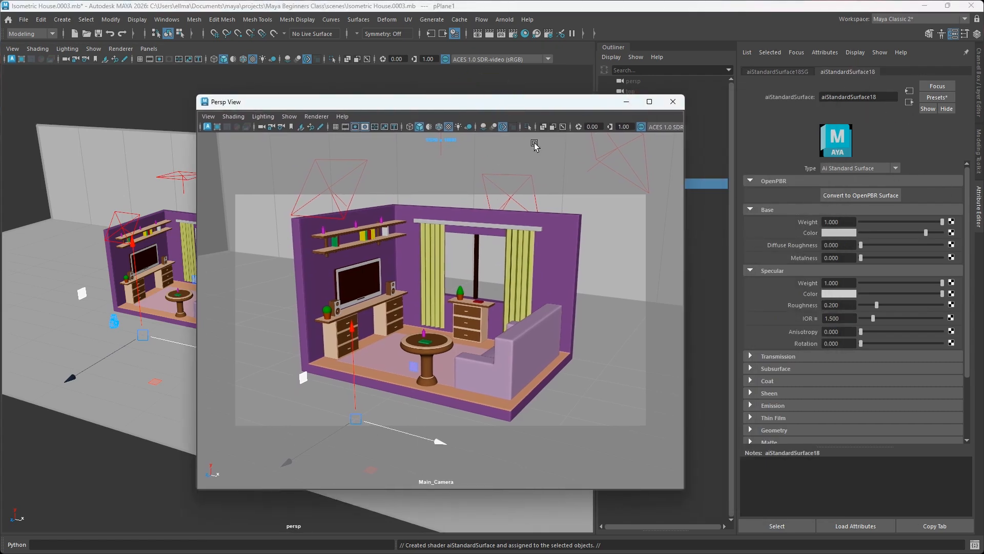
Set the backdrop material's base color by sampling the purple of the room's window wall with the eyedropper
drag(471, 103, 564, 96)
click(840, 234)
click(778, 212)
click(656, 255)
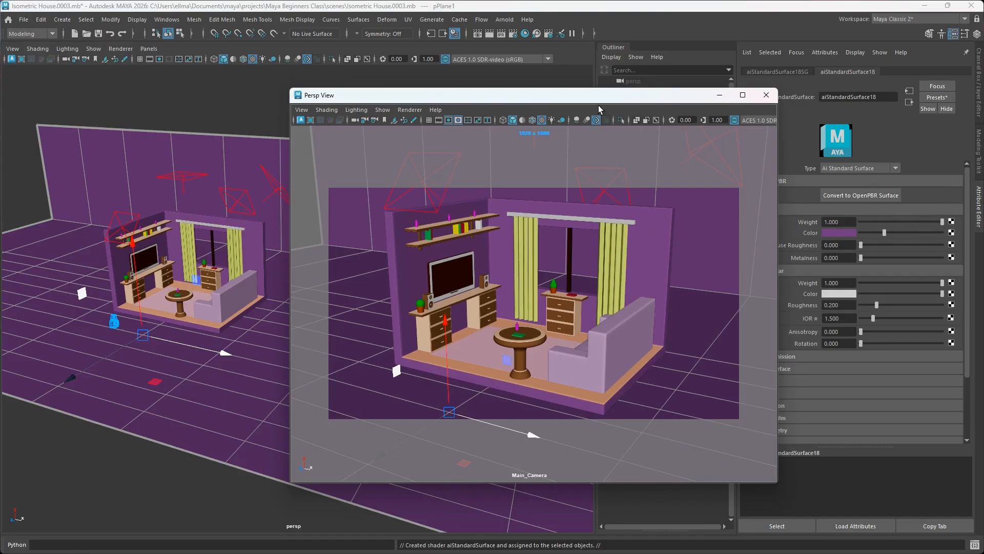
Darken the backdrop's base color to a deep purple with saturation 0.923 and value 0.072
click(543, 95)
click(832, 234)
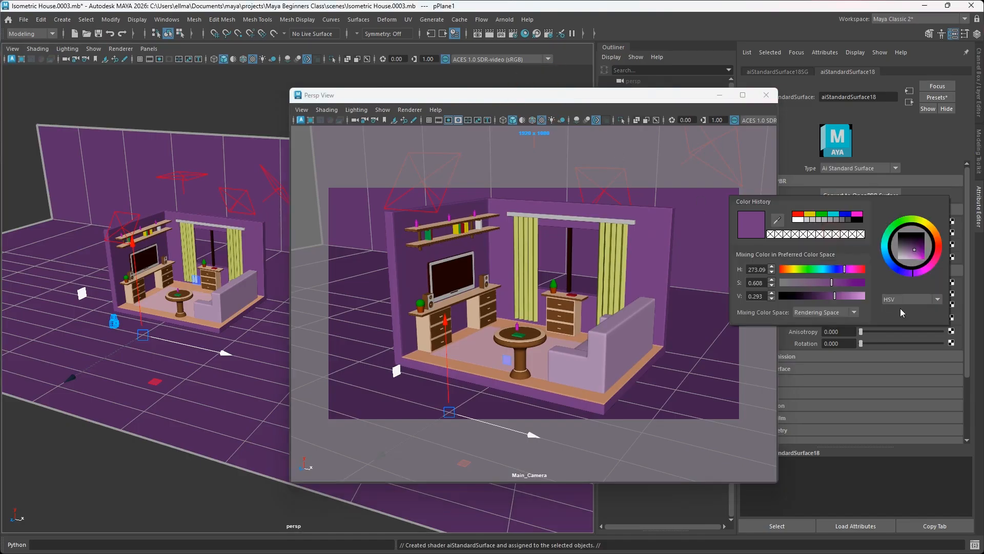
drag(836, 285, 808, 293)
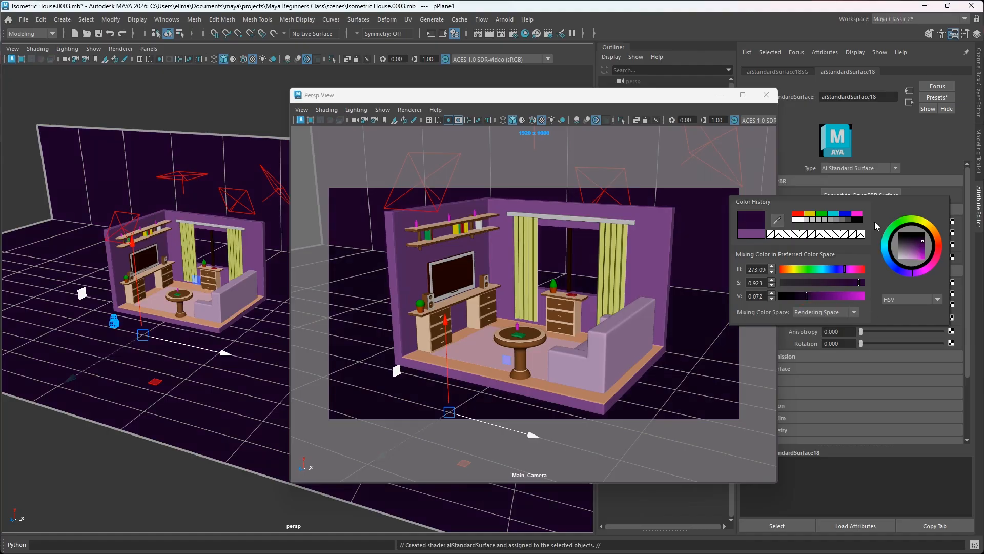
Switch the Main_Camera view's renderer to Arnold to preview the room against the dark backdrop
mouse_move(612, 102)
mouse_down()
mouse_move(620, 106)
mouse_move(599, 110)
mouse_up()
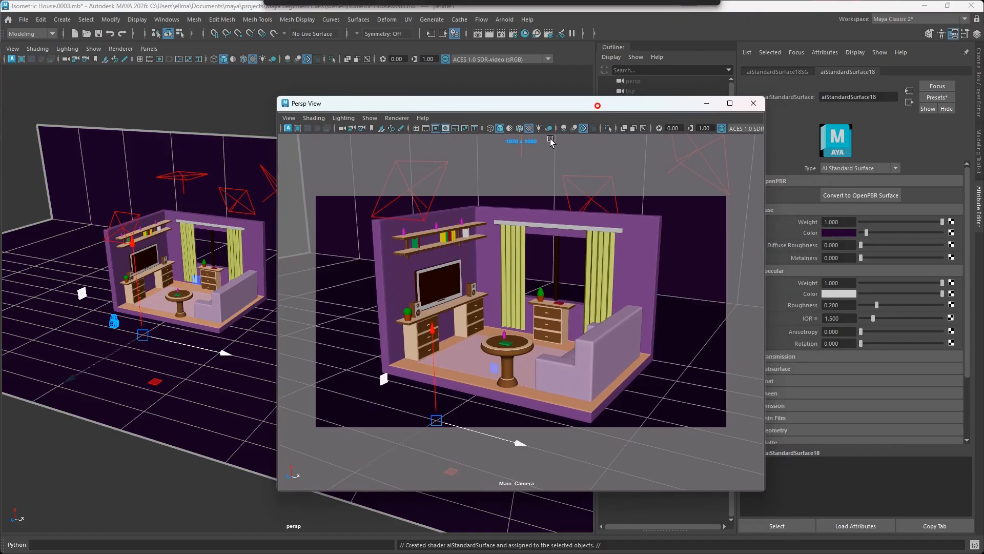
click(388, 120)
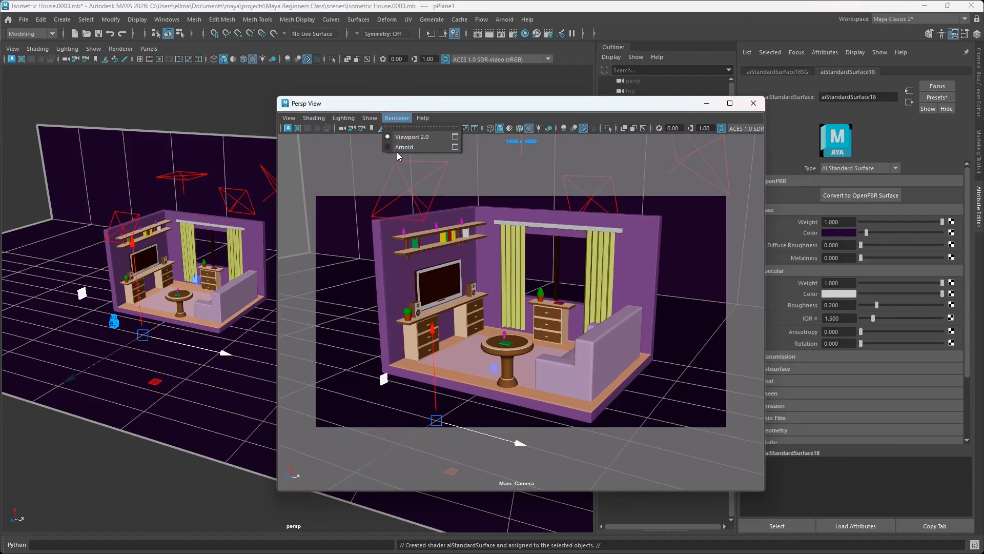
click(406, 145)
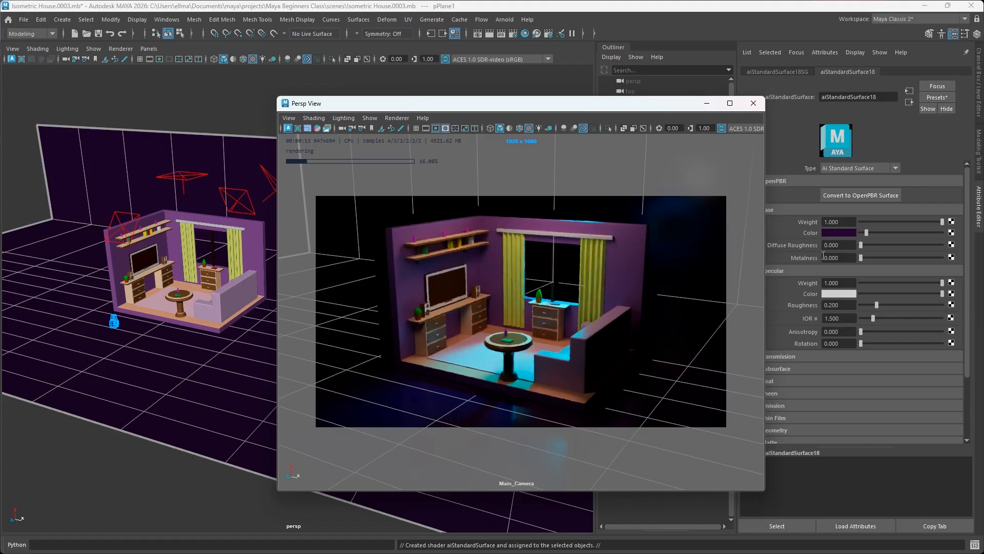
Move the Main_Camera window clear of the material attributes and raise the backdrop's specular roughness to about 0.771
drag(663, 101, 611, 97)
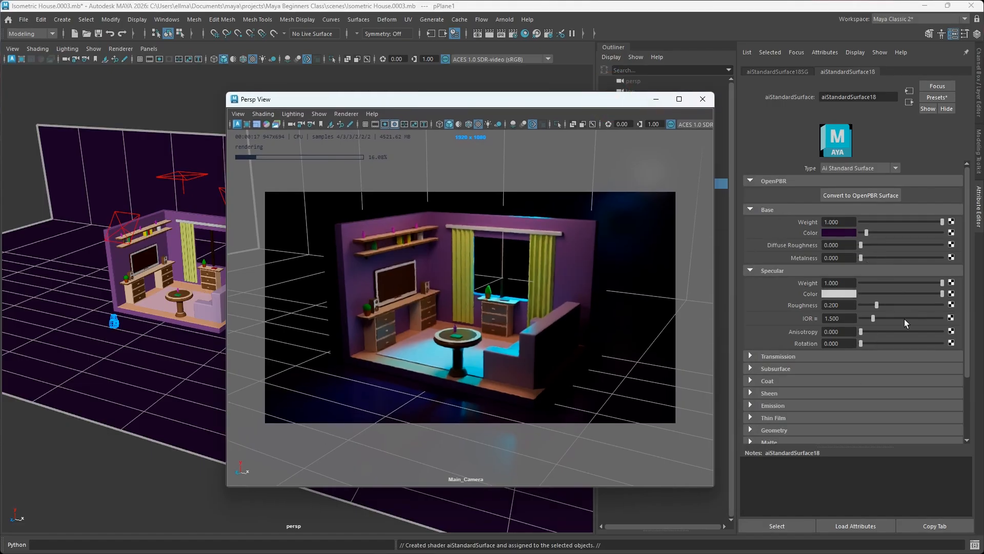
drag(877, 305, 920, 303)
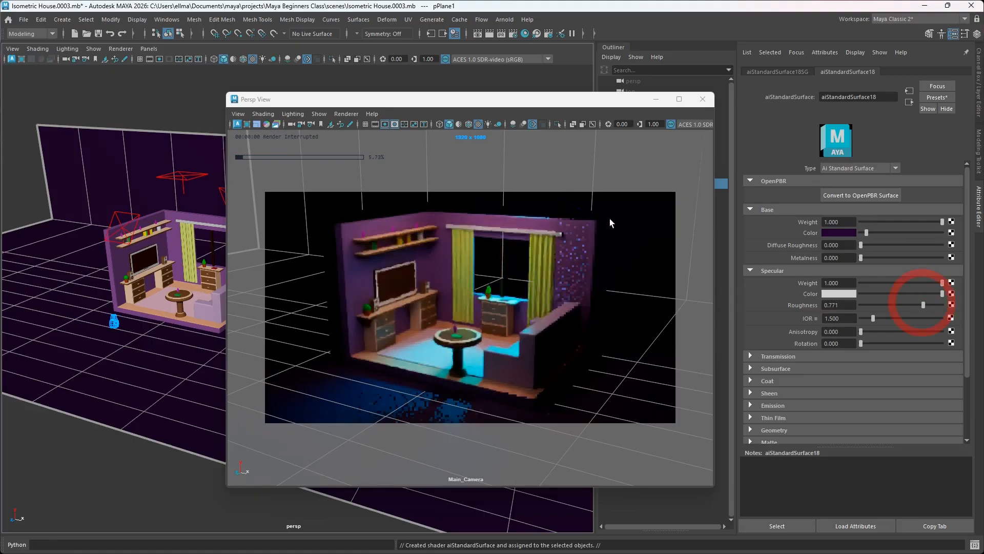
Raise the backdrop material's metalness to about 0.217
drag(888, 257, 879, 261)
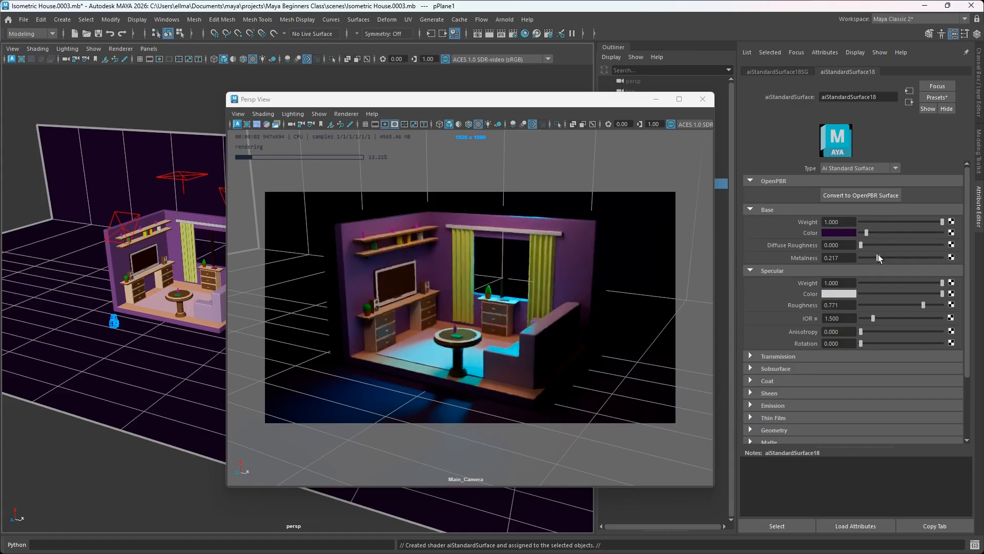
Try a blue base color for the backdrop material with hue 228.46, saturation 0.622 and value 0.243
click(841, 232)
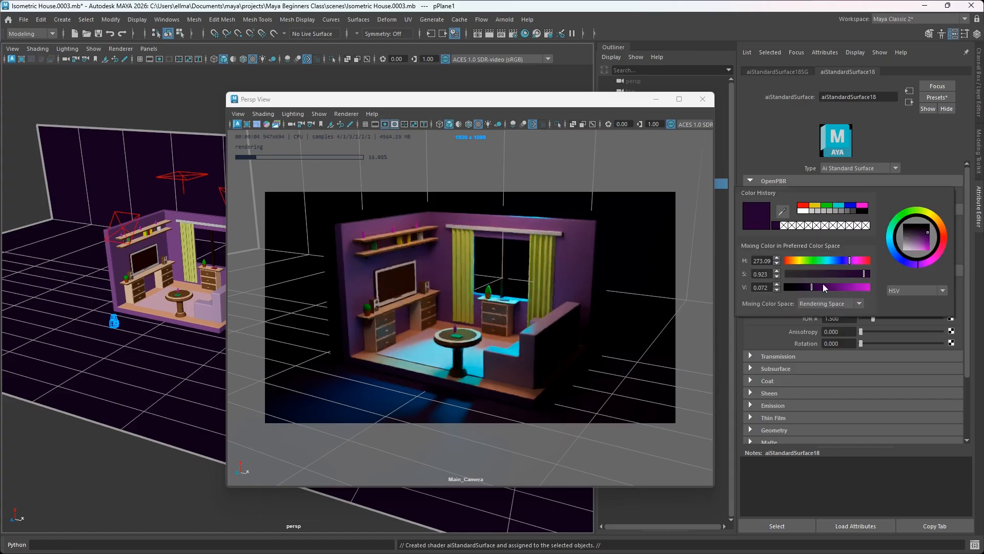
drag(813, 286, 829, 284)
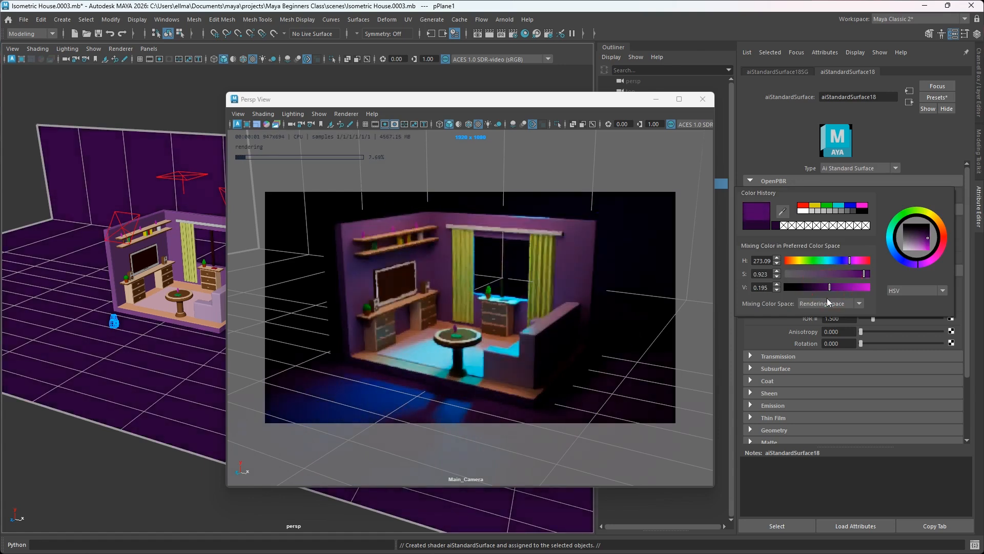
mouse_move(830, 285)
mouse_down()
mouse_move(845, 284)
mouse_move(838, 275)
mouse_up()
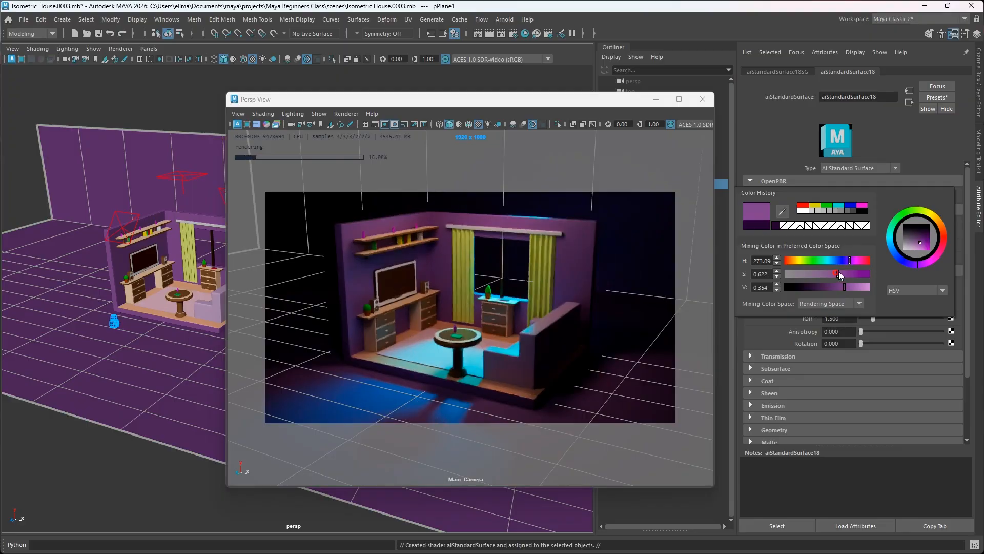
drag(849, 260, 837, 259)
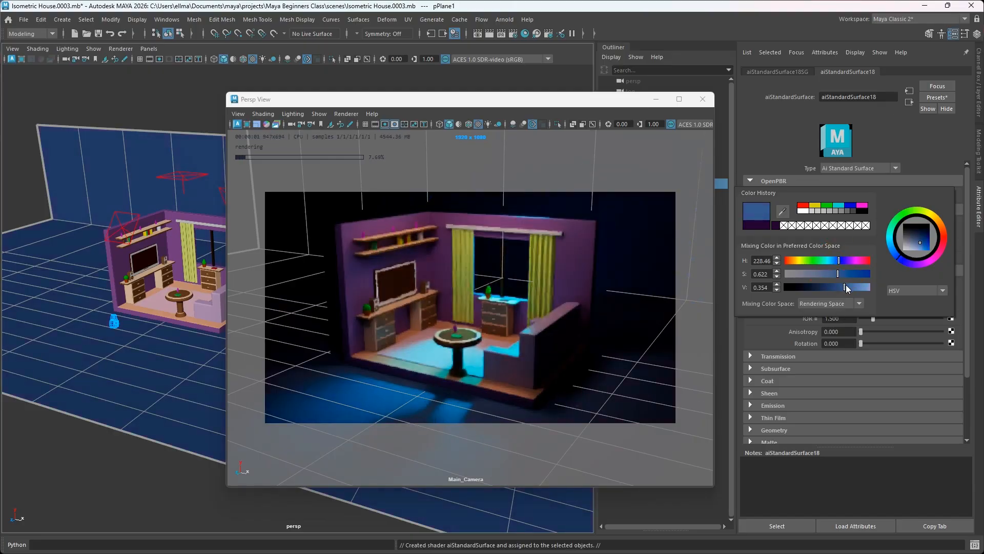
drag(845, 286, 834, 287)
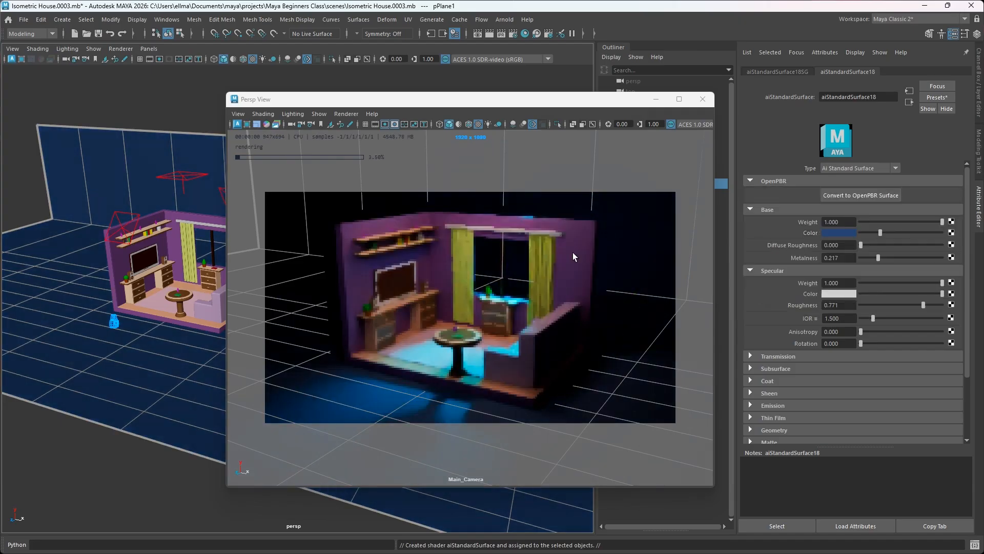
Return the Main_Camera view to Viewport 2.0 and reframe the room slightly larger in the frame, keeping it centered
drag(469, 104, 591, 76)
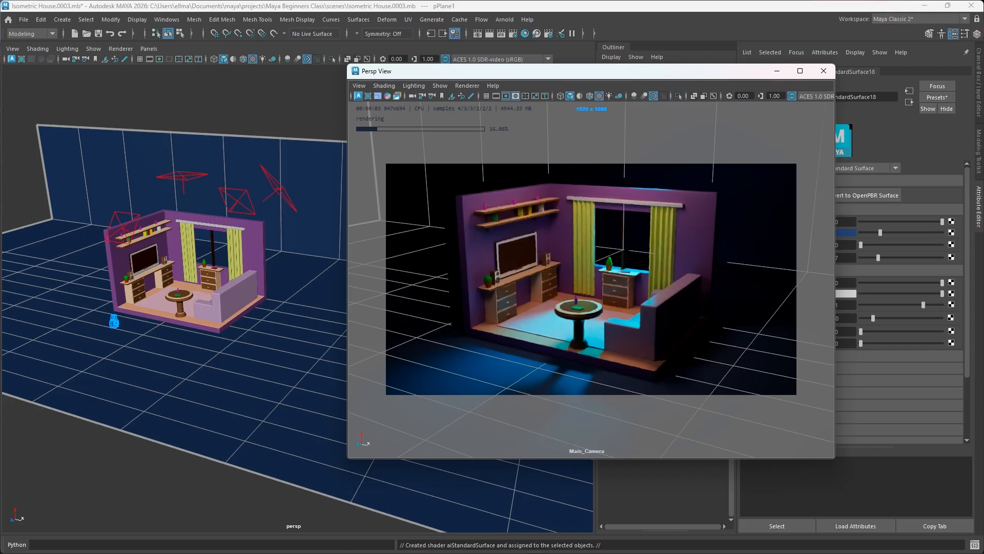
mouse_move(534, 547)
click(573, 543)
key(alt)
click(466, 85)
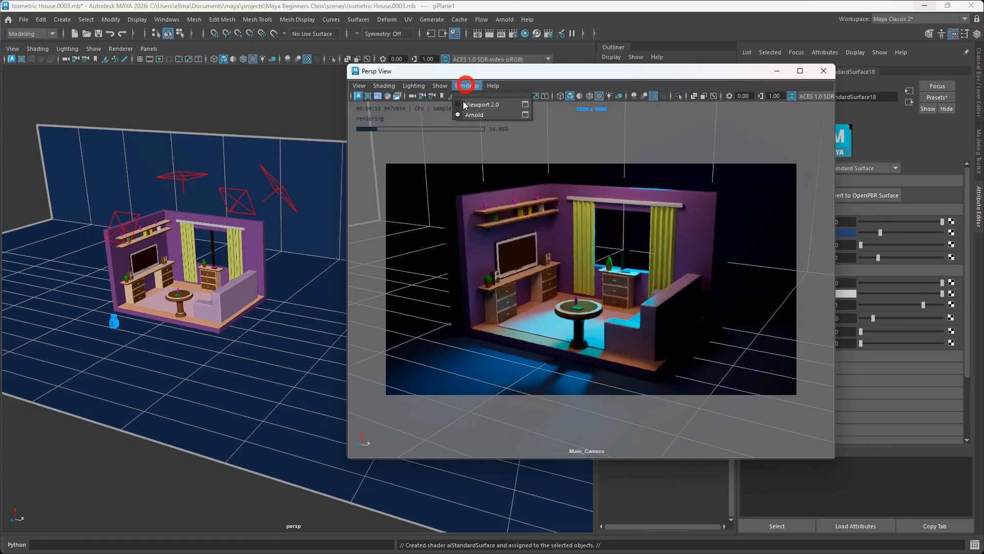
click(466, 104)
key(alt)
alt+drag(657, 265, 659, 268)
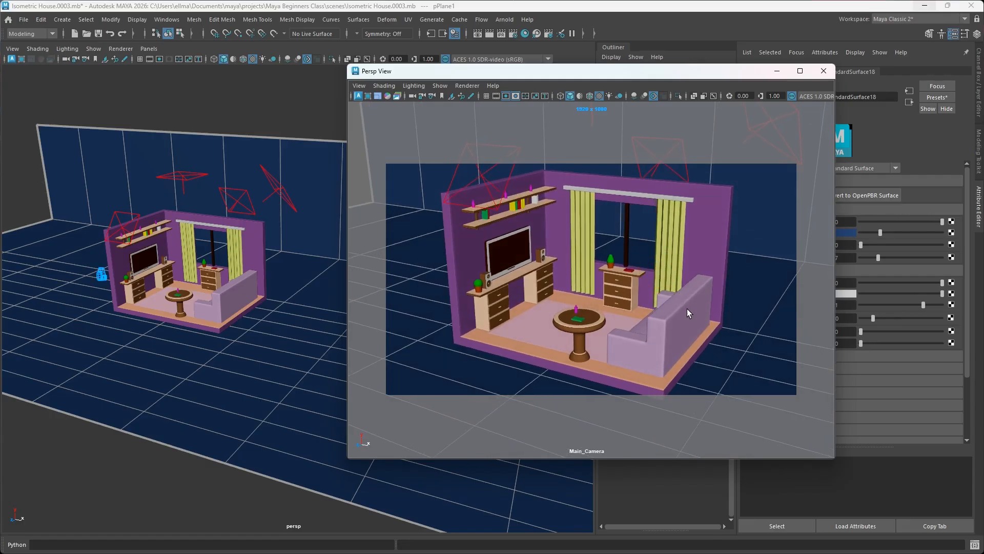
alt+middle_drag(686, 300, 681, 300)
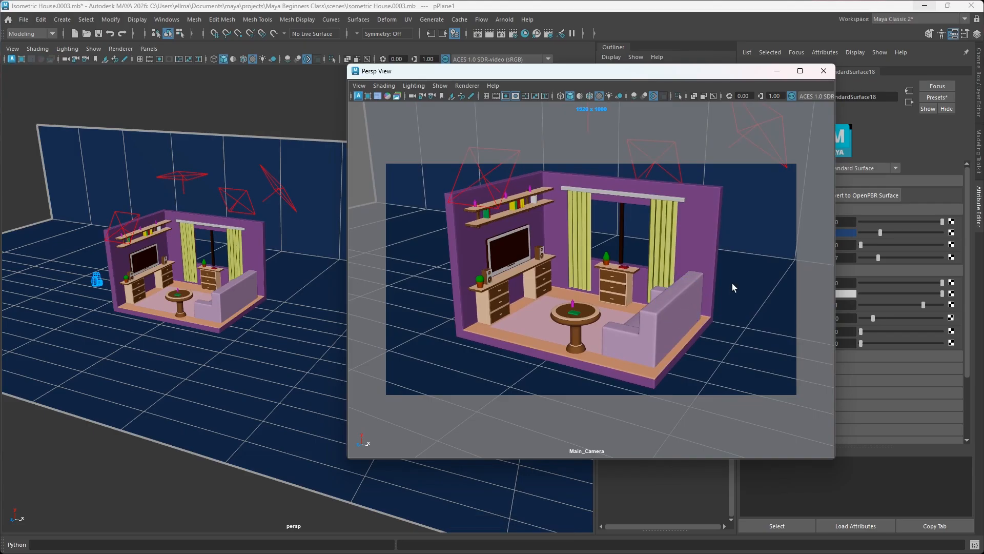
Change the backdrop's base color to a muted dark purple with hue 273.09, saturation 0.327 and value 0.182
click(846, 232)
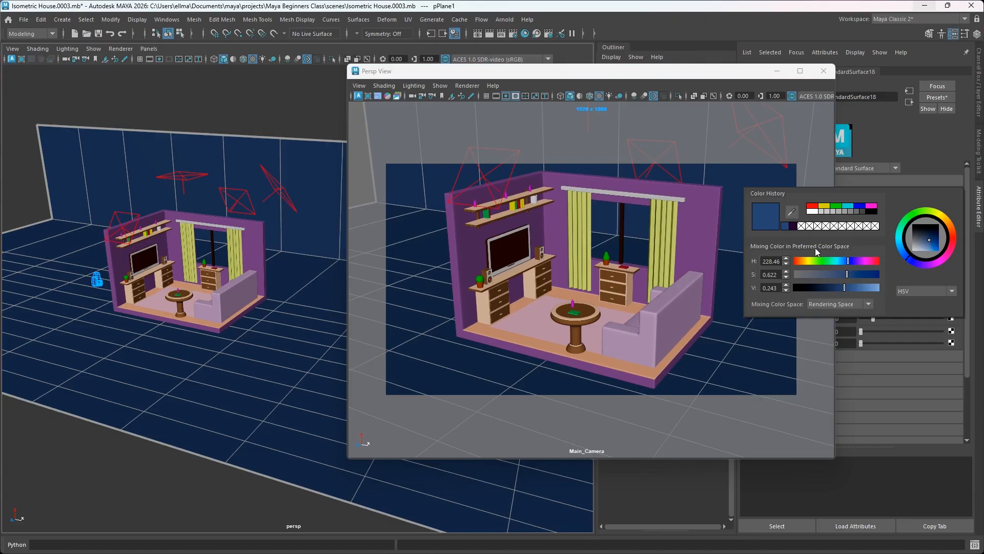
click(795, 229)
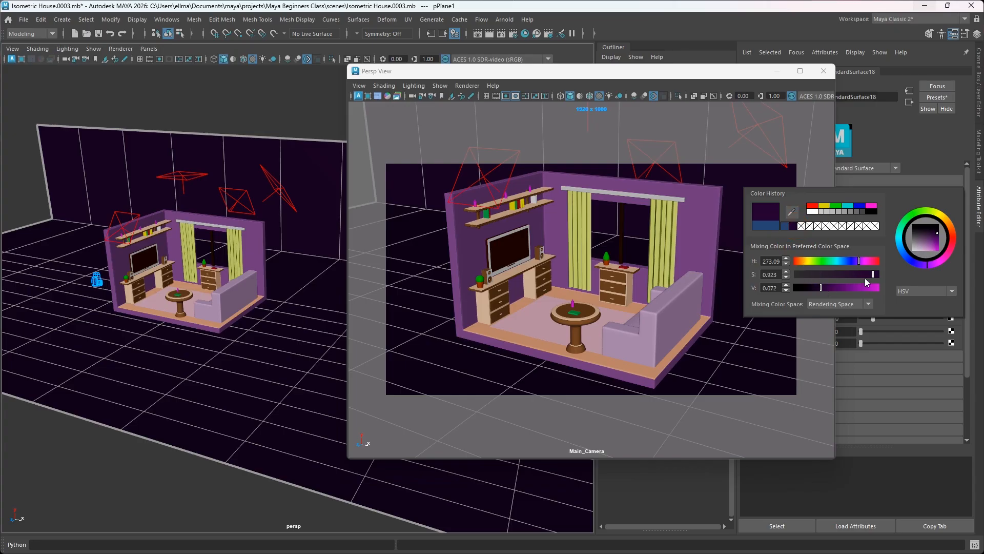
drag(822, 285, 851, 282)
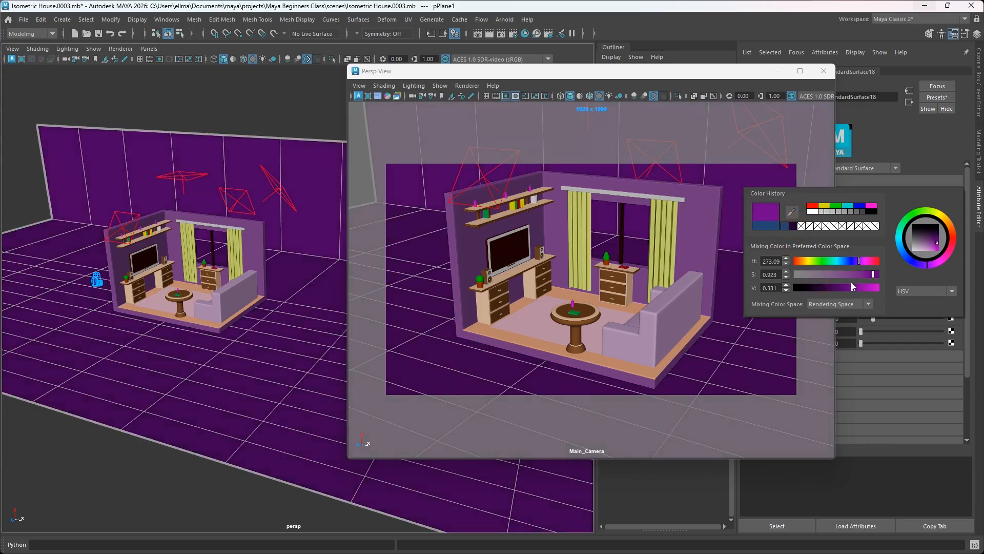
click(812, 211)
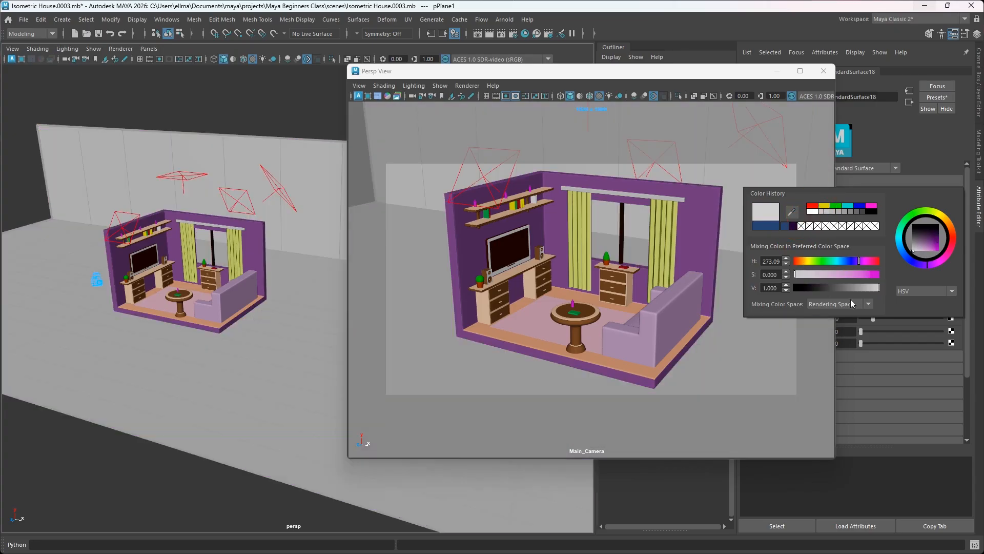
drag(877, 290, 823, 275)
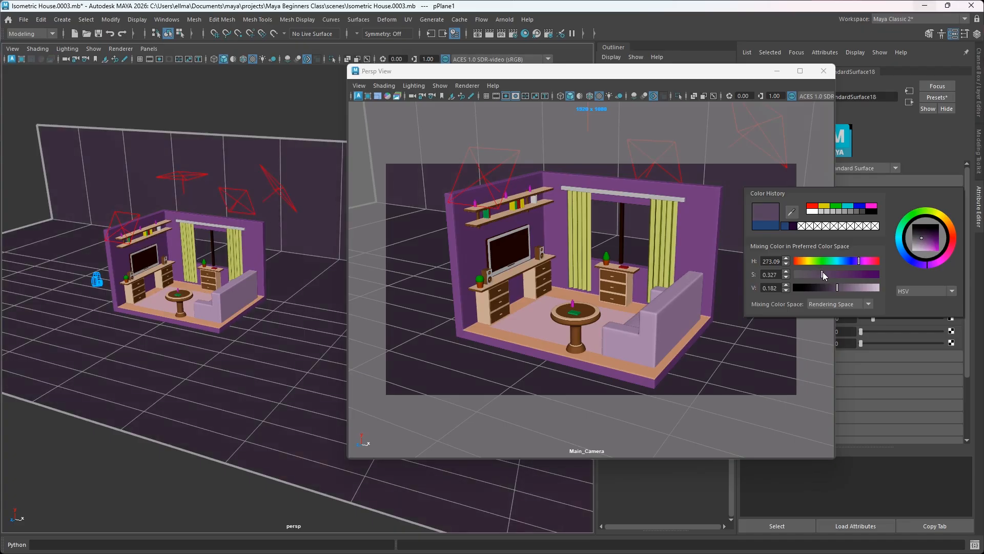
Preview the Main_Camera view in Arnold and raise the backdrop material's specular roughness to 1.000
click(467, 86)
click(467, 108)
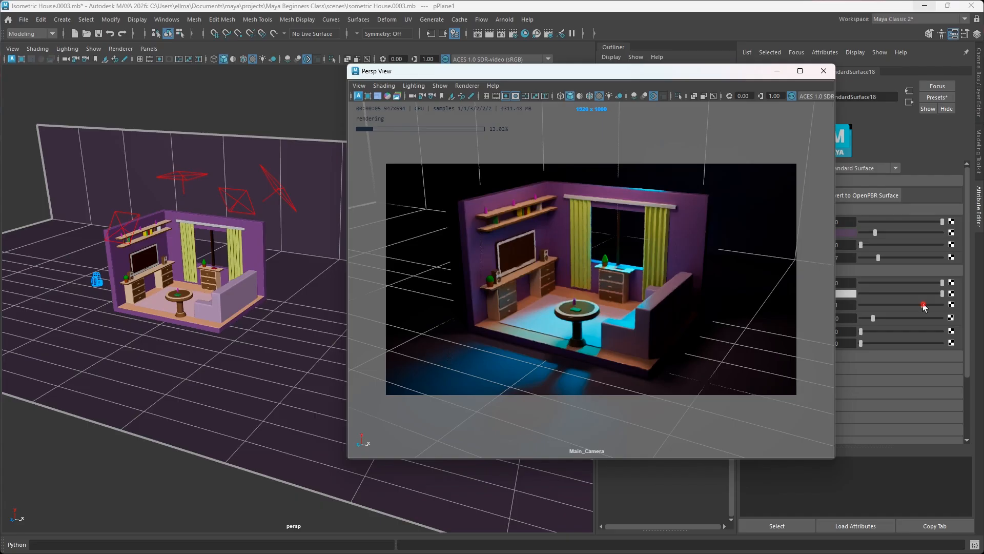
drag(921, 303, 962, 305)
click(630, 80)
drag(630, 81, 549, 84)
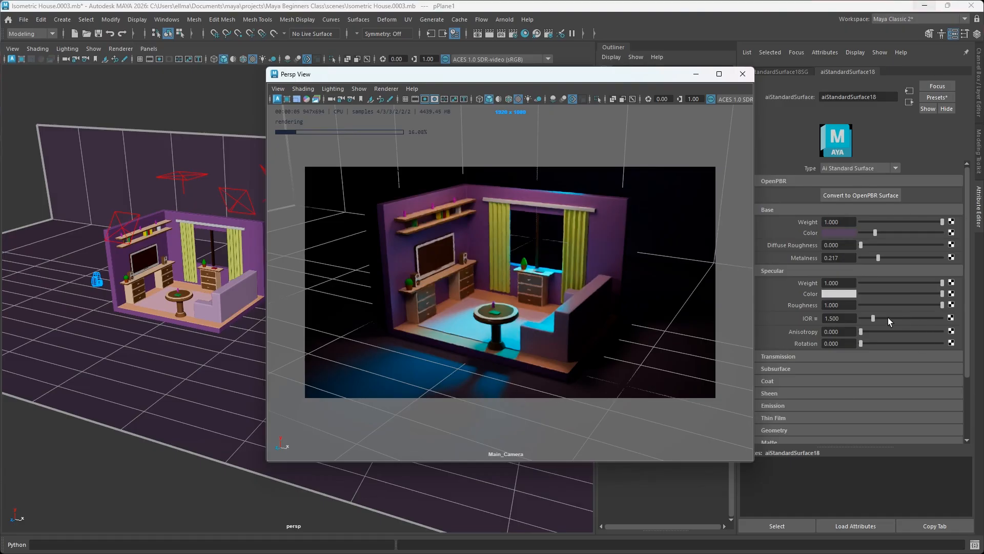
mouse_move(942, 306)
mouse_down()
mouse_move(861, 302)
mouse_move(948, 301)
mouse_up()
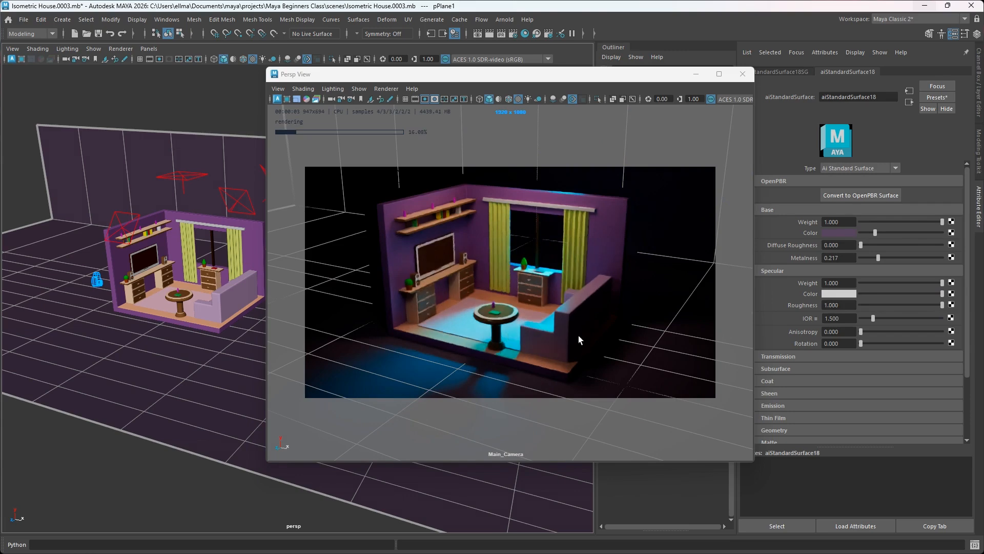
Bring the main camera slightly closer to the room and deselect the backdrop for a clean preview
alt+right_drag(565, 264, 568, 279)
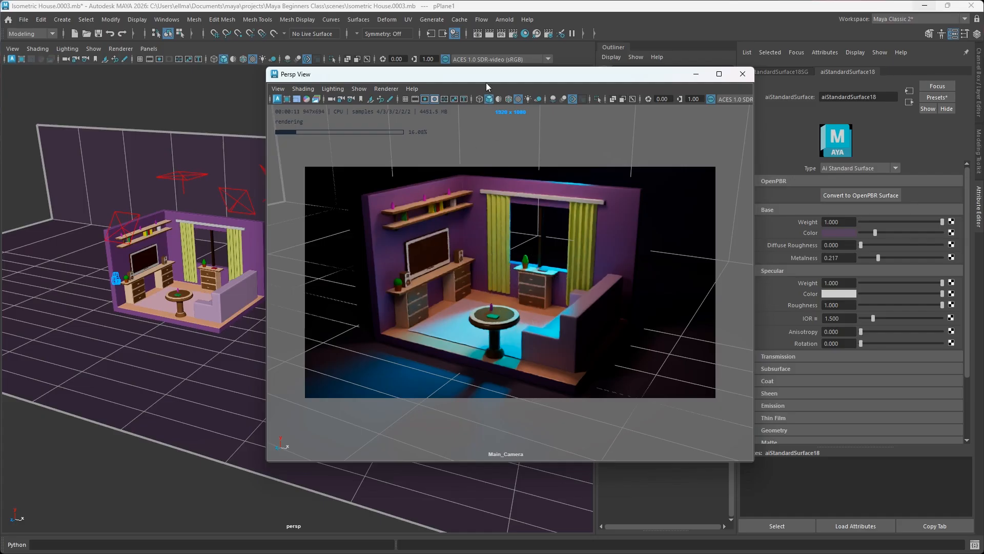
drag(487, 83, 547, 97)
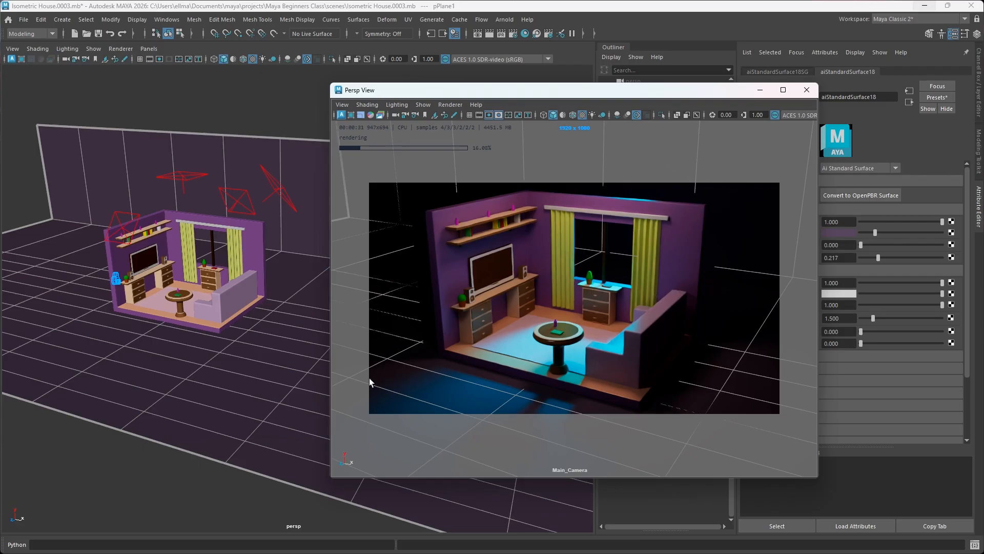
click(179, 475)
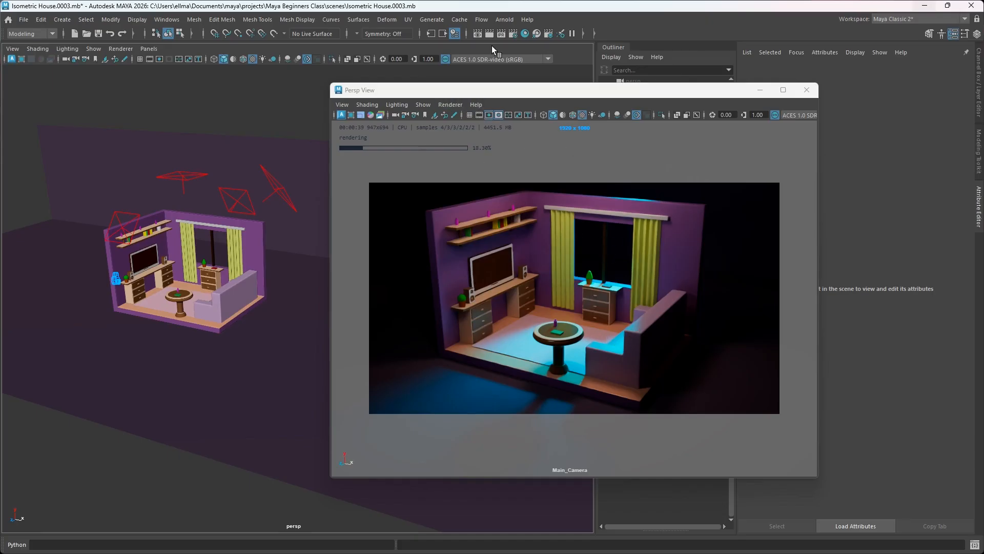
Try the 4k_Square image size preset in the render settings and move the settings window clear of the preview
click(513, 34)
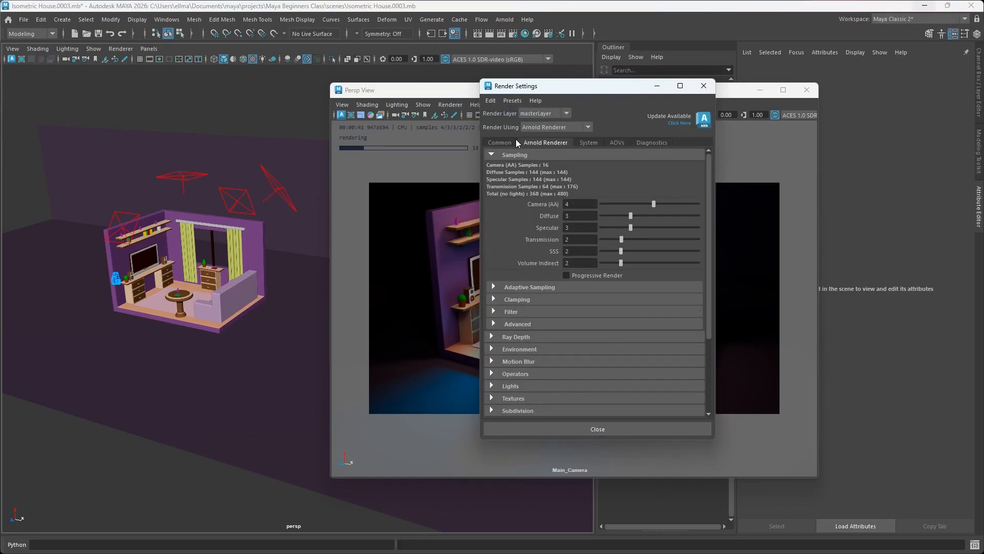
click(498, 143)
scroll(605, 358, down, 6)
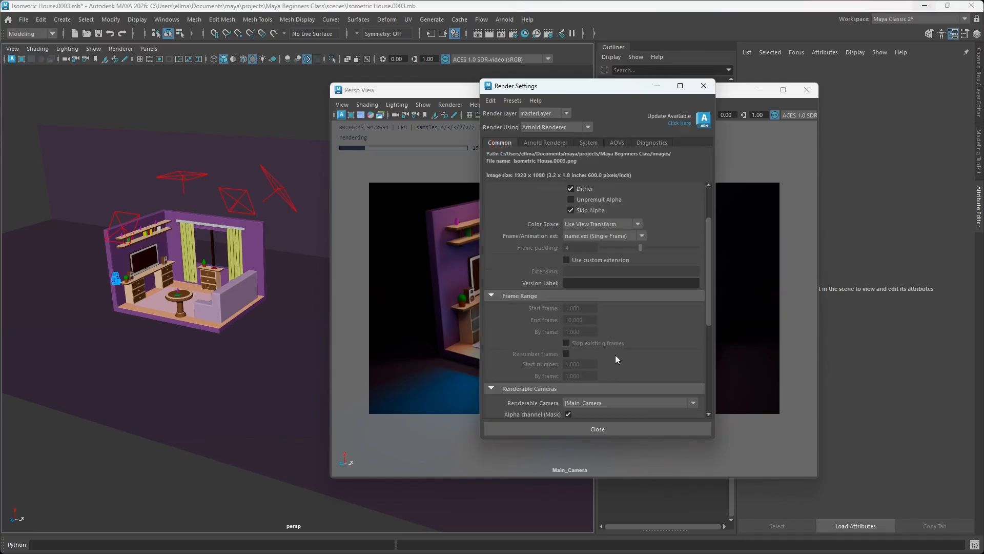
scroll(679, 394, down, 5)
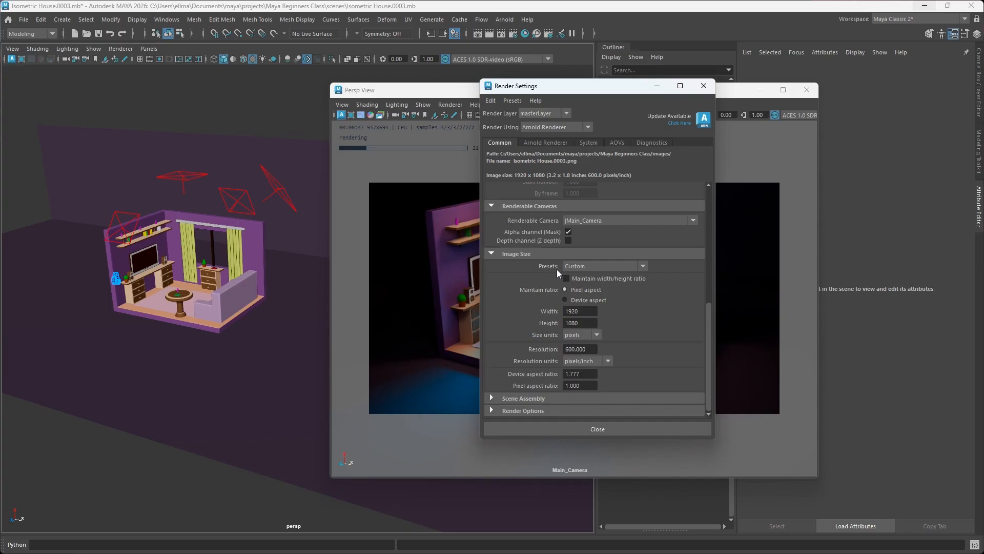
click(644, 266)
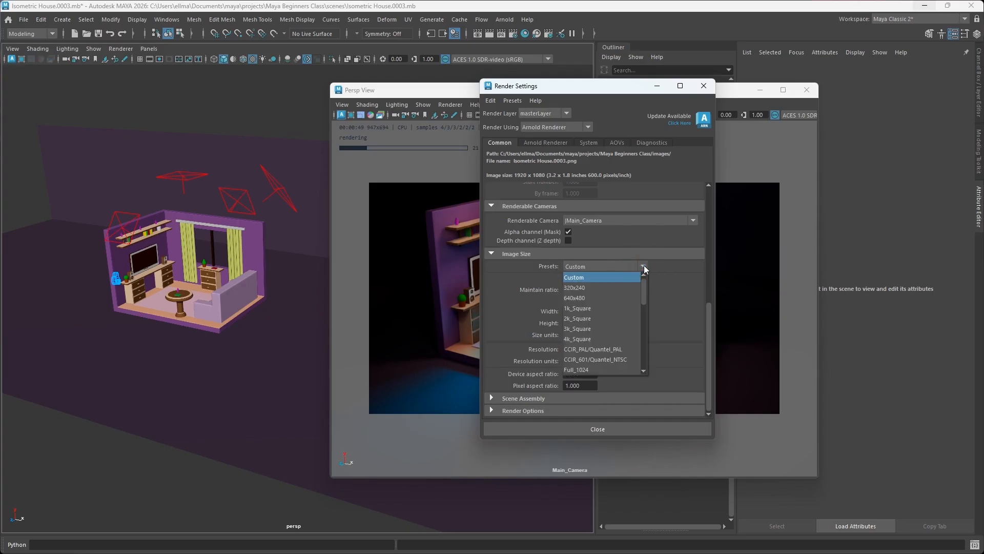
click(576, 339)
drag(568, 79, 881, 102)
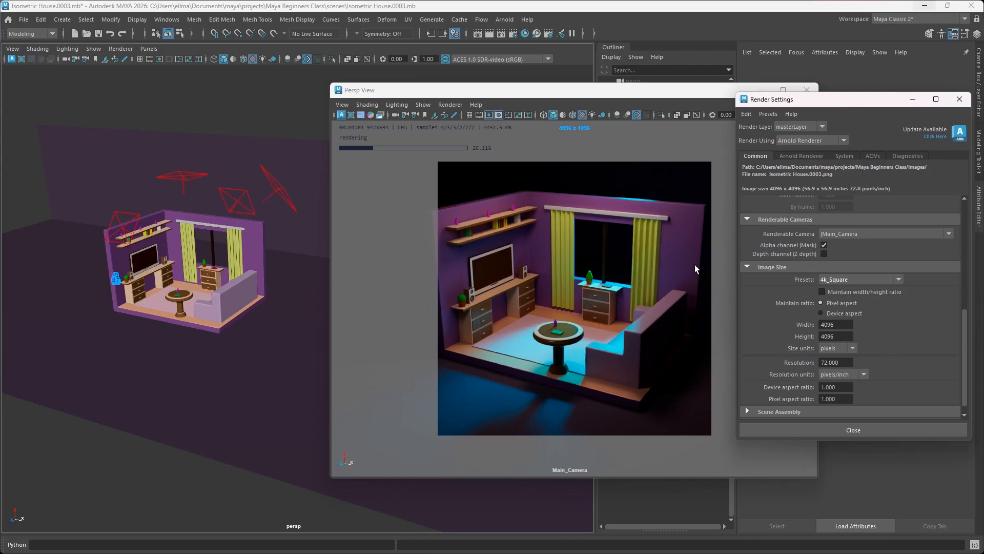
Set the render's image size preset to HD_1080 with a resolution of 600 pixels/inch and close the render settings
click(897, 279)
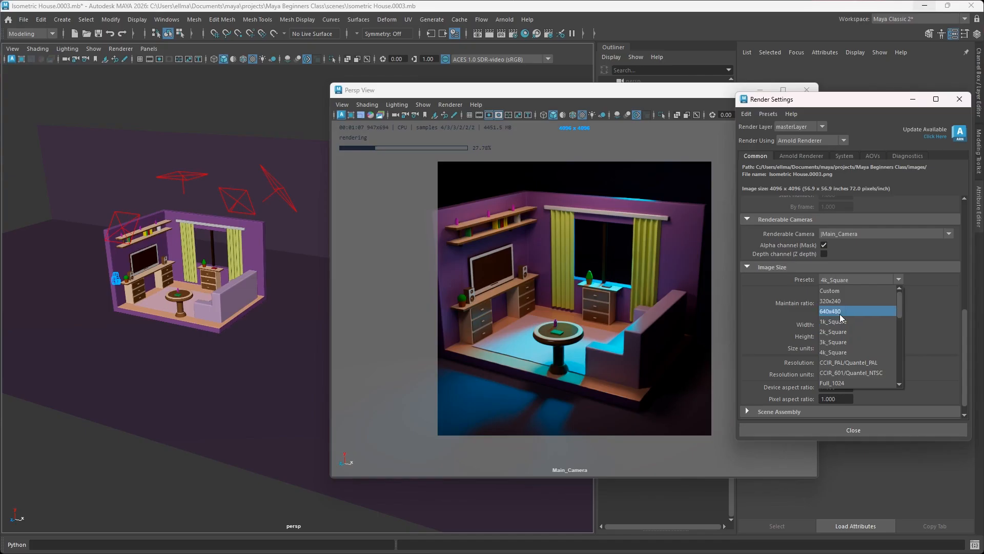
scroll(841, 352, down, 1)
scroll(843, 359, down, 1)
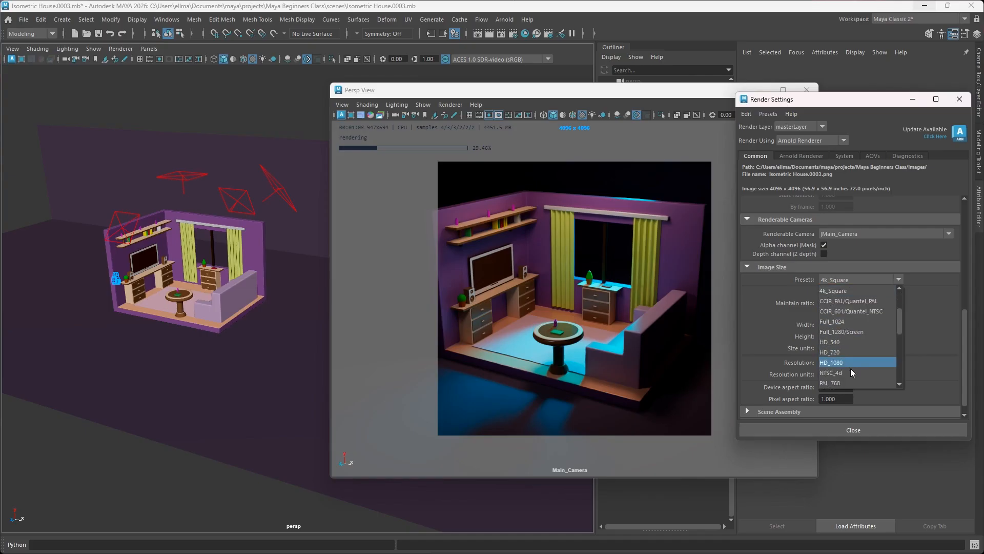
click(839, 365)
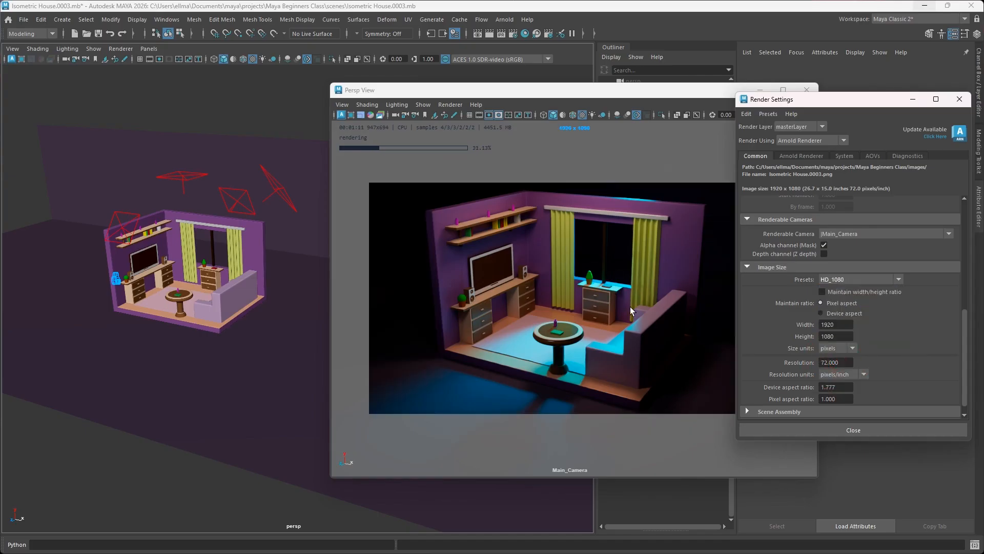
double_click(838, 362)
text(600)
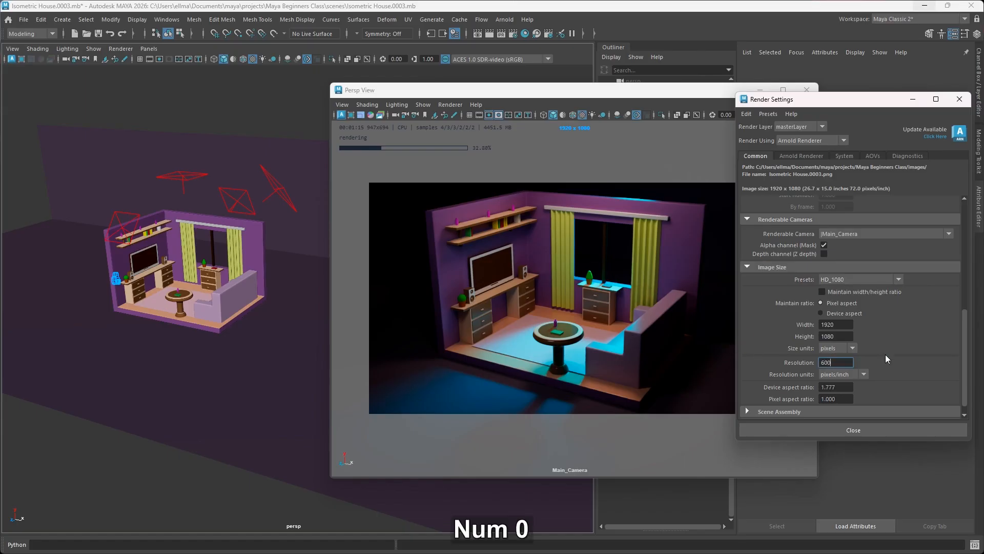
click(856, 431)
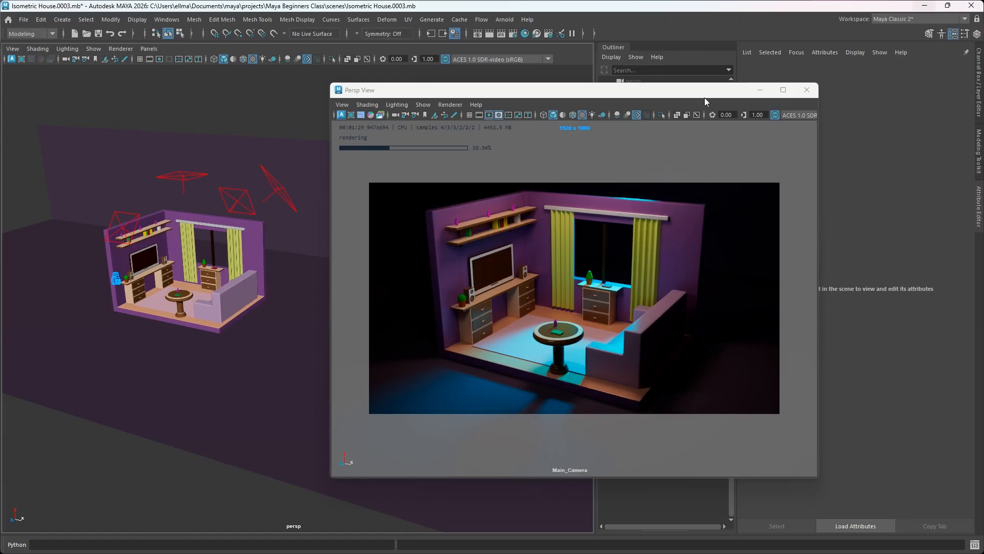
Stop the live Arnold preview by switching the Main_Camera view to Viewport 2.0, and move its window aside
click(450, 105)
click(459, 125)
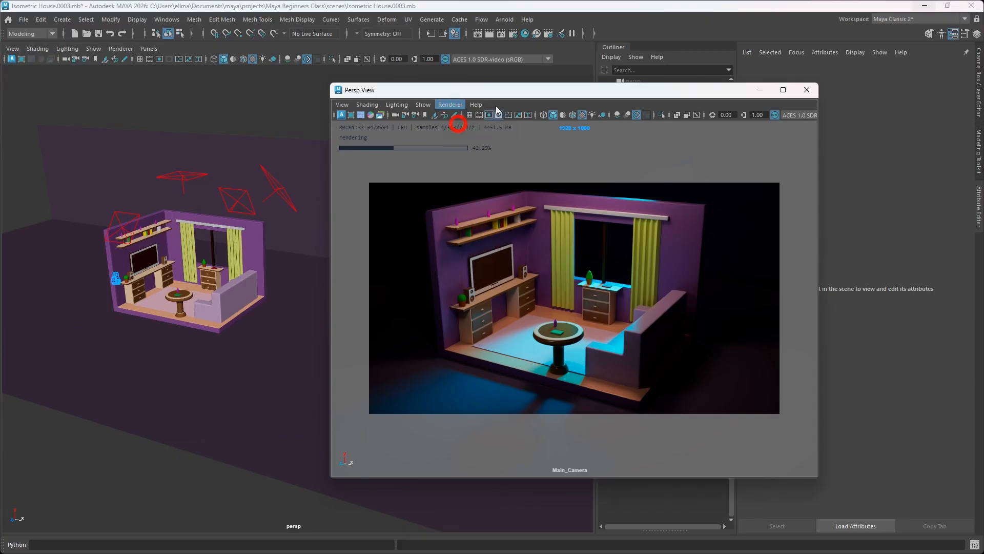
drag(491, 96, 606, 92)
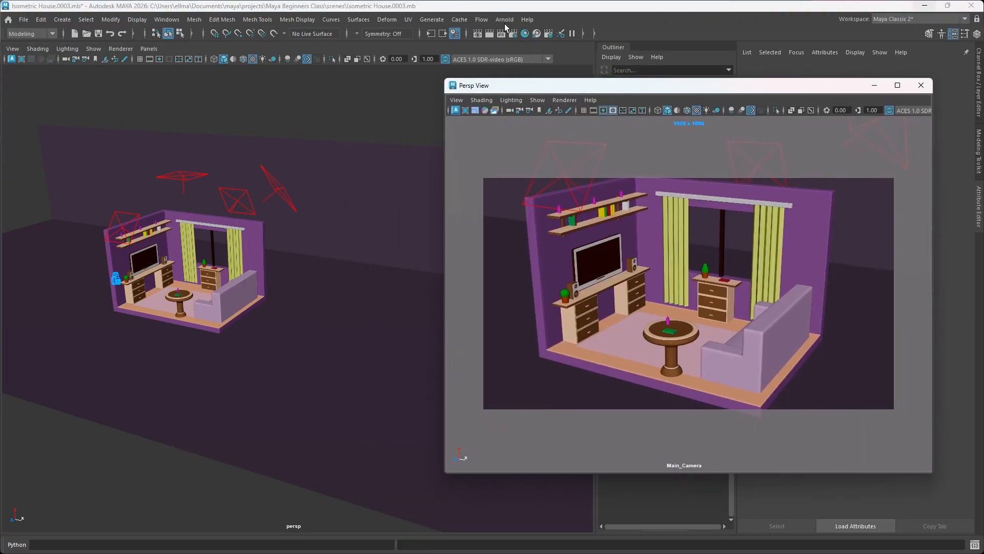
Open the Arnold RenderView to start a render and reposition its window
click(505, 23)
click(515, 40)
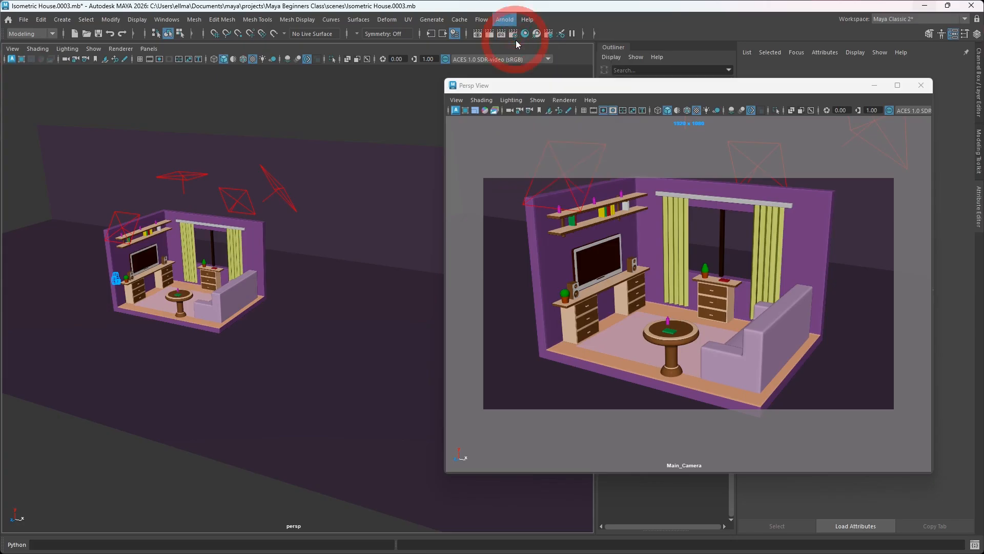
drag(246, 108, 318, 117)
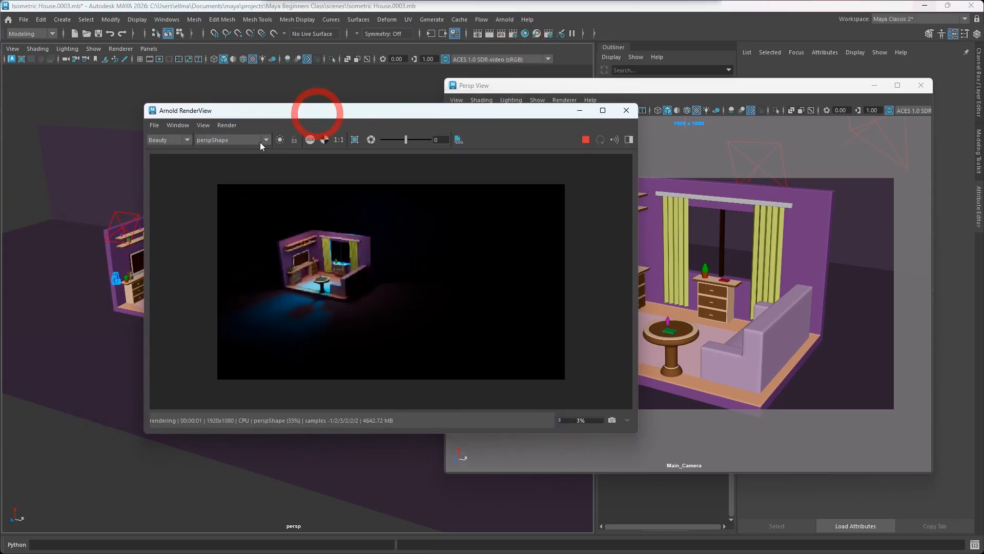
Set the Arnold RenderView to render through Main_Camera and move its window clear of the camera view
click(264, 139)
click(217, 150)
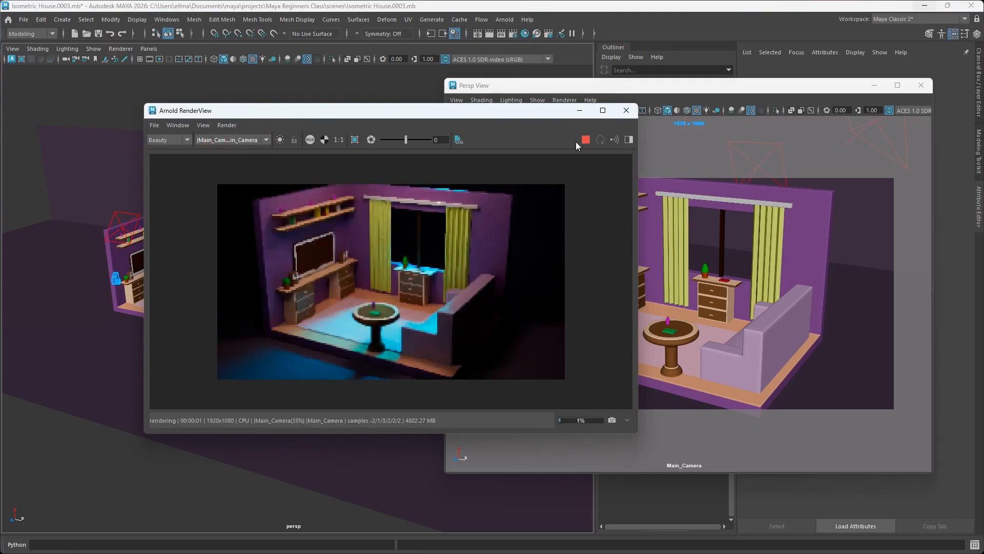
drag(499, 113, 391, 105)
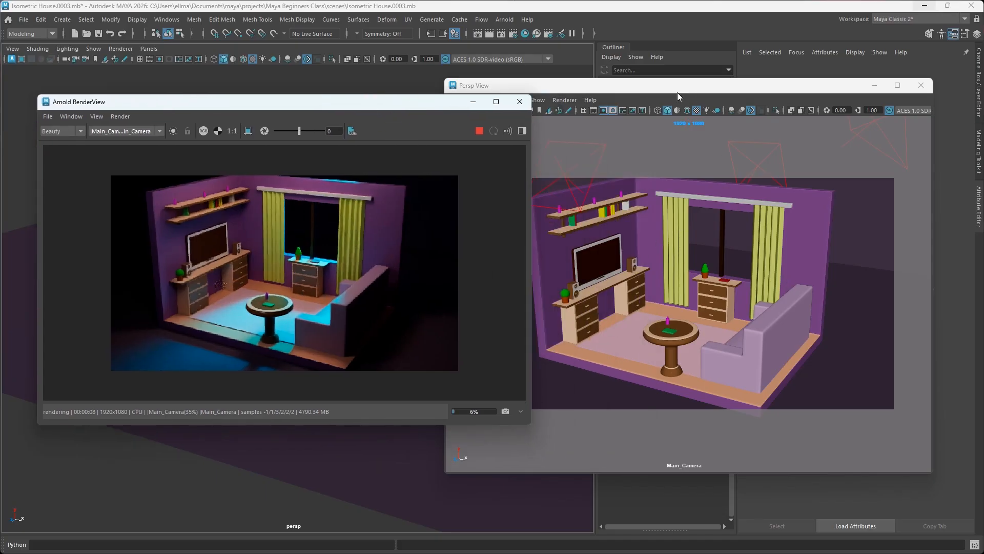
Adjust the Main_Camera angle and framing around the room and bring the Arnold RenderView back in front
drag(678, 92, 692, 90)
alt+drag(735, 250, 727, 278)
alt+middle_drag(727, 278, 729, 280)
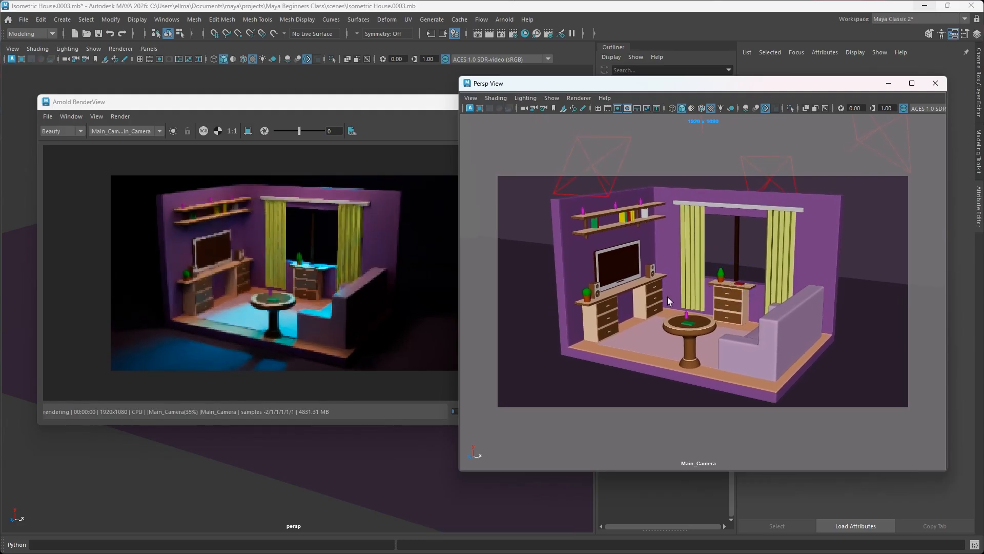
click(315, 104)
drag(316, 104, 384, 105)
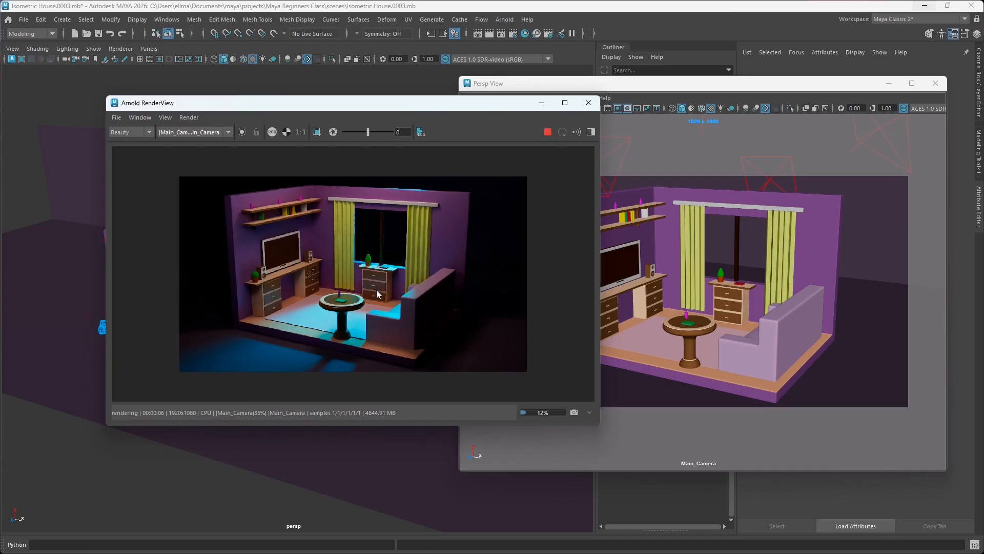
click(117, 118)
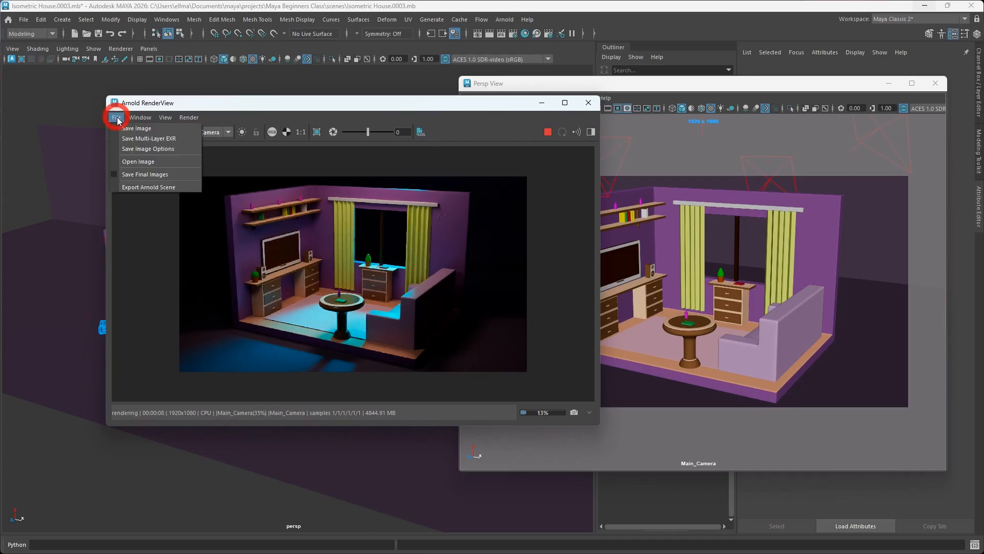
click(143, 127)
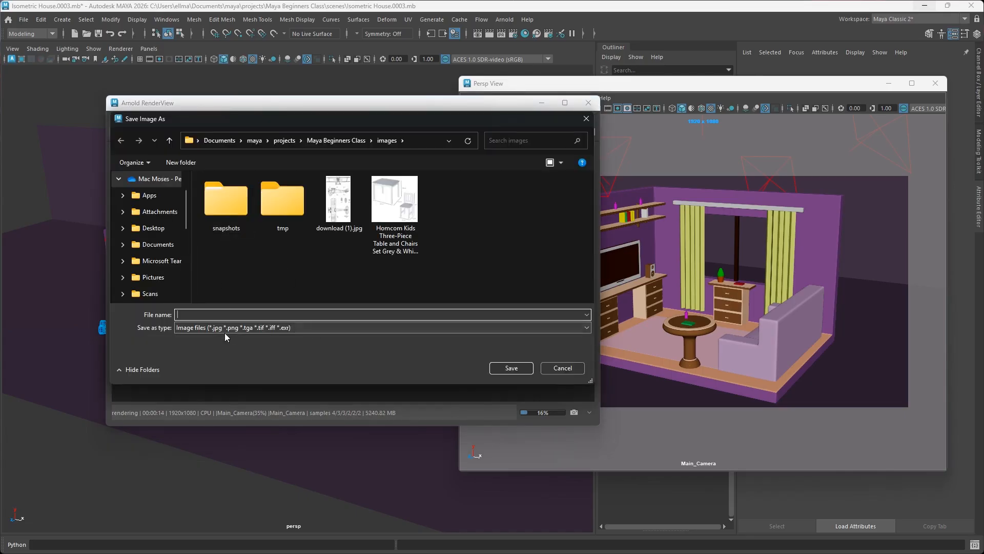
click(228, 331)
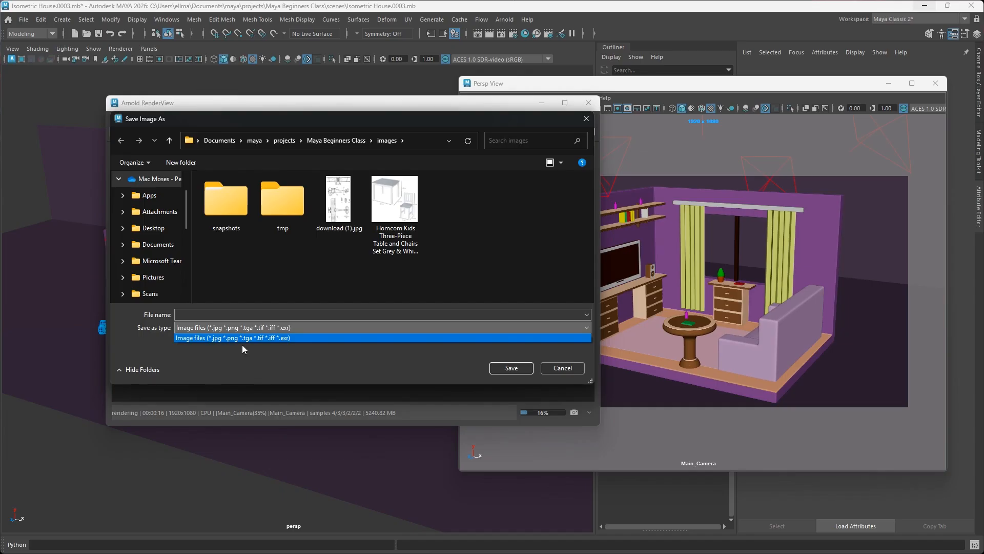
click(306, 337)
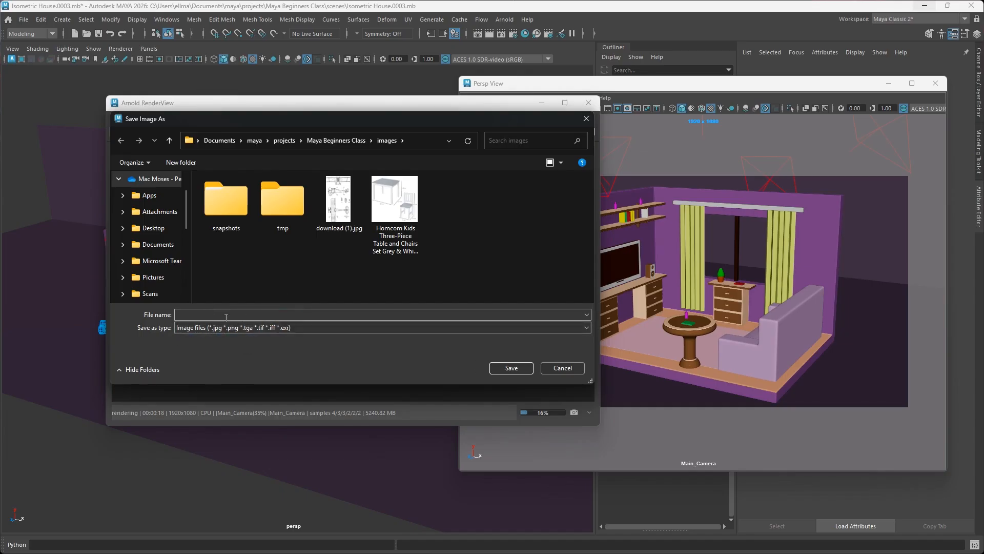
click(562, 368)
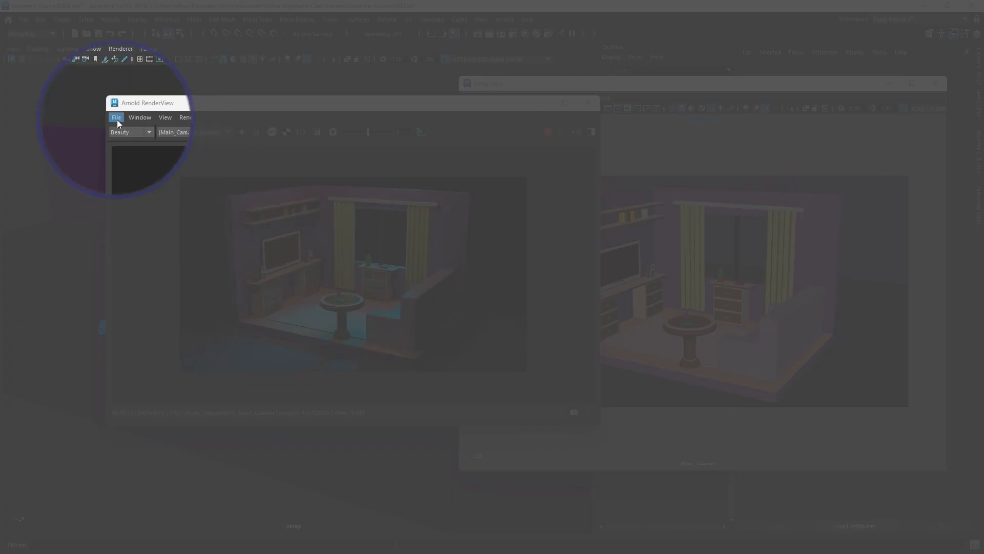
Start saving the finished render and delete the existing Final.jpg and Final.png from the project's images folder
click(117, 118)
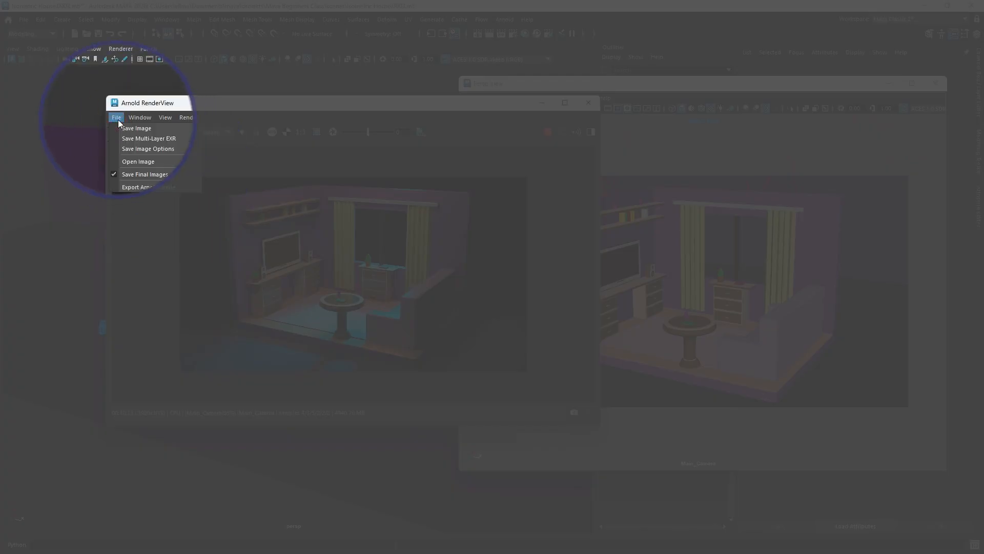
click(131, 129)
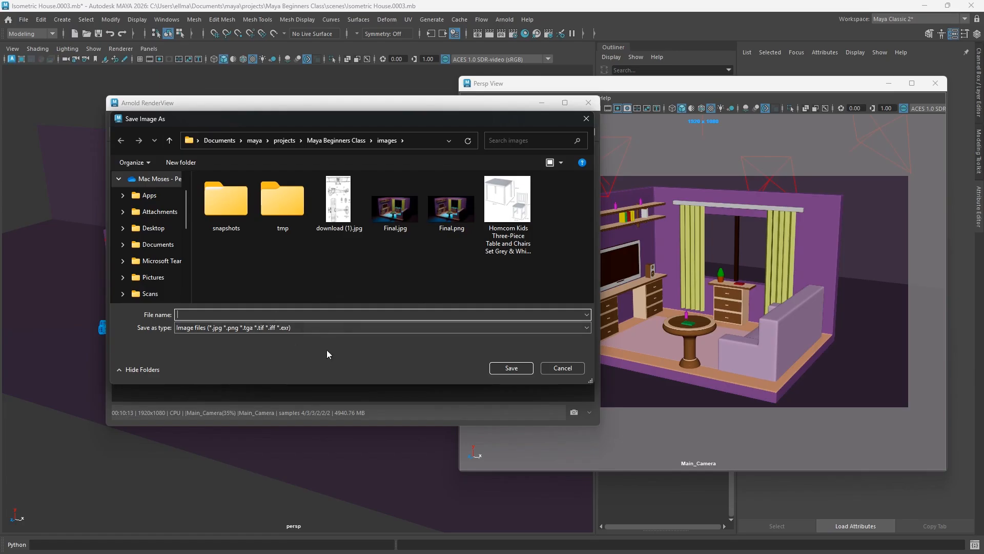
click(452, 249)
click(420, 236)
click(459, 255)
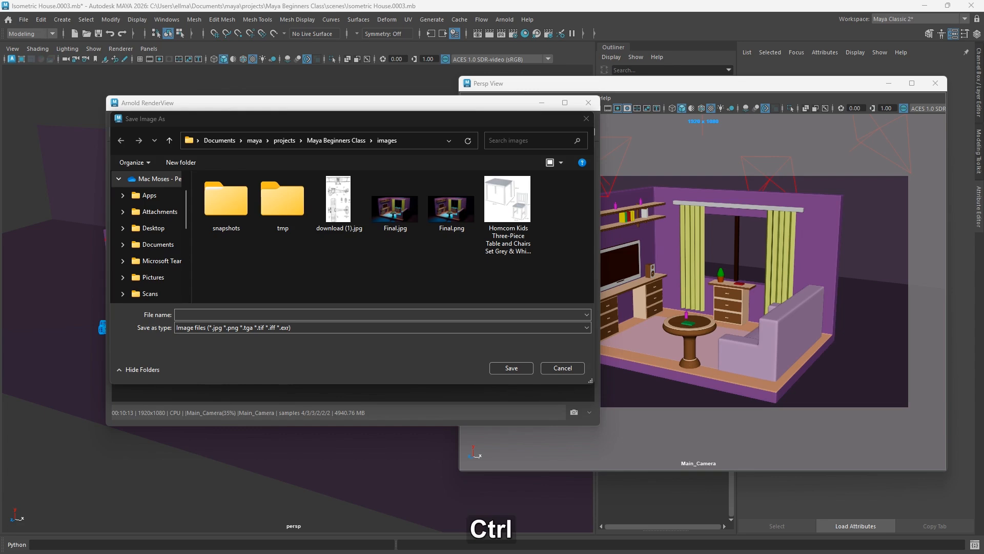
key(Delete)
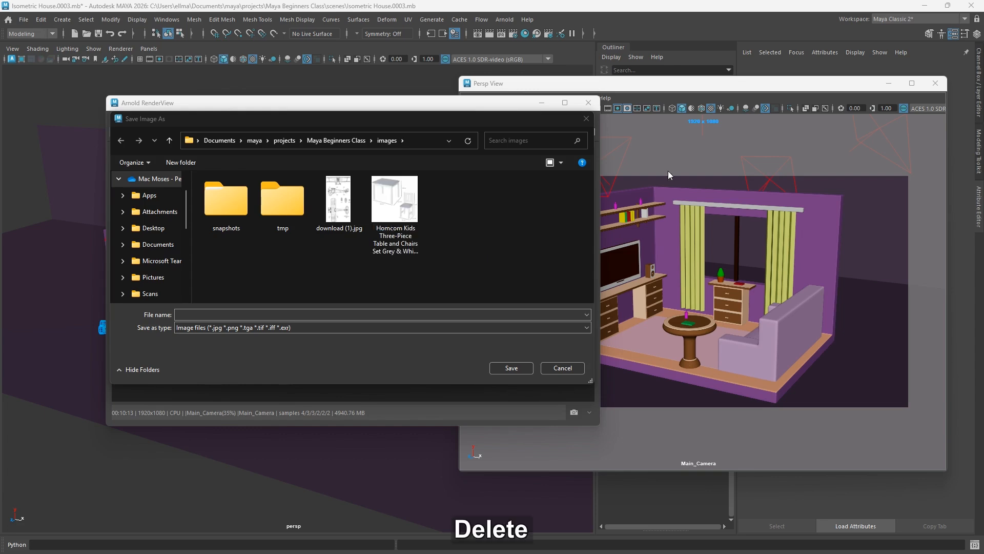
click(405, 106)
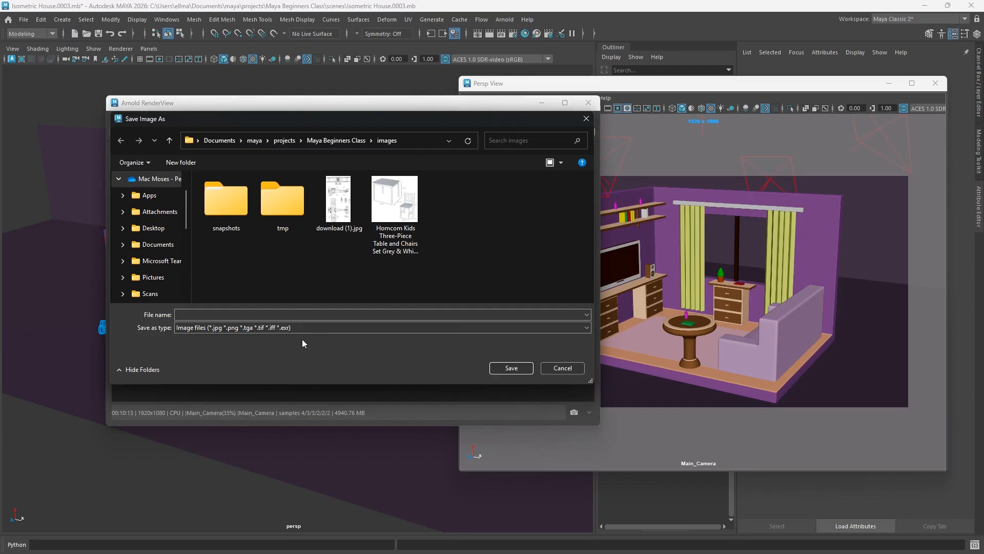
Save the rendered image as Final.jpg in the project's images folder
click(194, 316)
key(shift)
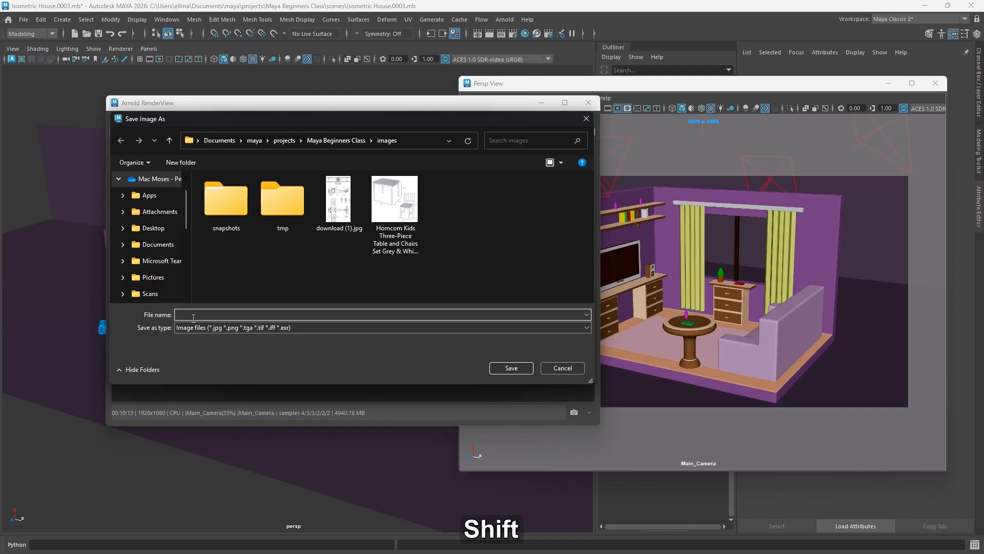
text(F)
text(ina)
key(BackSpace)
key(BackSpace)
key(BackSpace)
text(ianl)
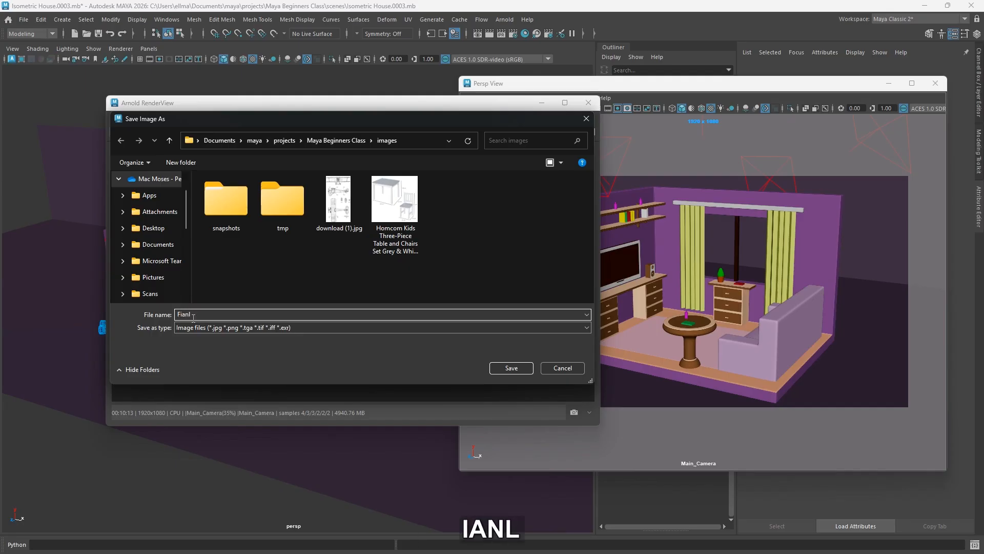
key(BackSpace)
key(BackSpace)
key(BackSpace)
text(nal.)
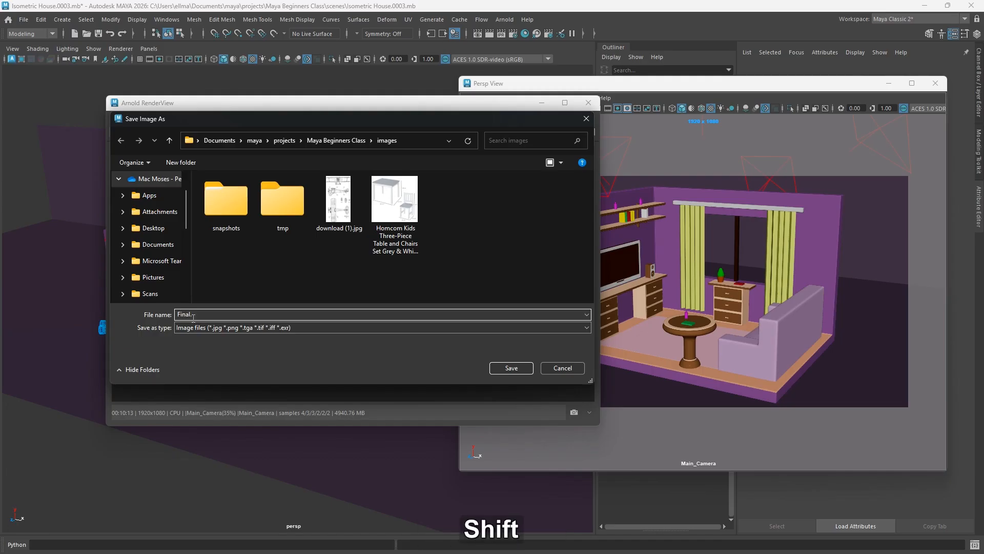
text(jpg)
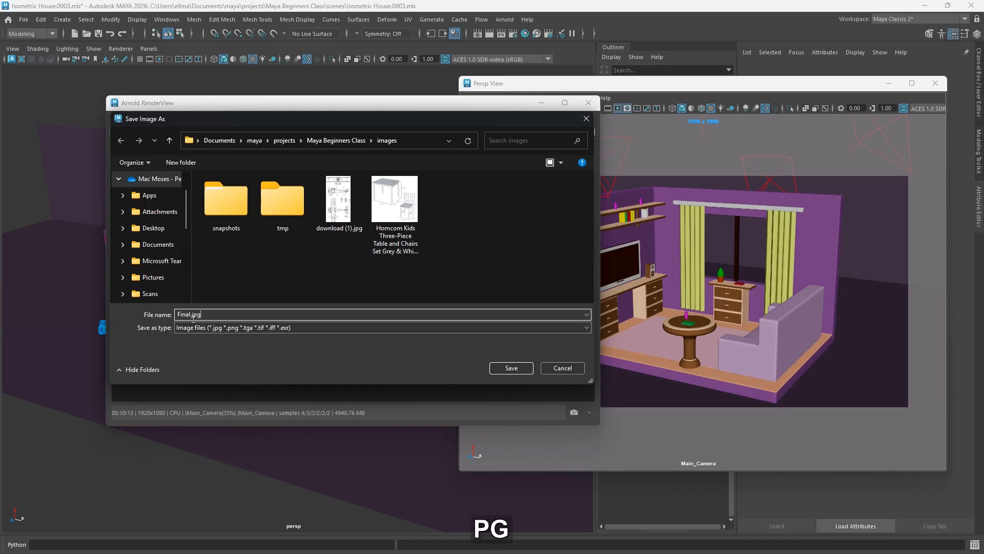
click(505, 367)
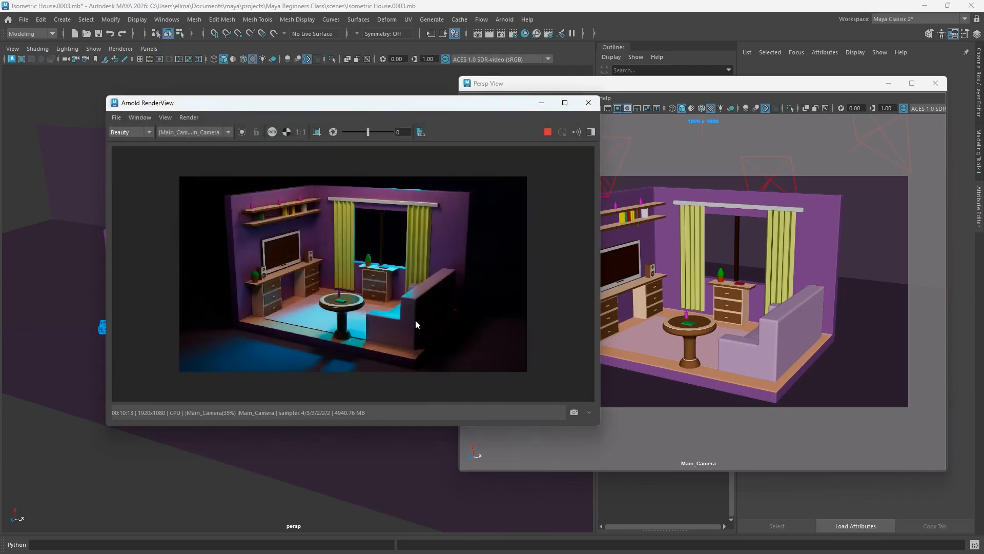
Save another copy of the rendered image in PNG format as Final.png
click(116, 117)
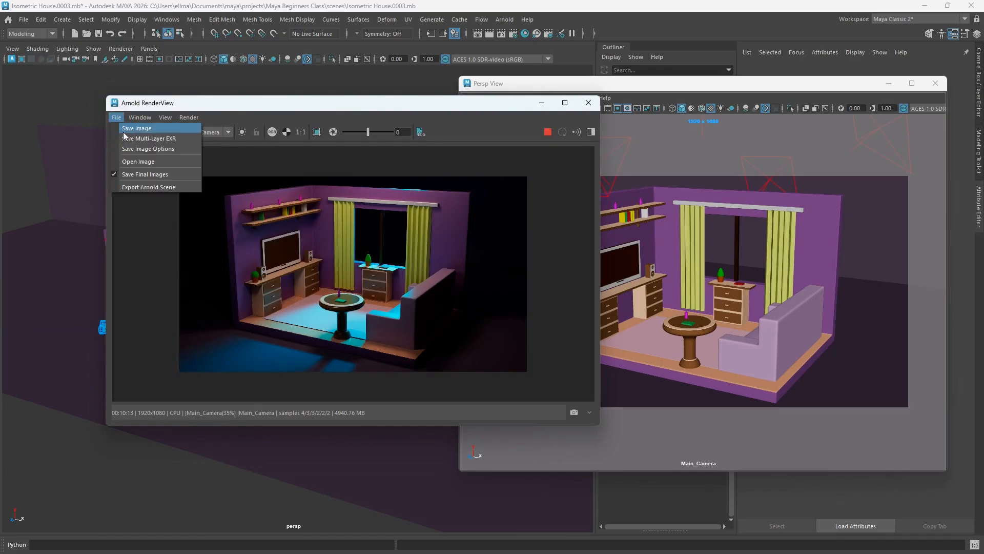
click(131, 130)
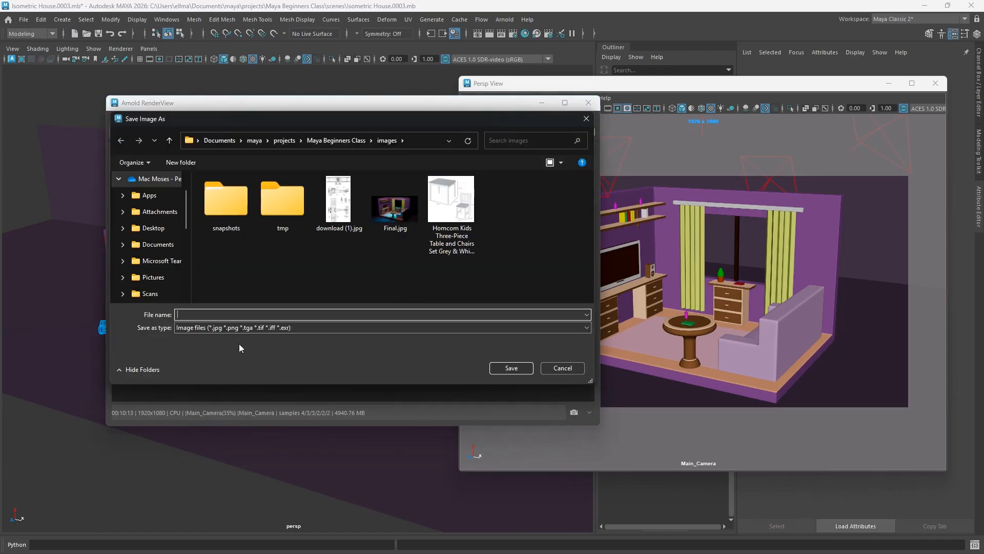
click(404, 211)
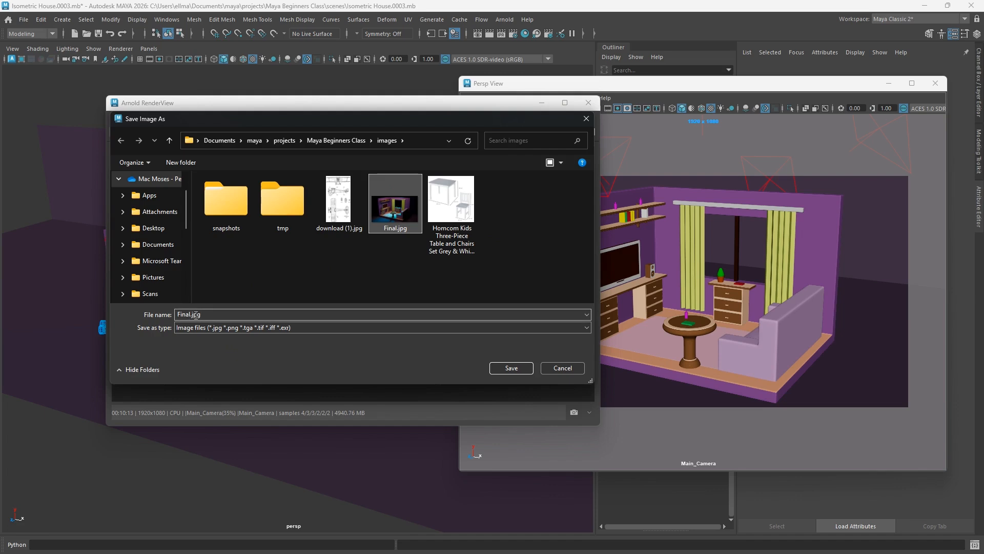
click(192, 314)
click(273, 310)
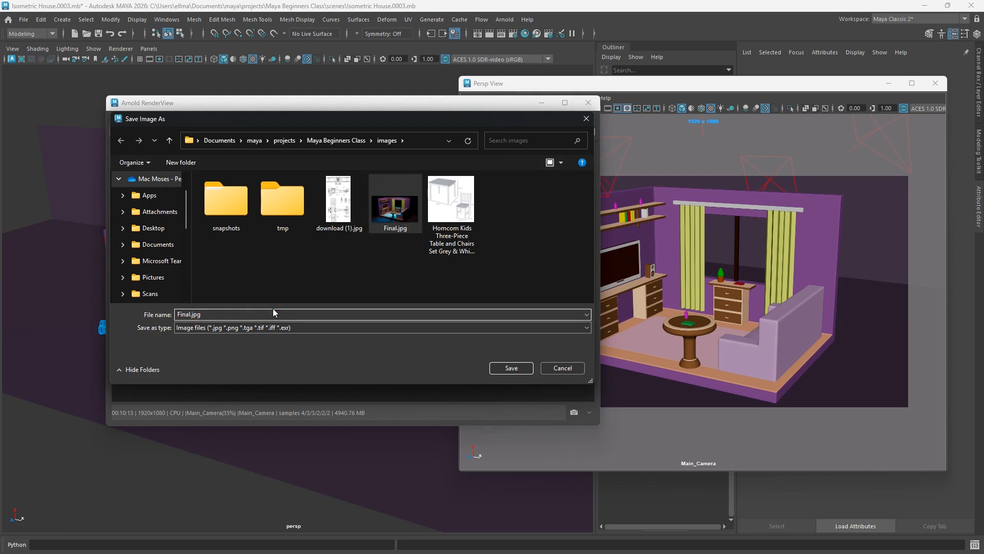
key(BackSpace)
key(BackSpace)
key(BackSpace)
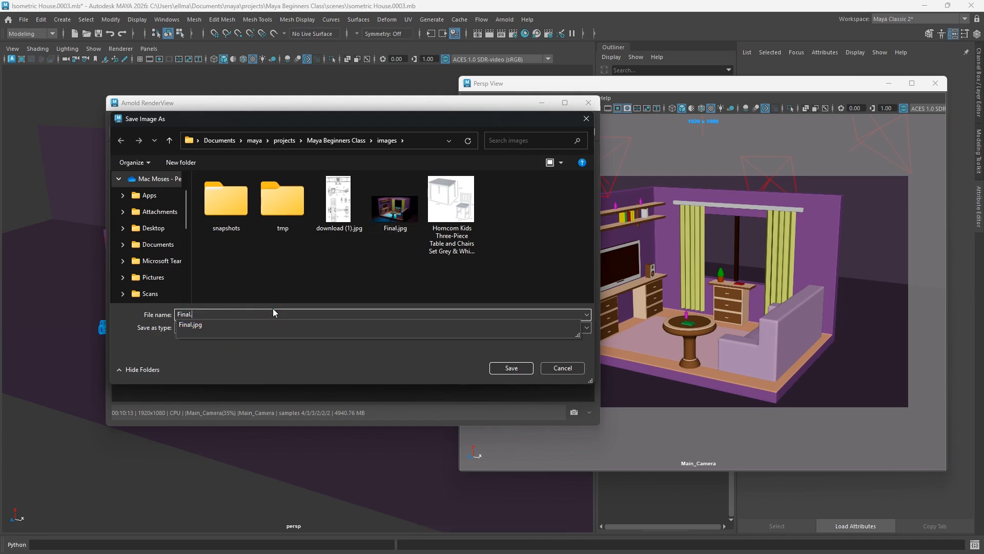
text(png)
key(Return)
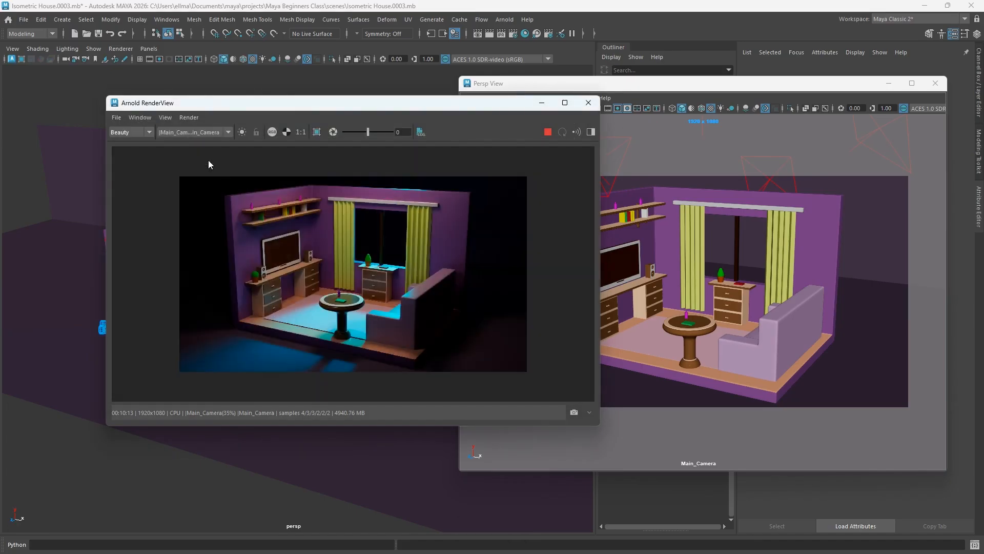
Save a third copy of the rendered image in TIFF format as Fina.tif
click(116, 118)
key(Escape)
key(ctrl+s)
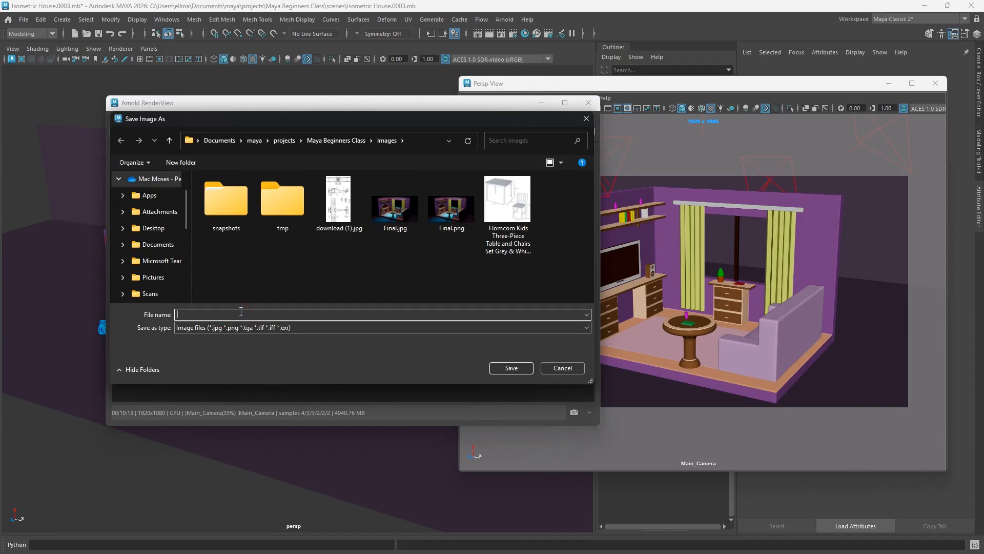
text(Fina)
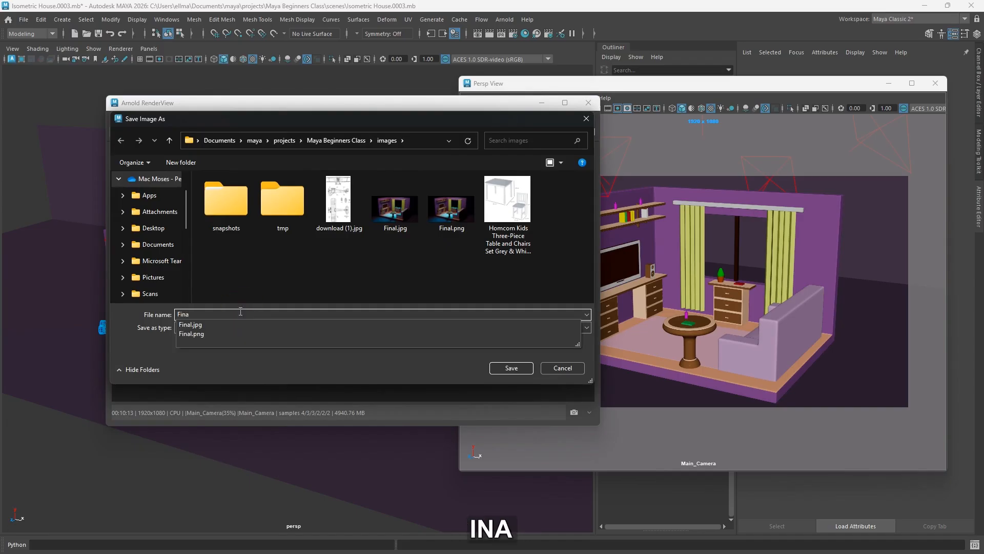
text(.)
text(tif)
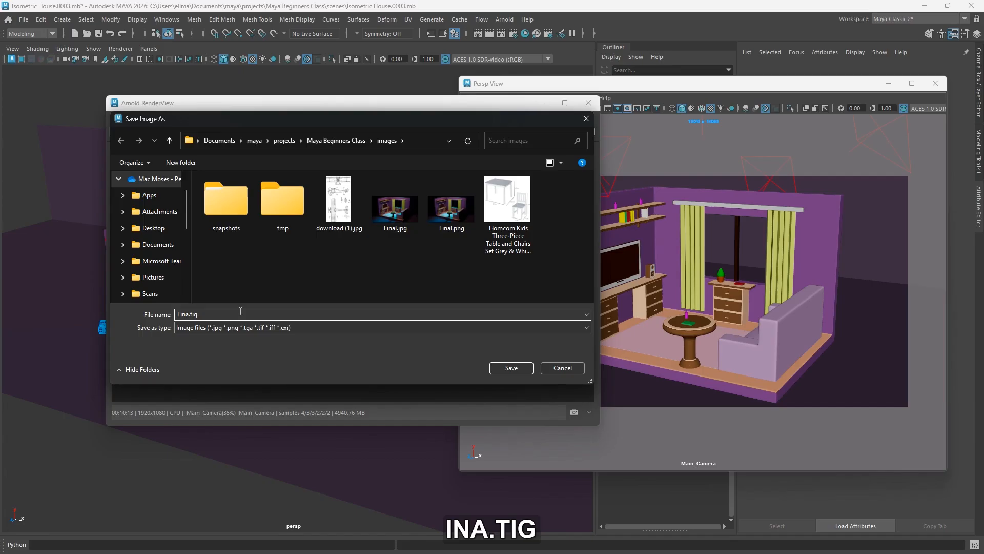
click(518, 368)
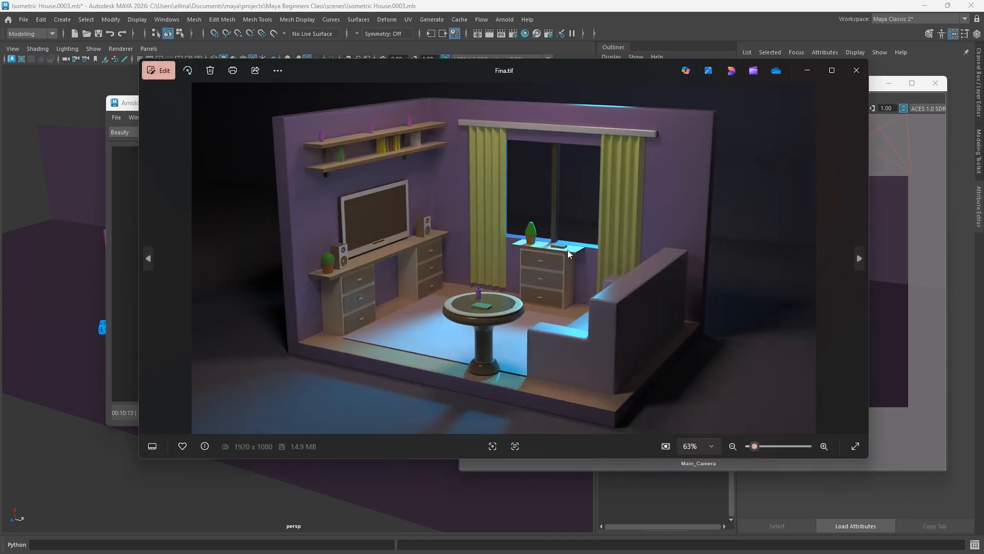
Compare the saved Fina.tif, Final.jpg and Final.png renders in the image viewer, examining their detail and colours
scroll(605, 285, up, 2)
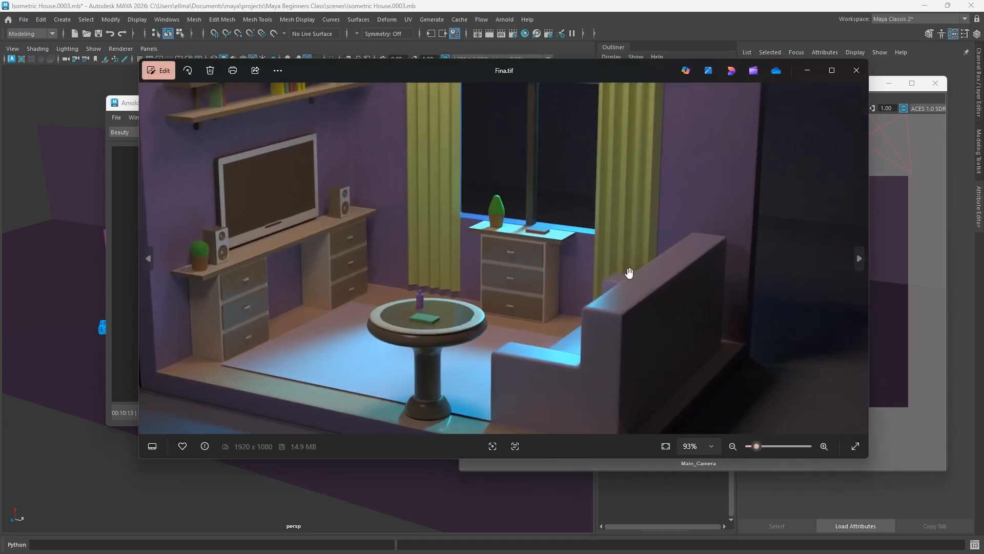
scroll(622, 270, down, 2)
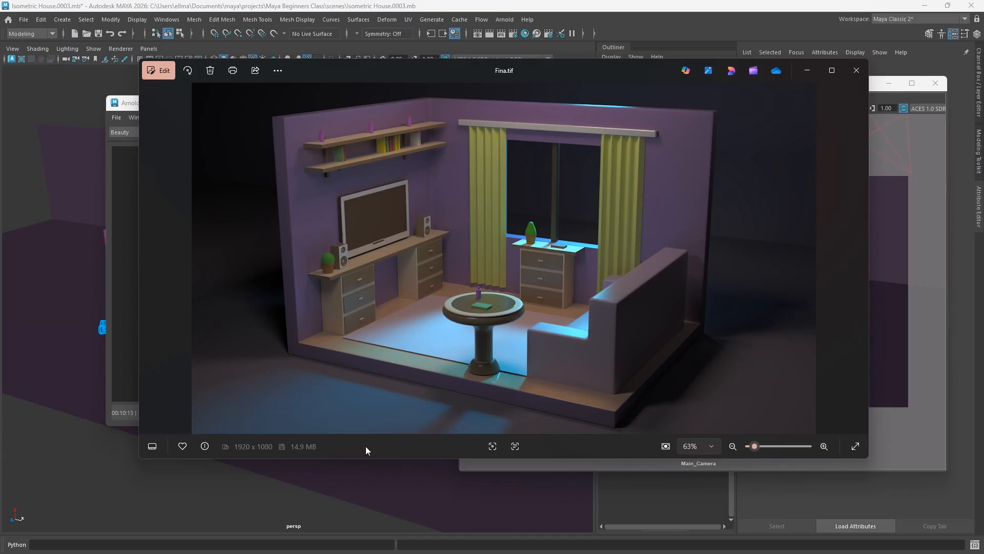
click(148, 258)
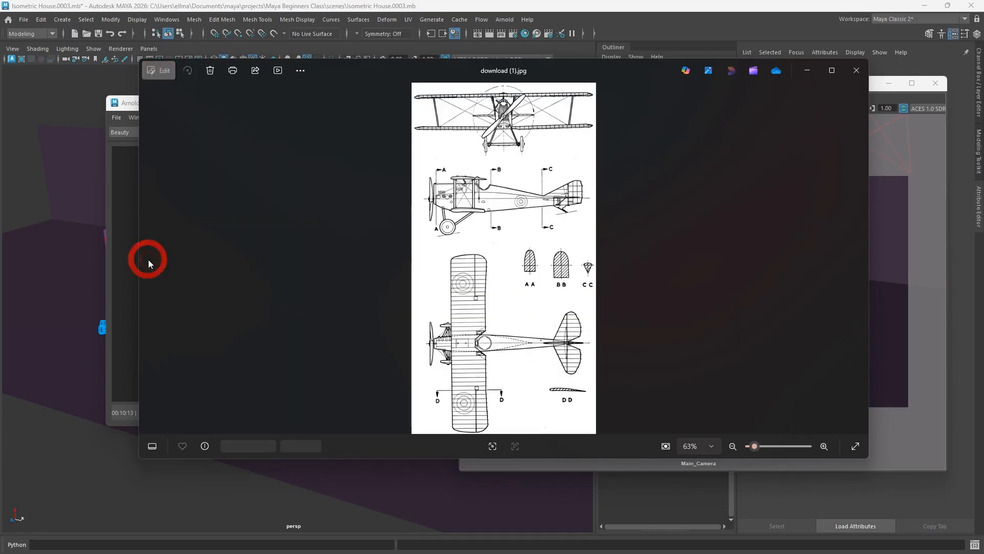
click(856, 260)
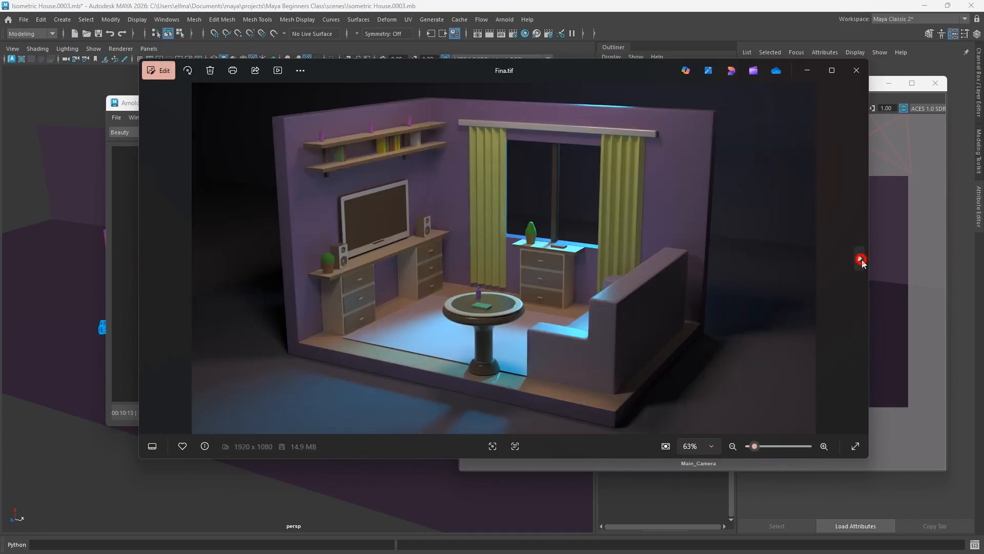
click(856, 260)
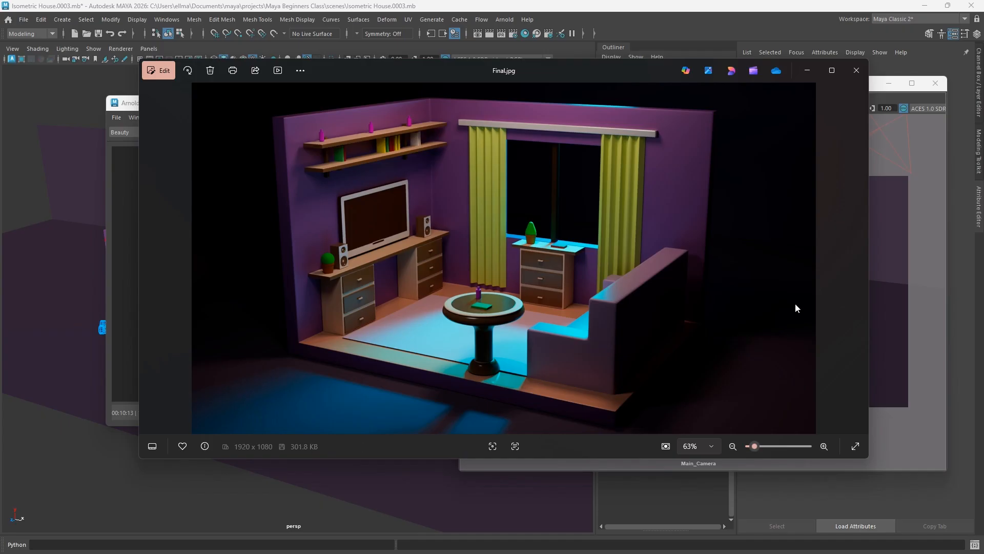
click(859, 258)
drag(662, 71, 643, 153)
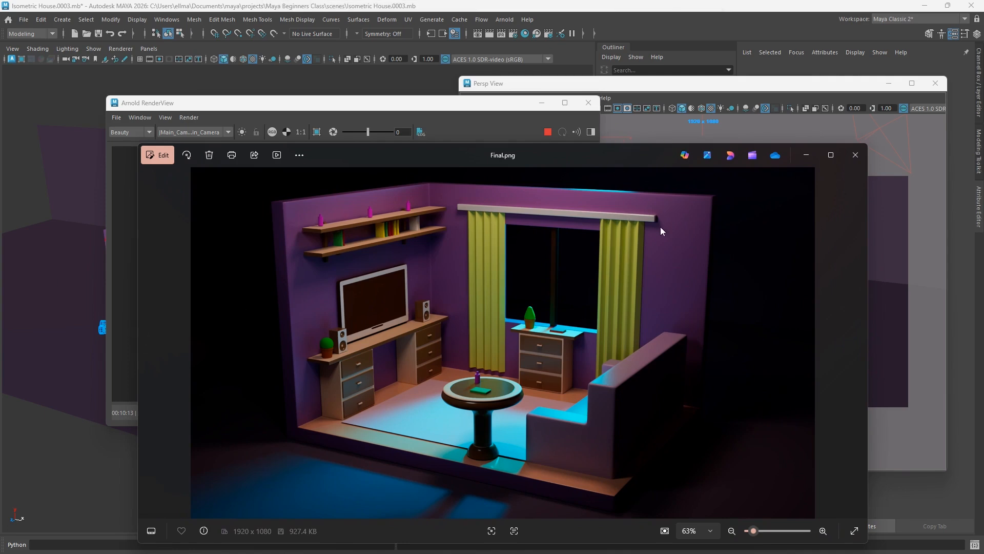
Close the Final.png preview and open the Fina.tif render in Adobe Photoshop 2025
click(855, 155)
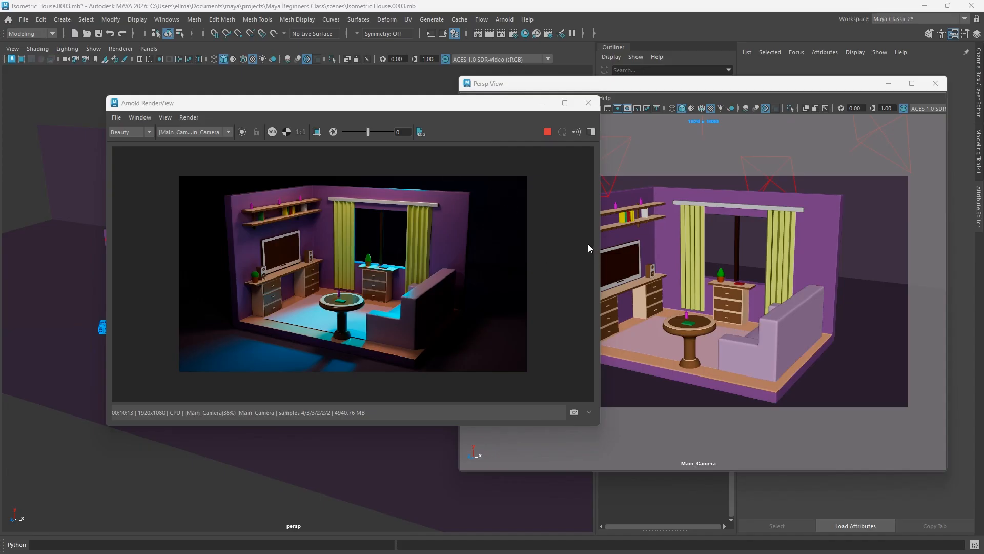
key(super)
text(photo)
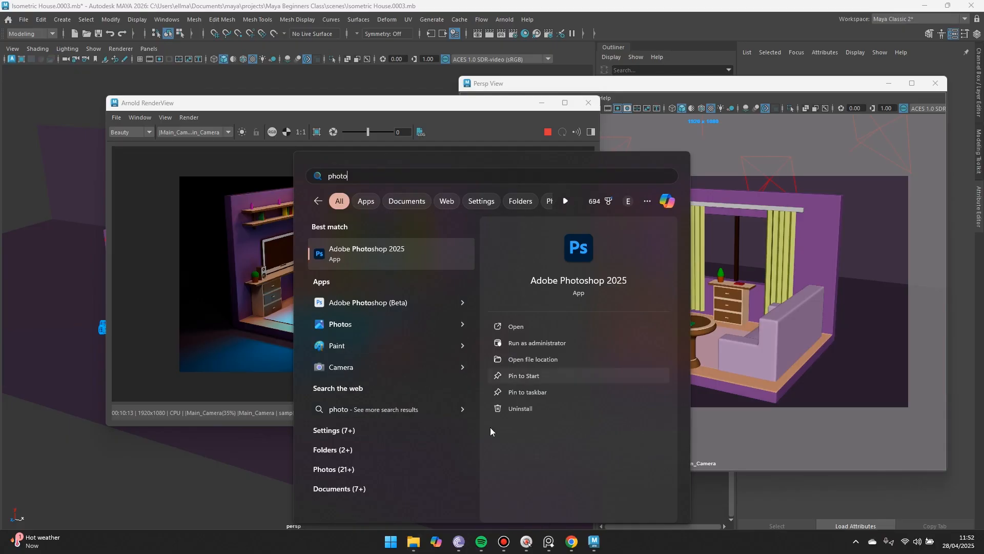
click(369, 252)
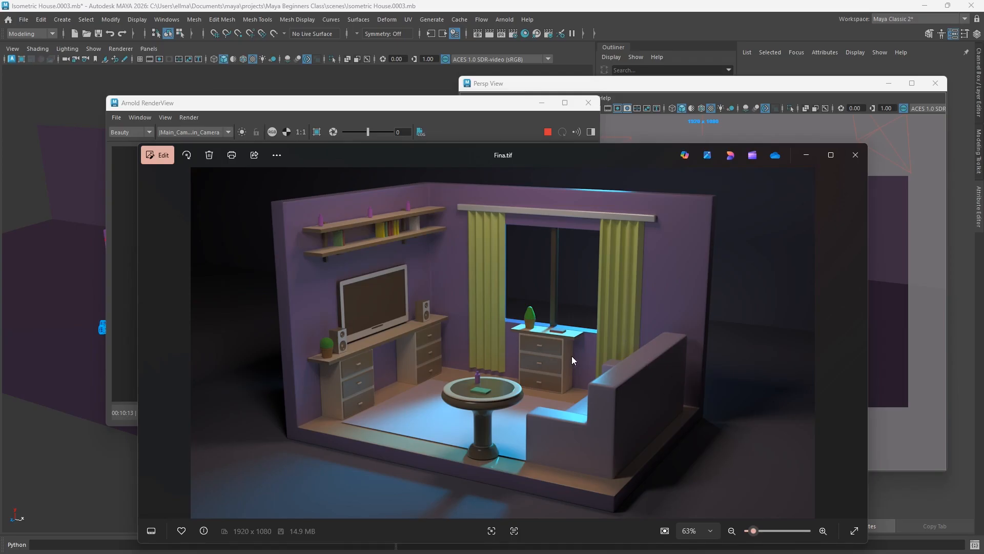
drag(583, 152, 983, 103)
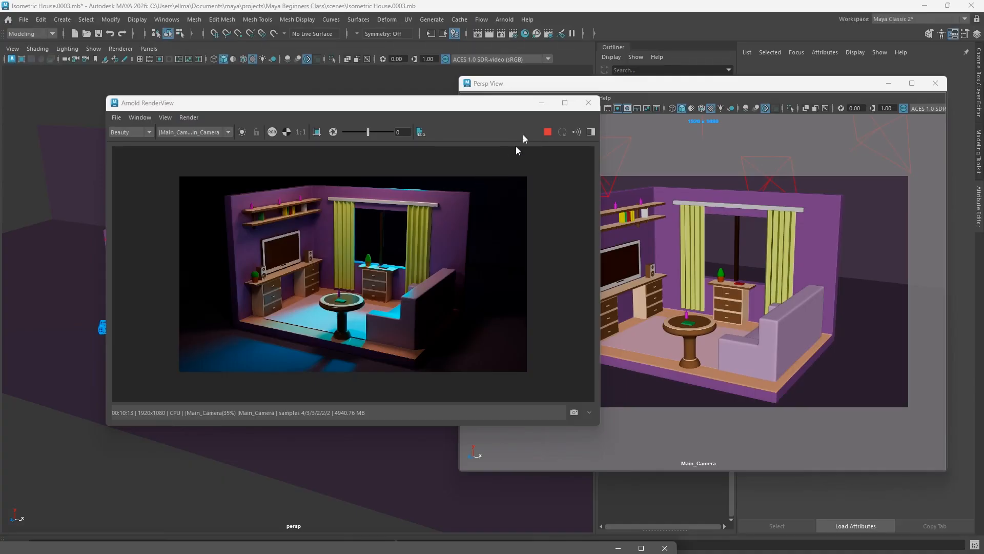
drag(520, 143, 487, 2)
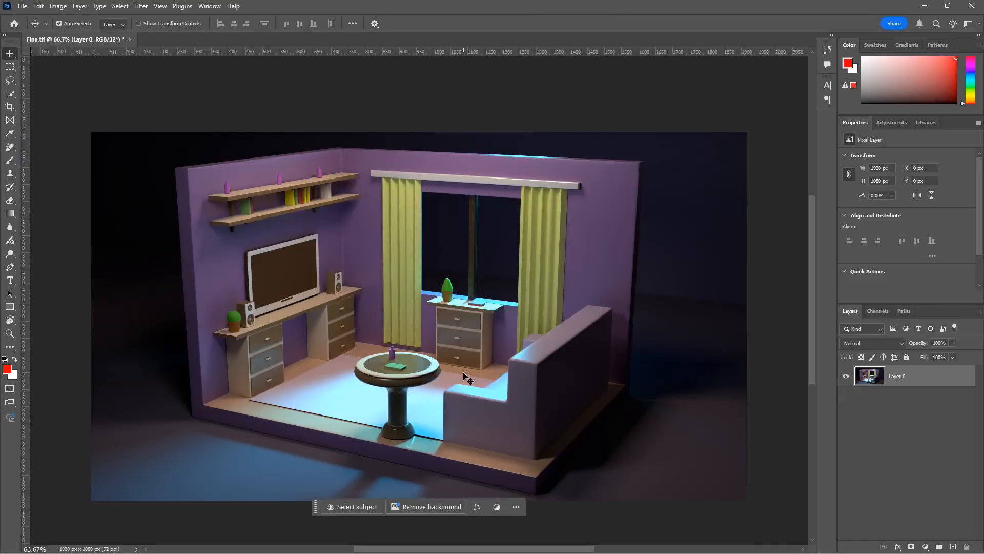
Examine the Fina.tif render up close and as a whole on the canvas
key(ctrl+space)
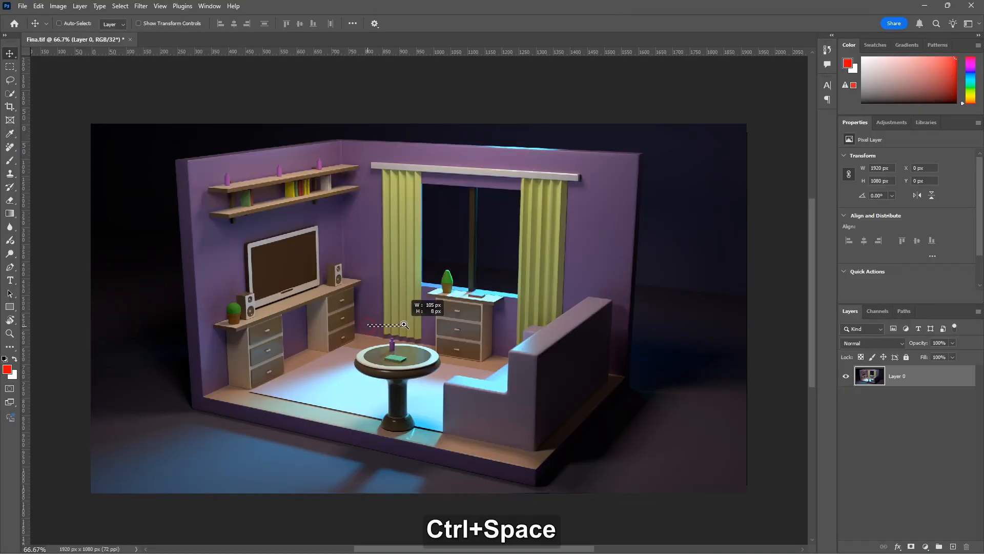
ctrl+click(371, 325)
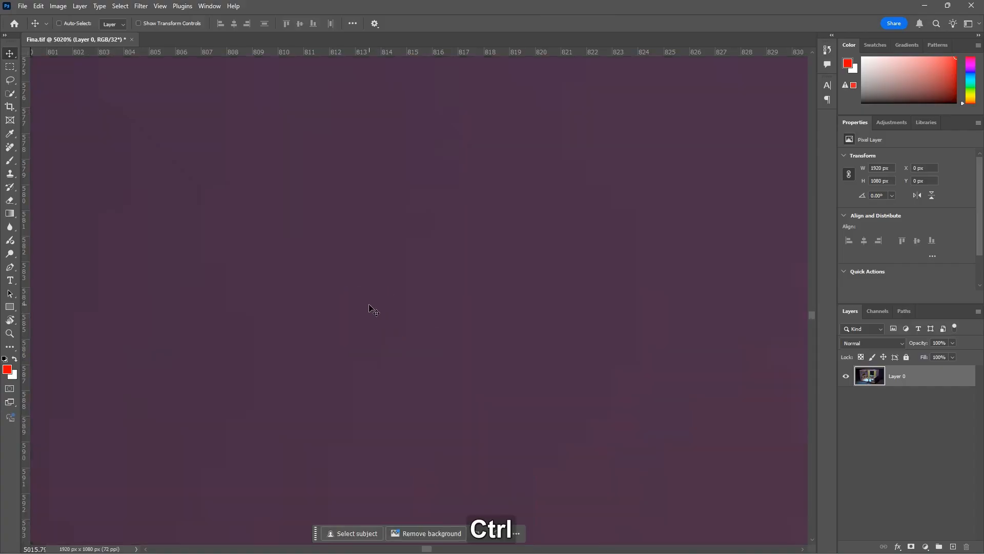
key(ctrl+minus)
key(ctrl+minus)
key(ctrl+minus)
key(ctrl+minus)
key(ctrl+minus)
key(ctrl+minus)
key(ctrl+minus)
key(ctrl+minus)
key(ctrl+minus)
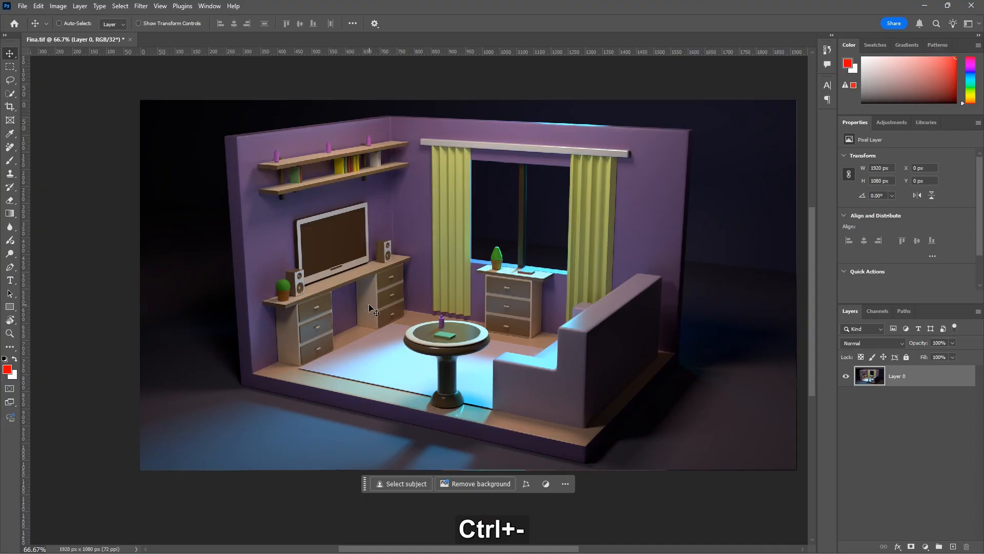
key(space)
drag(560, 222, 531, 227)
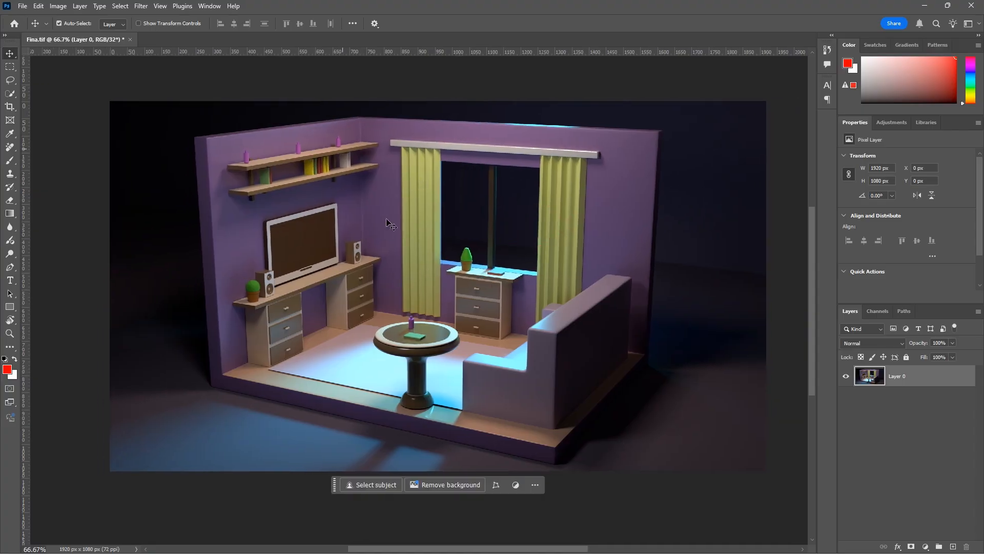
Add a Brightness/Contrast adjustment layer above the render and set its Contrast to 50
click(926, 546)
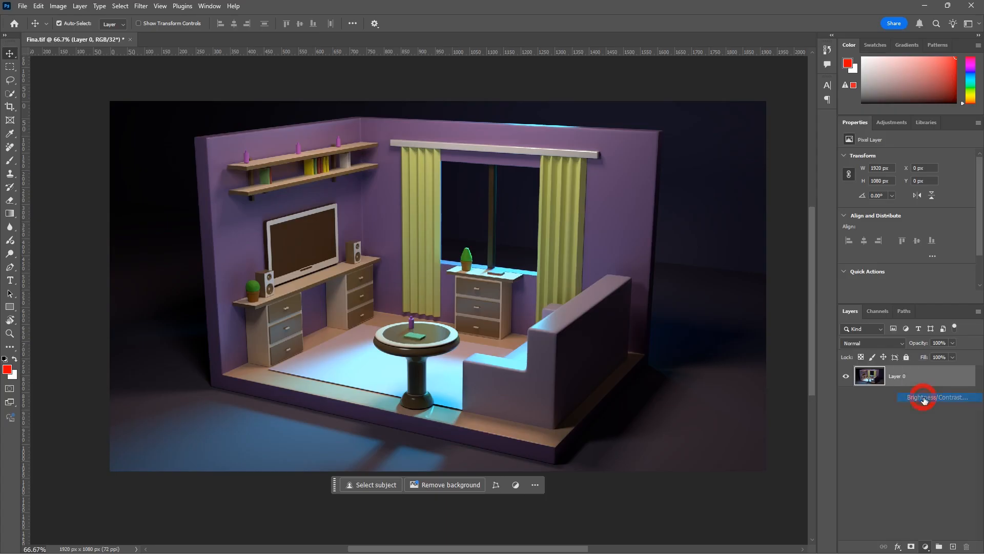
click(924, 398)
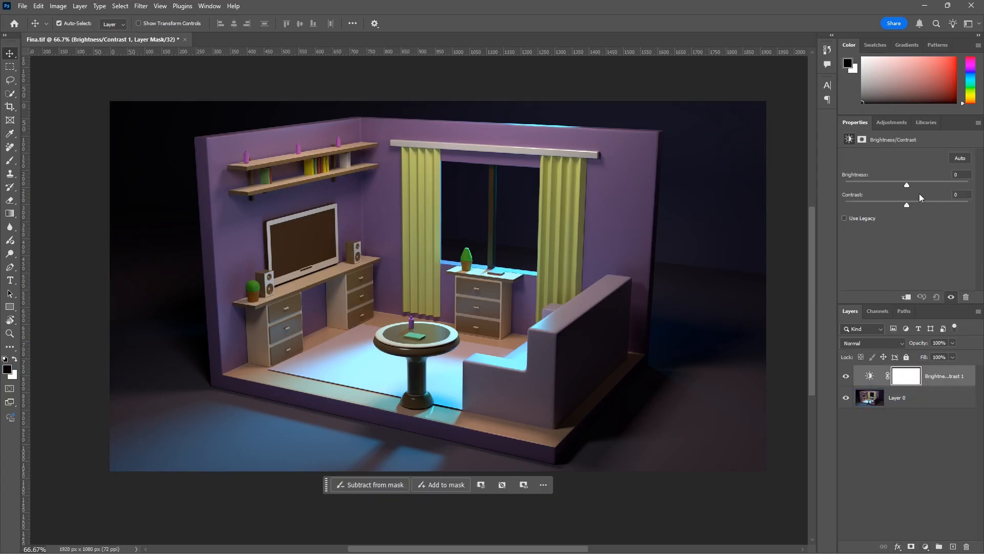
drag(907, 204, 937, 204)
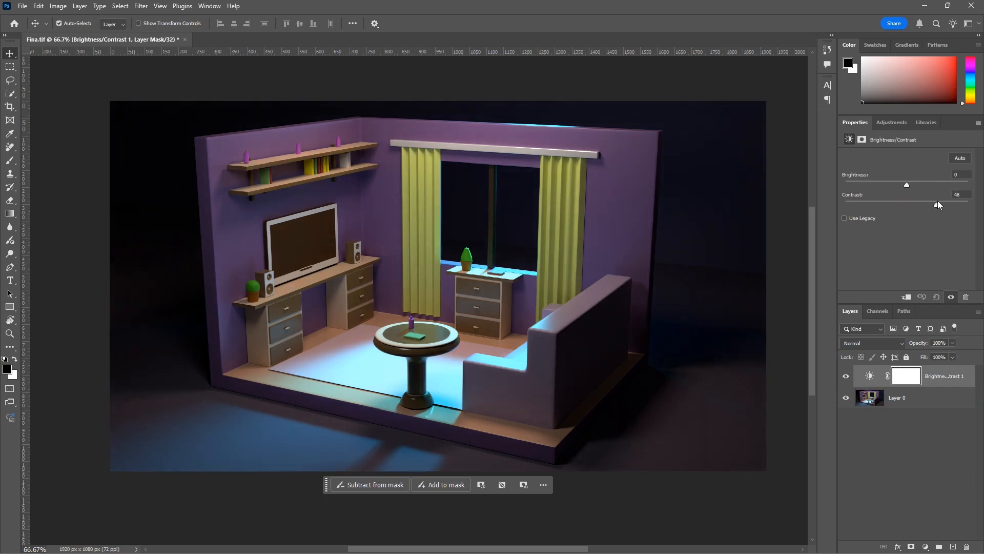
Add a Hue/Saturation adjustment layer with Saturation +34 and Lightness -37, and switch back to Maya
click(925, 547)
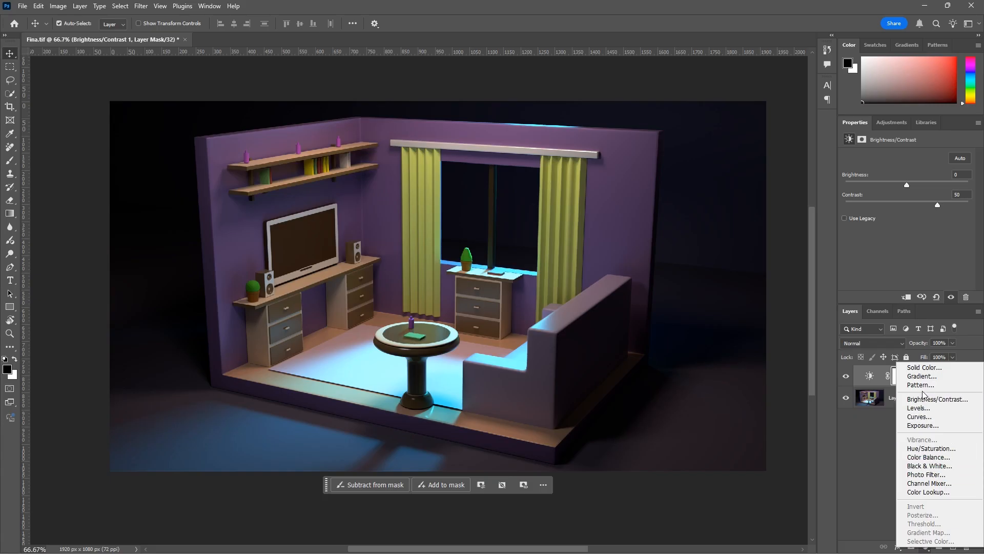
click(925, 449)
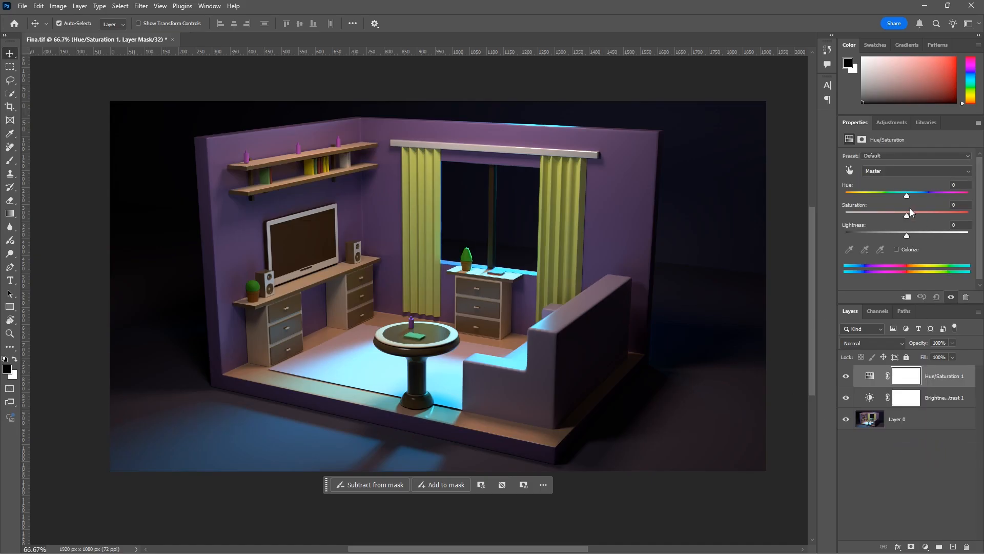
drag(907, 214, 885, 230)
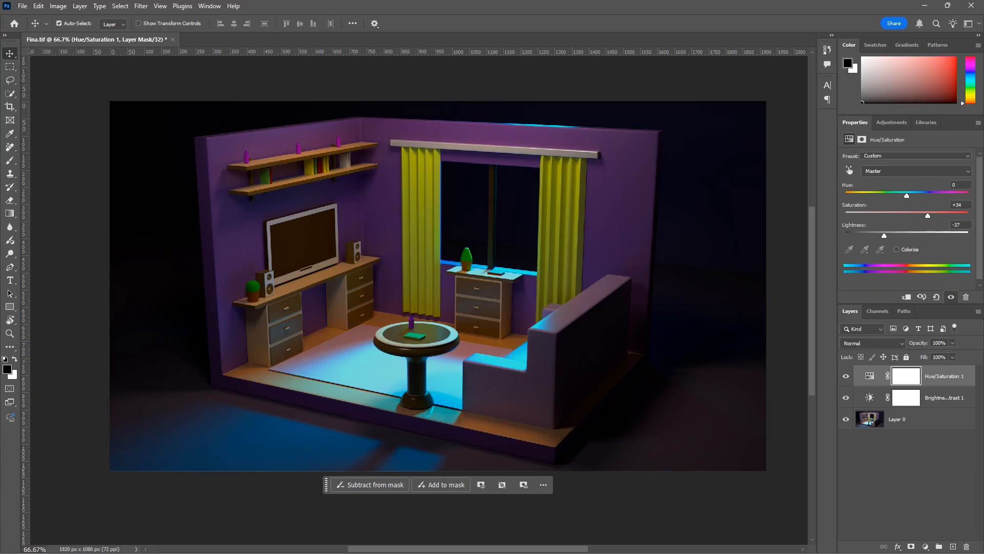
click(924, 6)
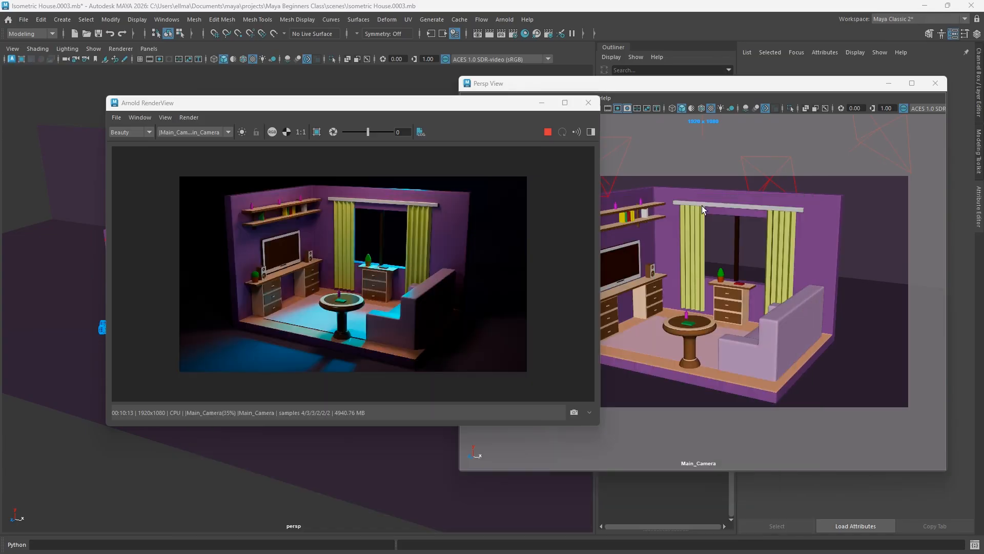